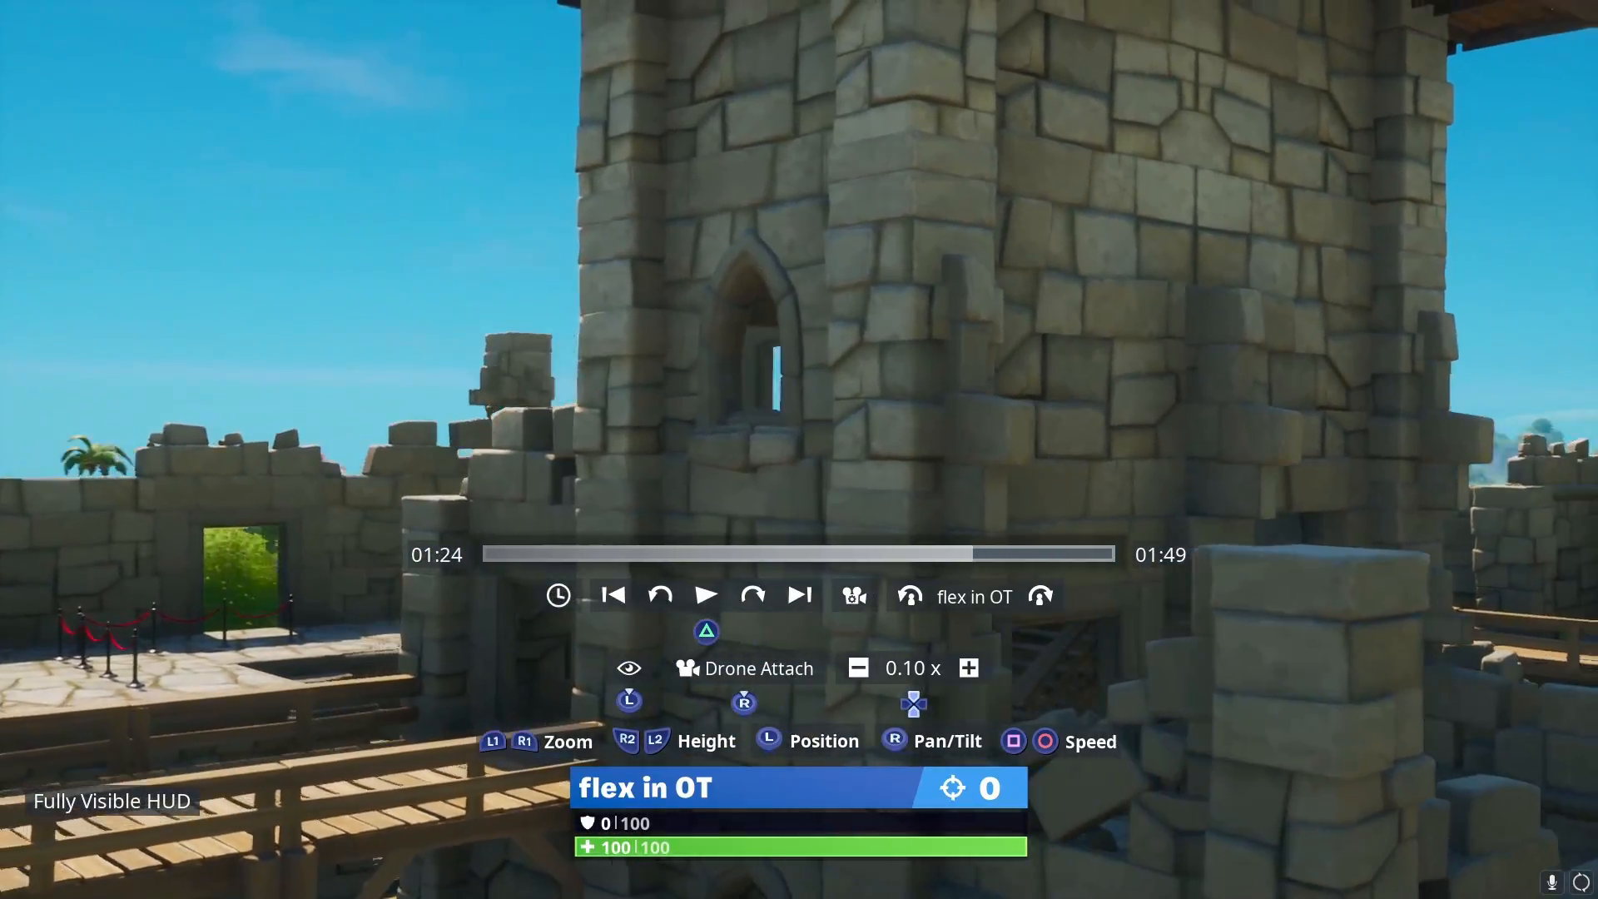
key("h")
key("h")
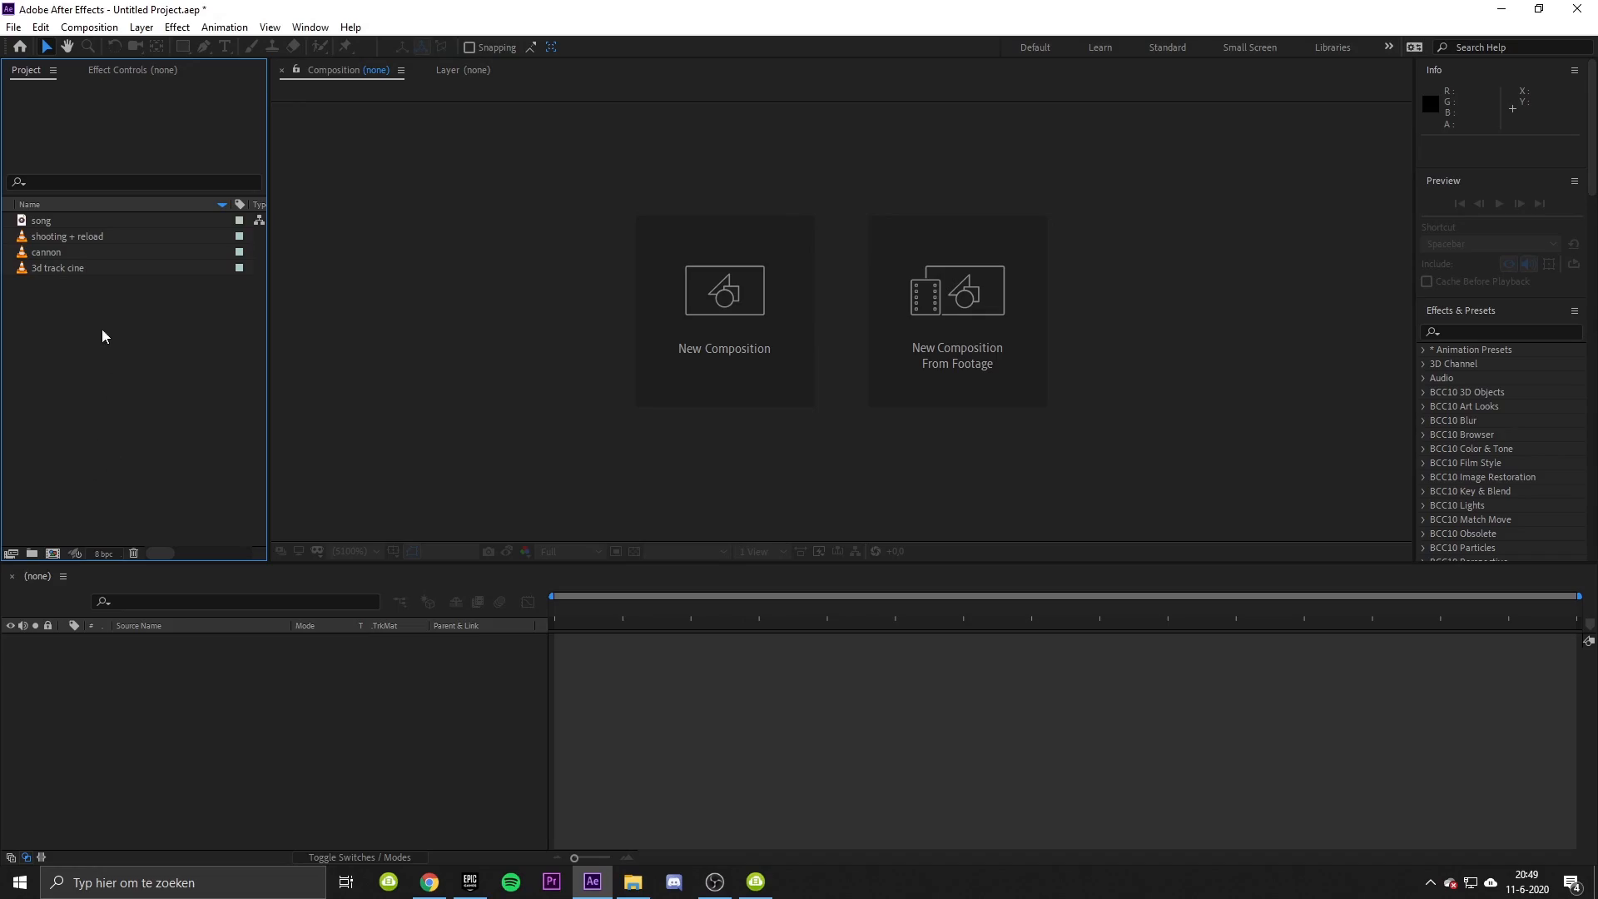
Step: Create a composition from the song audio file and look through the imported shooting + reload, cannon and 3d track cine clips
left_click_drag(46, 221, 232, 738)
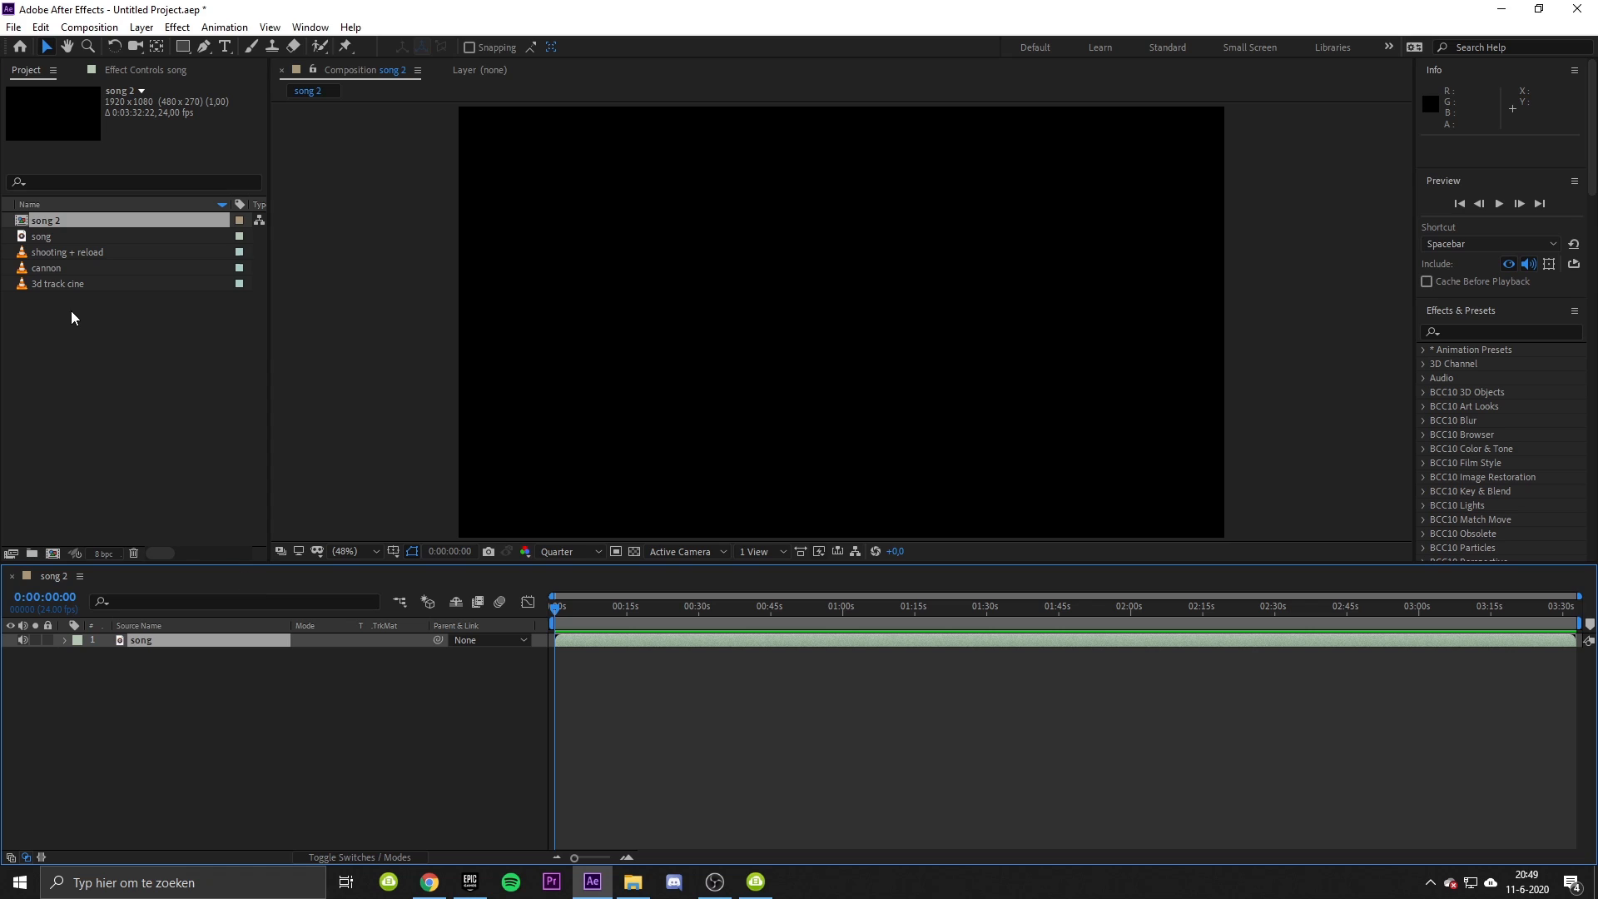
left_click(71, 313)
left_click(71, 286)
left_click(62, 253)
left_click(66, 269)
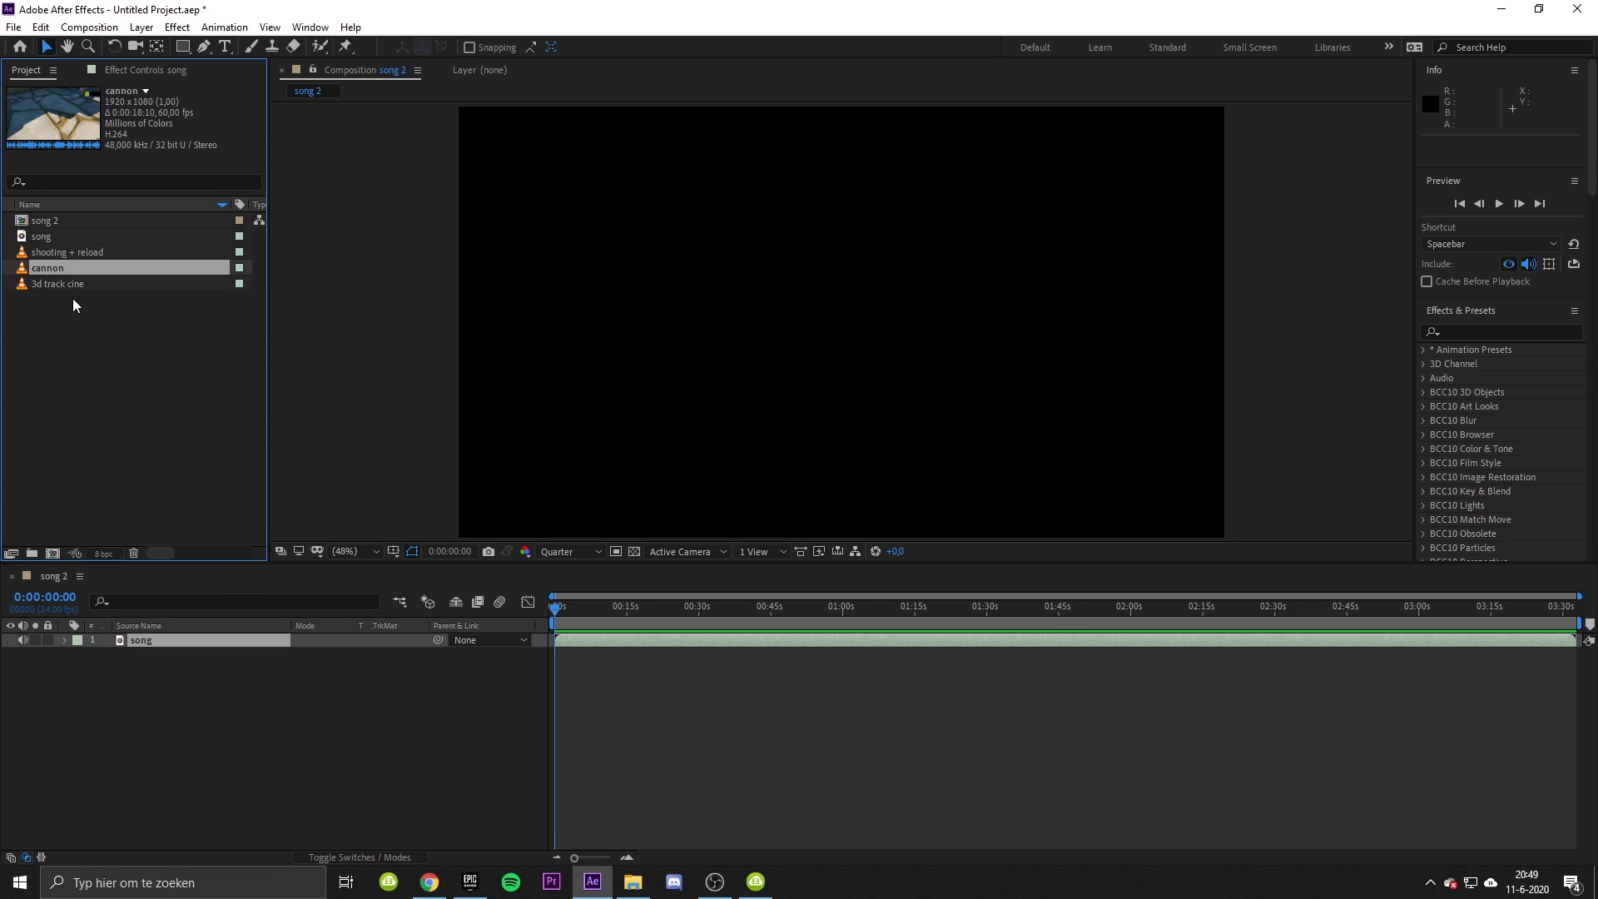
left_click(74, 284)
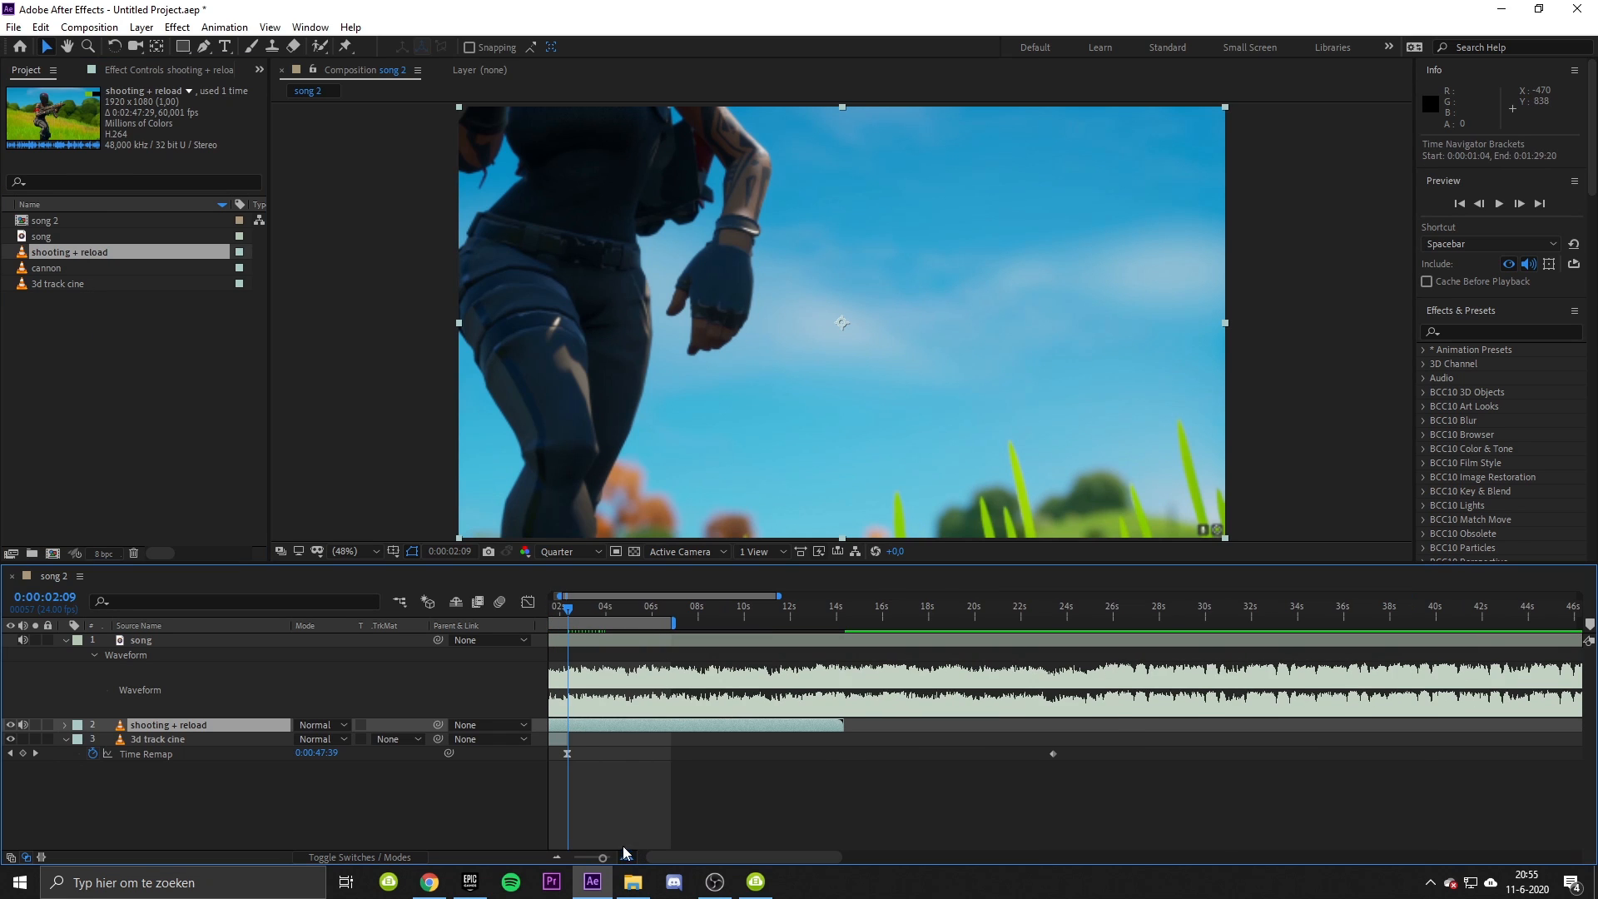
Step: Split the shooting + reload layer at 0:00:02:09 and delete the part before the cut
left_click_drag(630, 723, 630, 733)
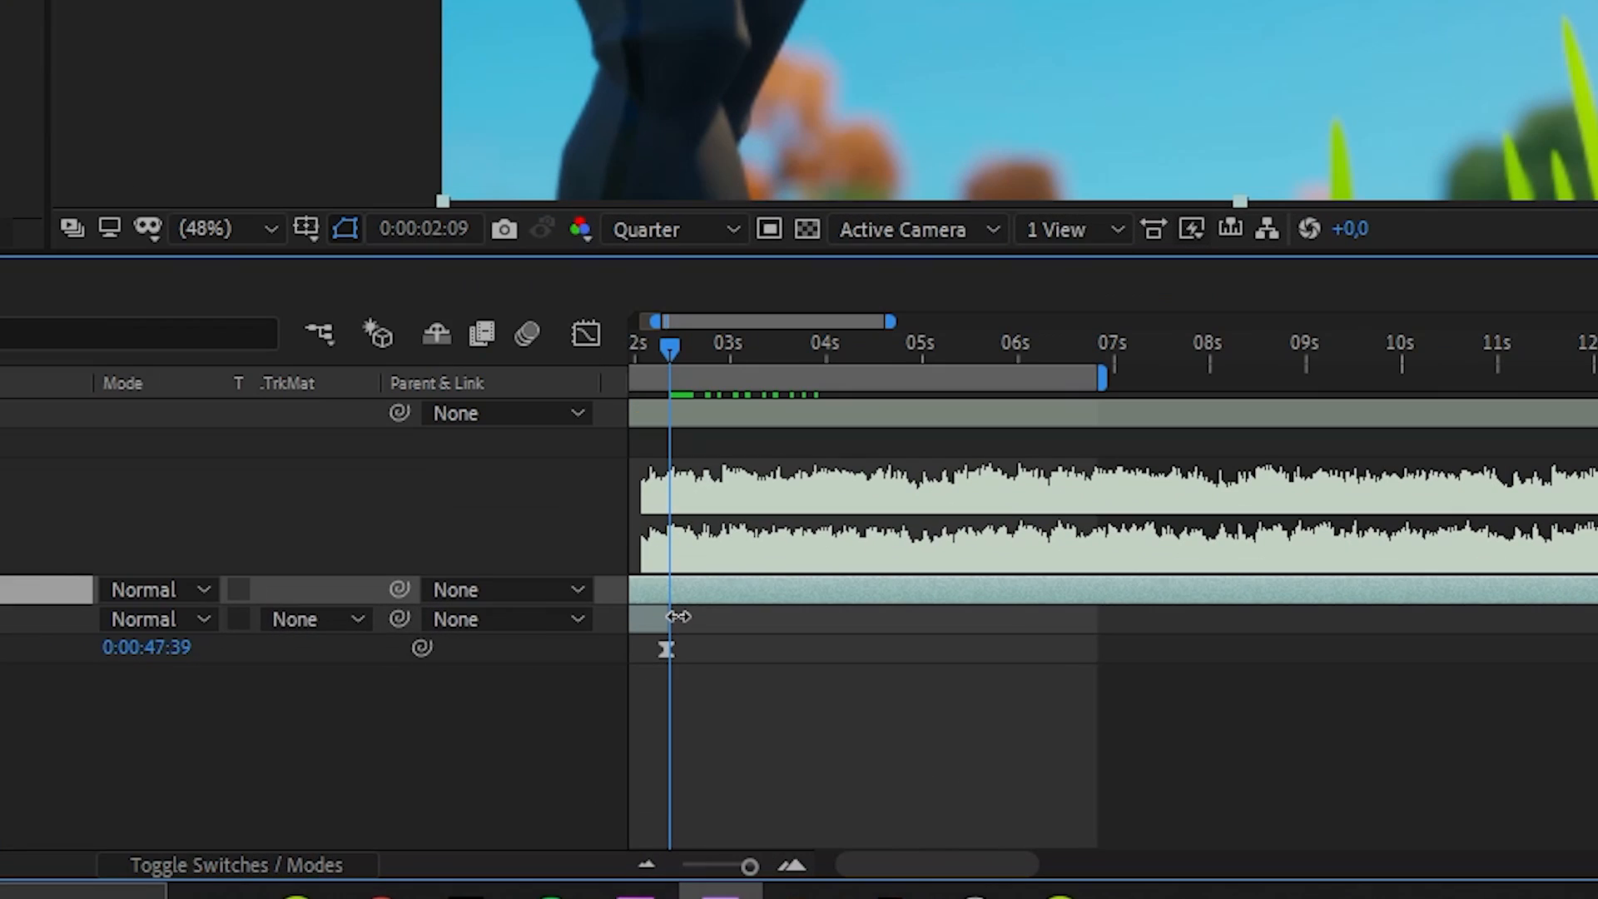
key("ctrl+shift+d")
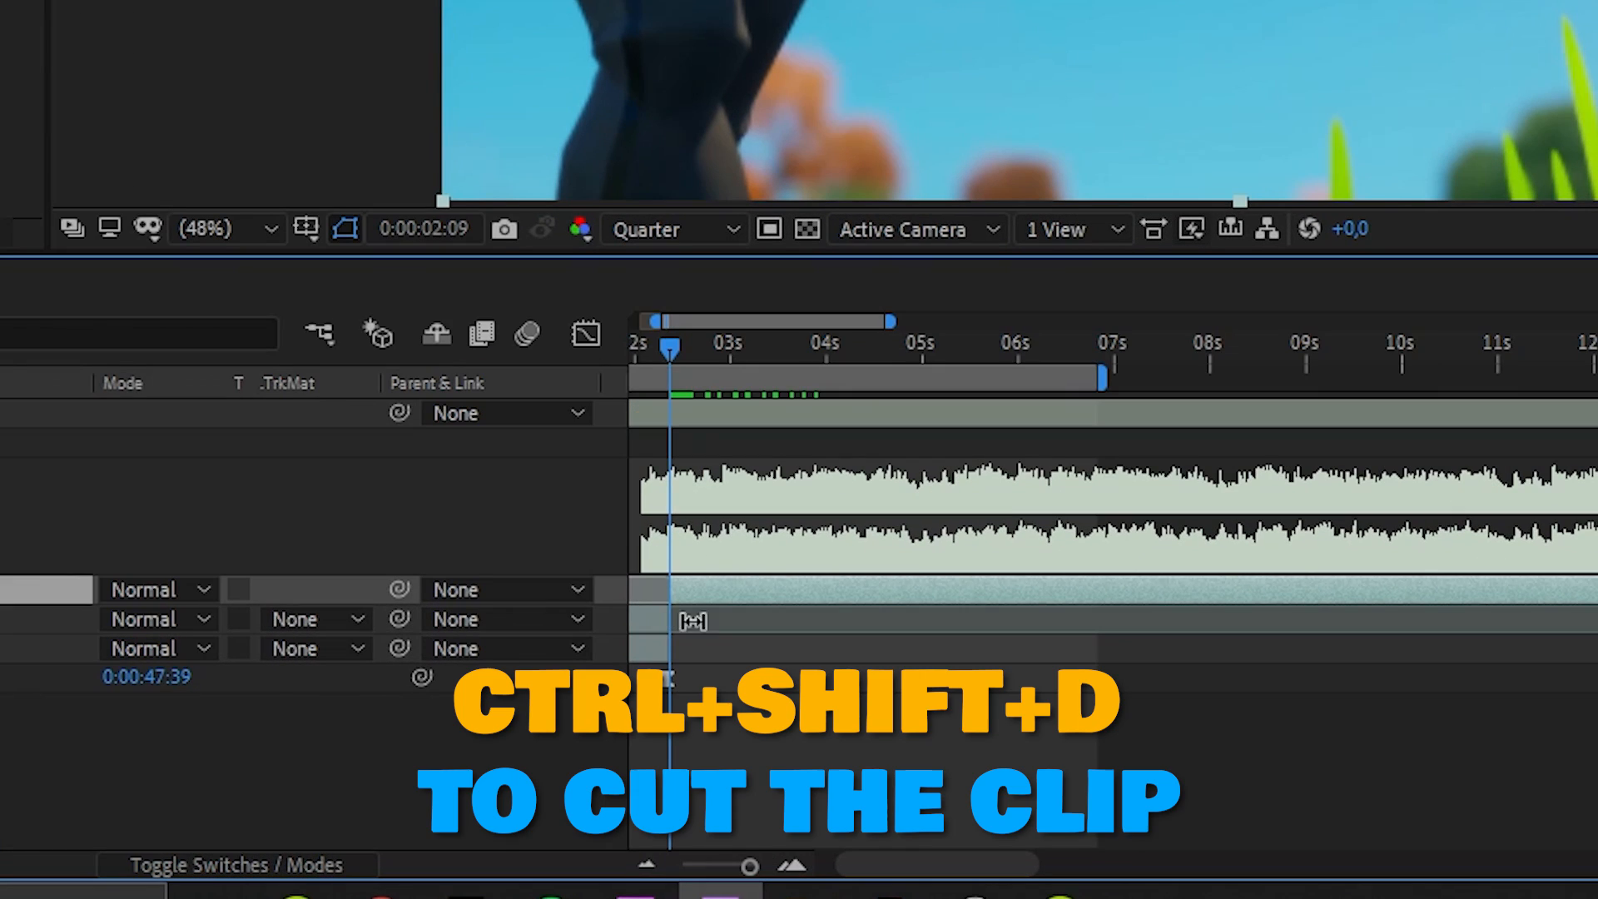
left_click(682, 618)
key("Delete")
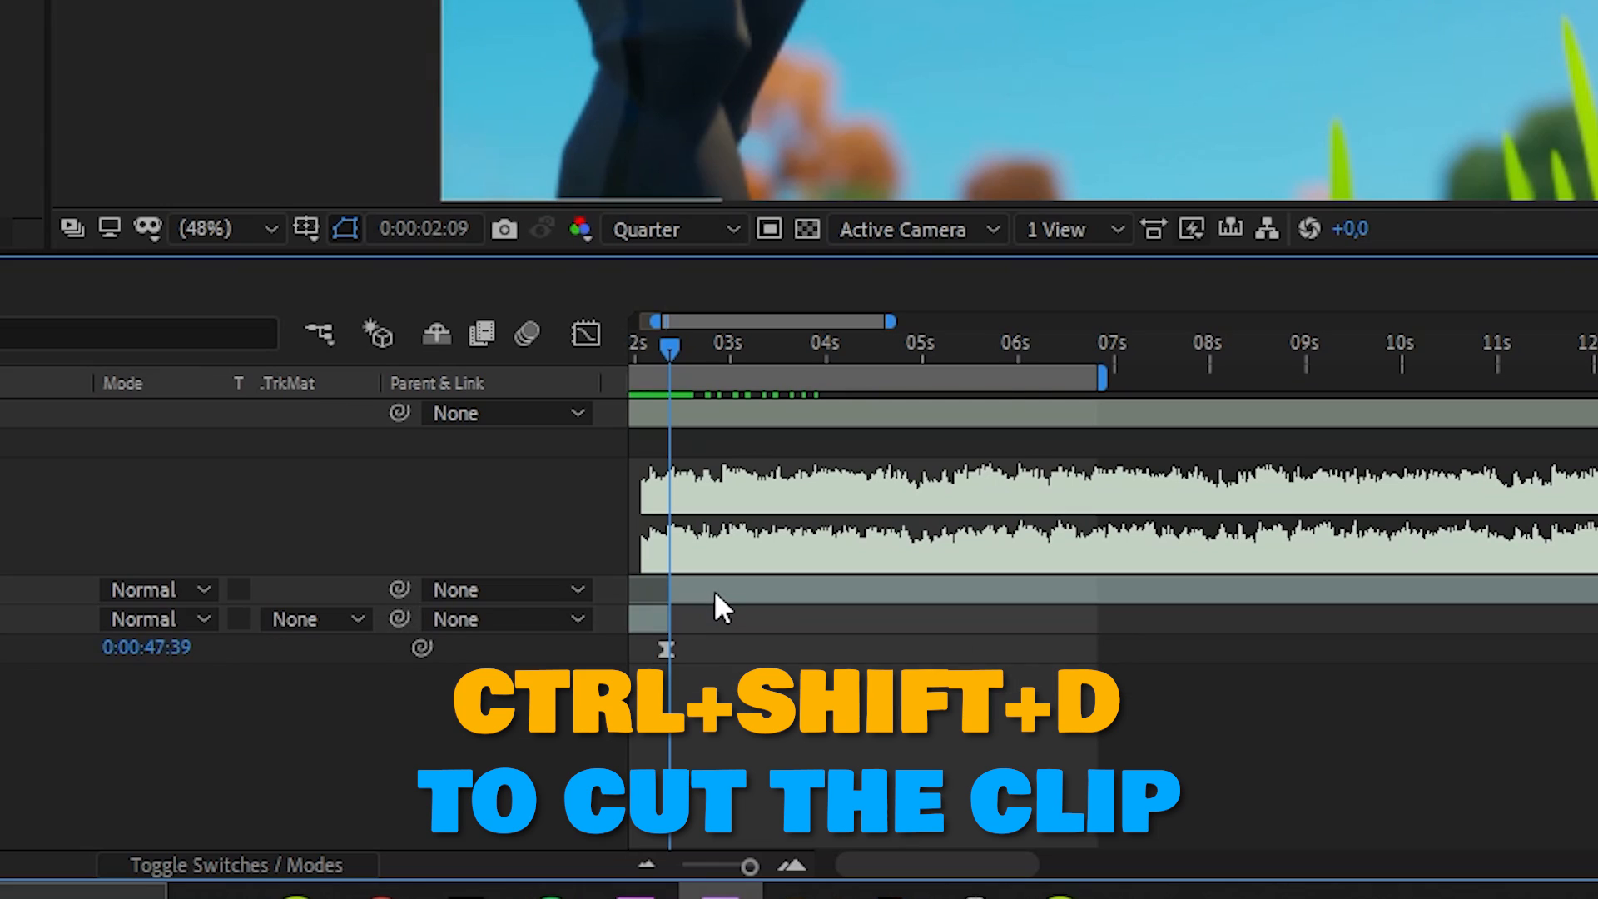
Step: Enable time remapping on the remaining shooting + reload layer
left_click(714, 591)
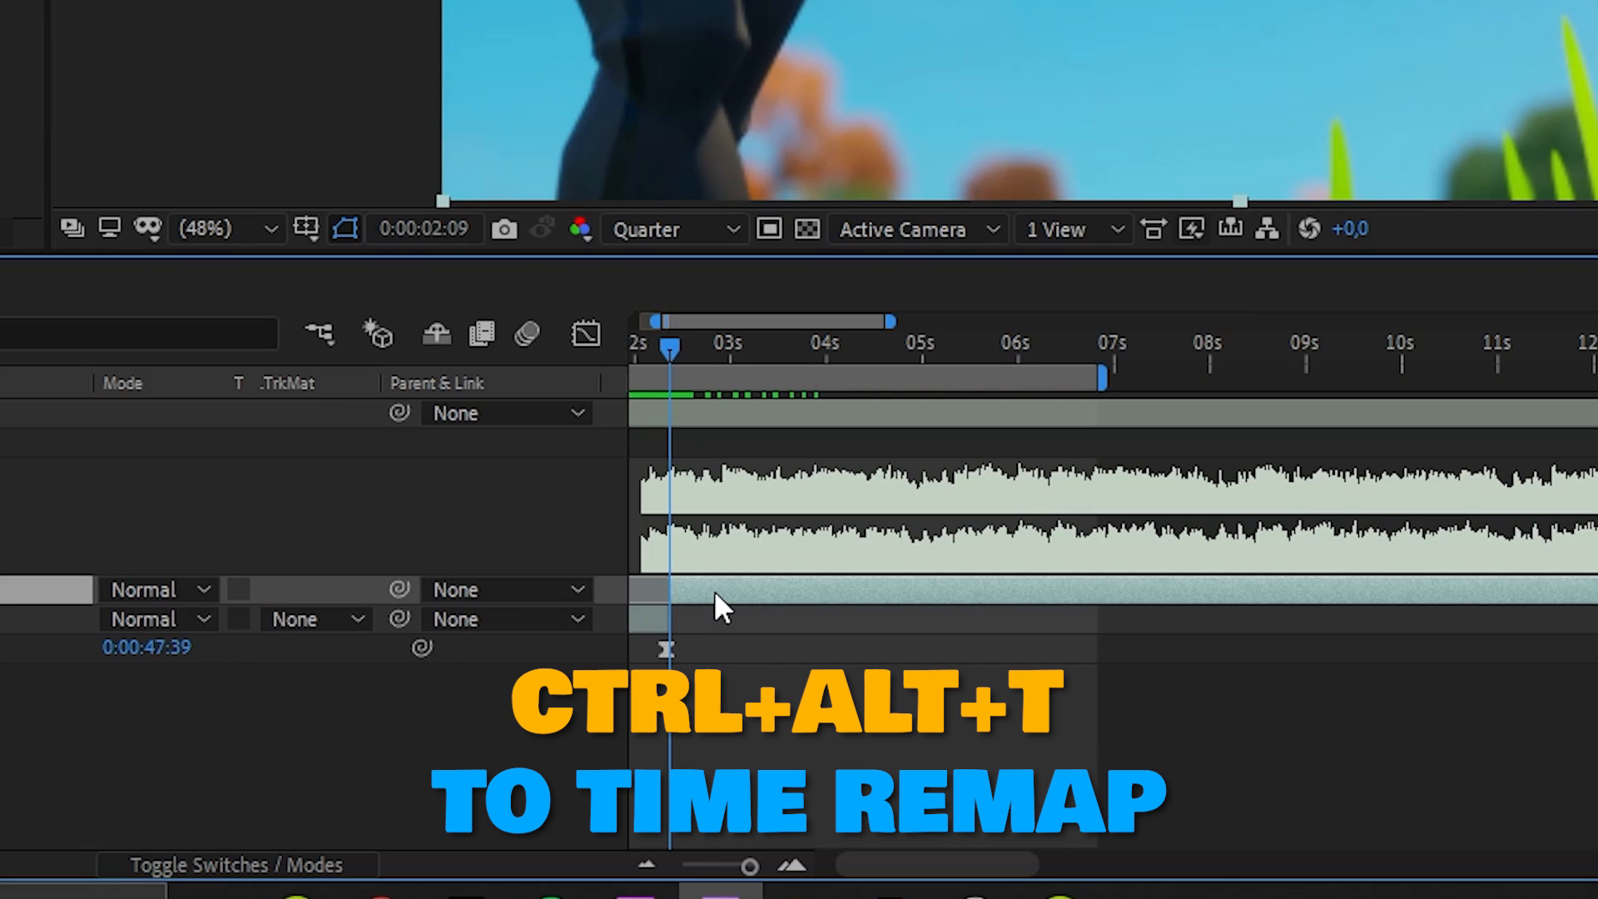
key("ctrl+alt+t")
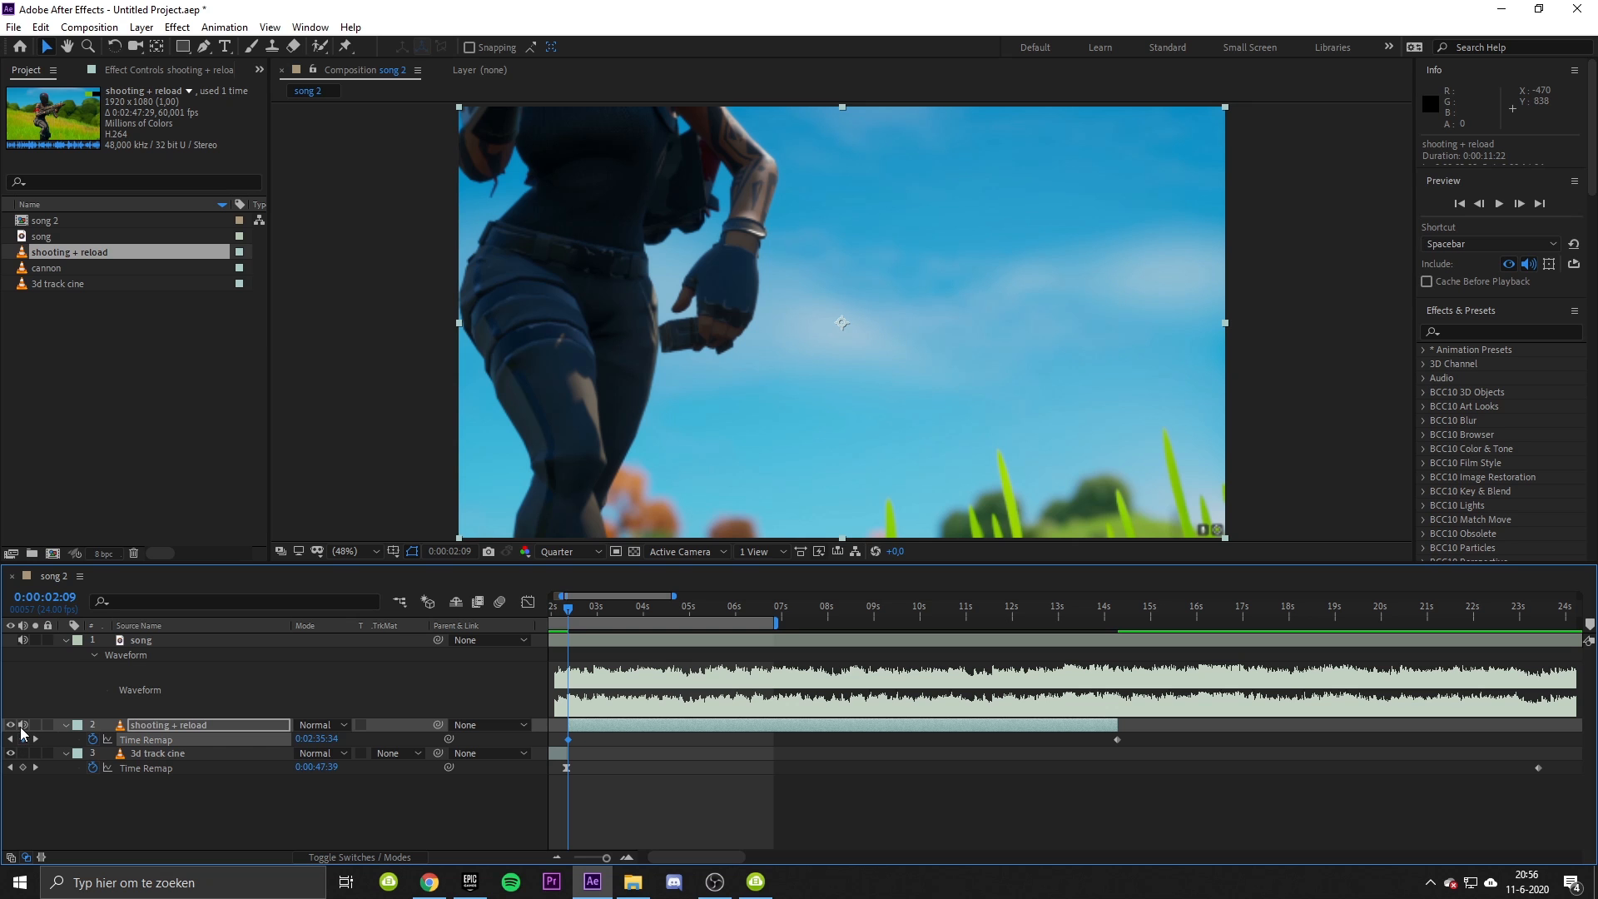
left_click_drag(663, 638, 665, 639)
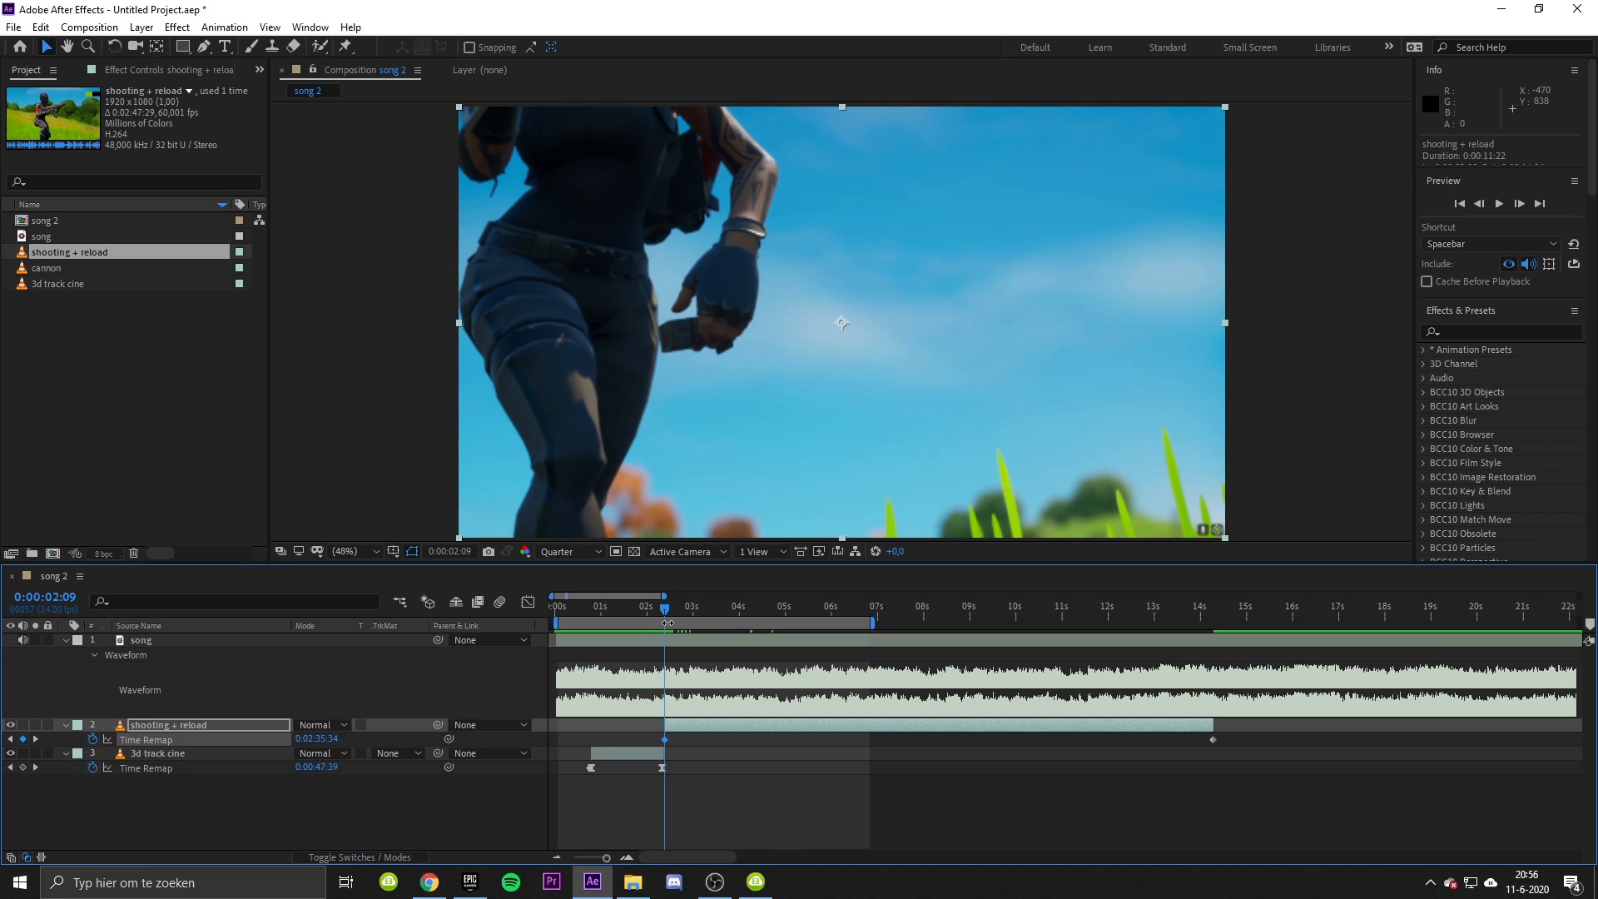
Step: Add a time remap keyframe at 0:00:04:02 on the shooting + reload layer, split the layer there and delete the remainder
left_click(657, 620)
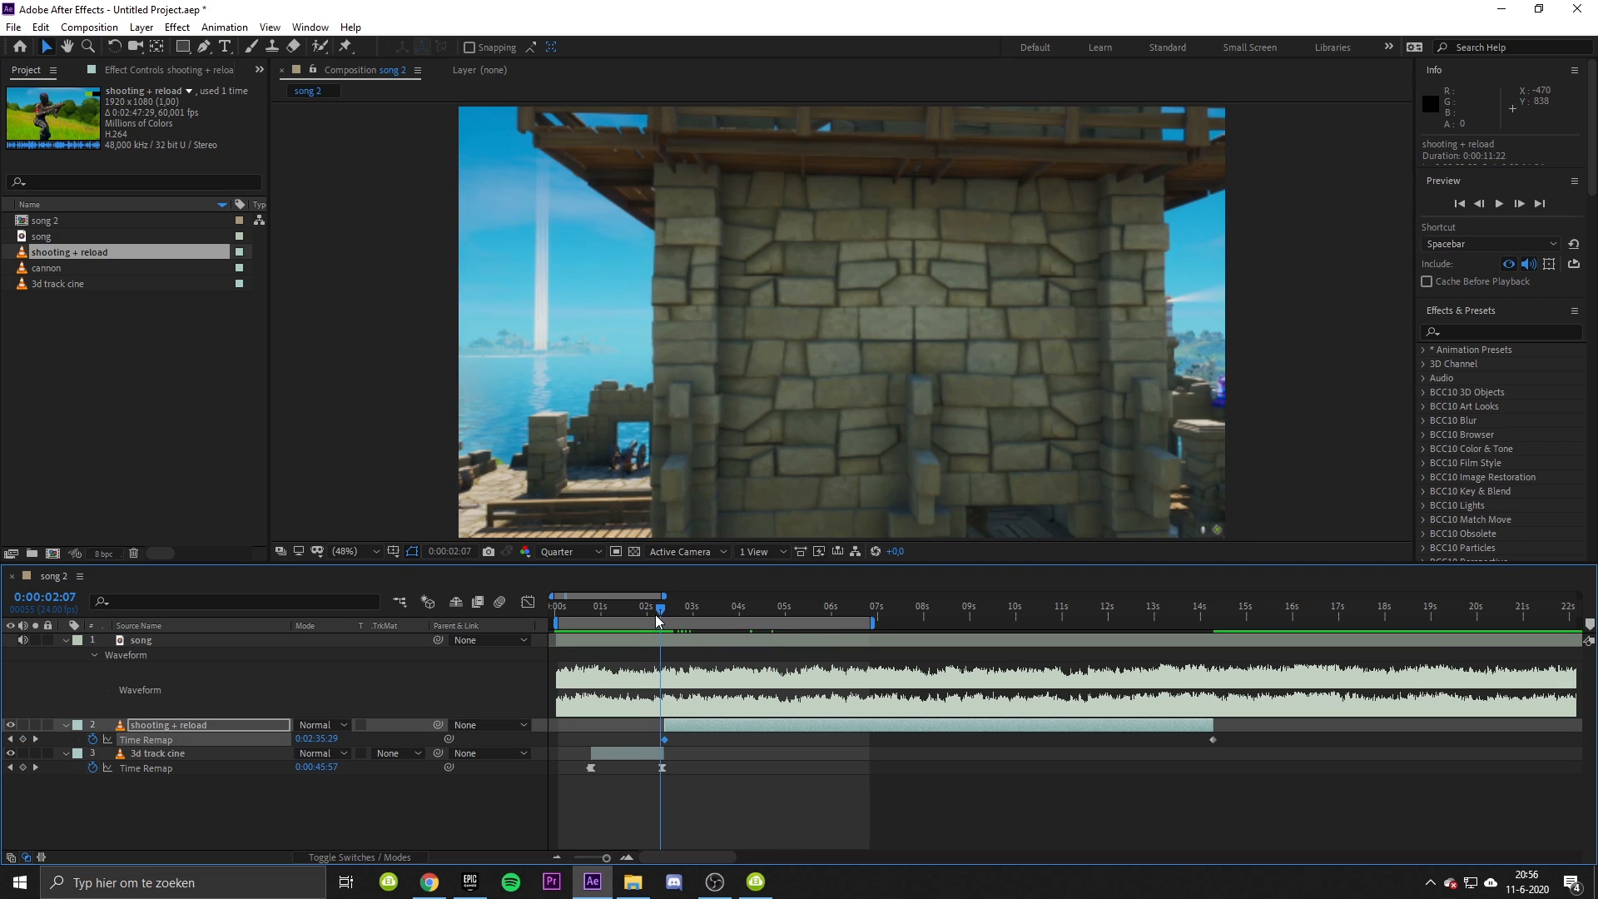
mouse_move(658, 620)
left_mouse_down()
mouse_move(589, 640)
mouse_move(660, 639)
mouse_move(679, 615)
mouse_move(653, 615)
left_mouse_up()
key("space")
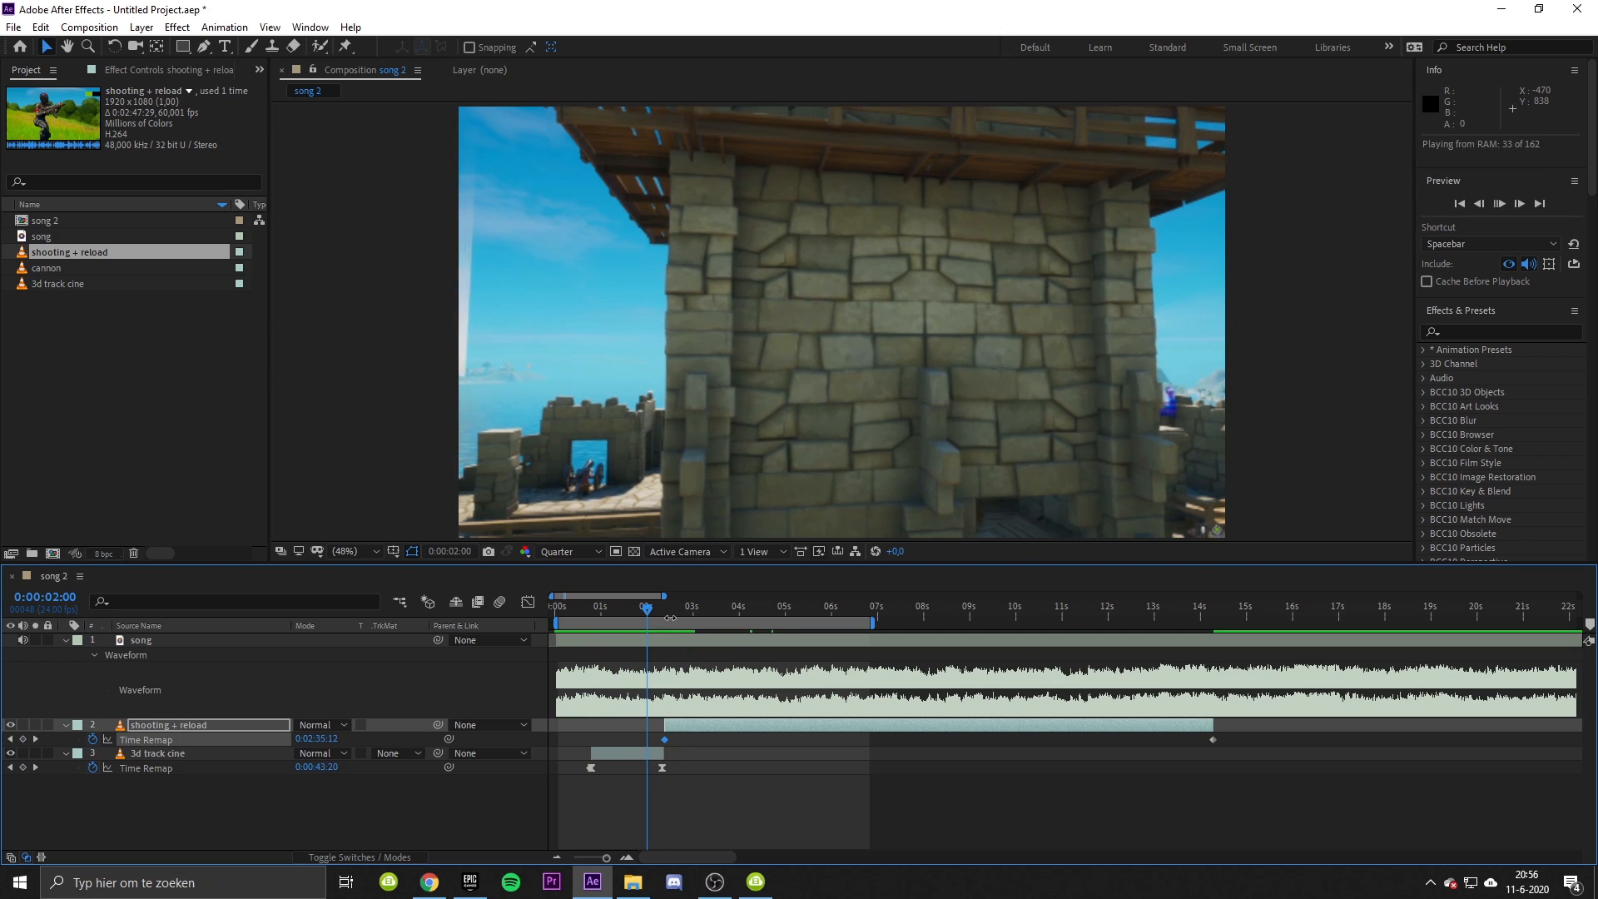
left_click(734, 616)
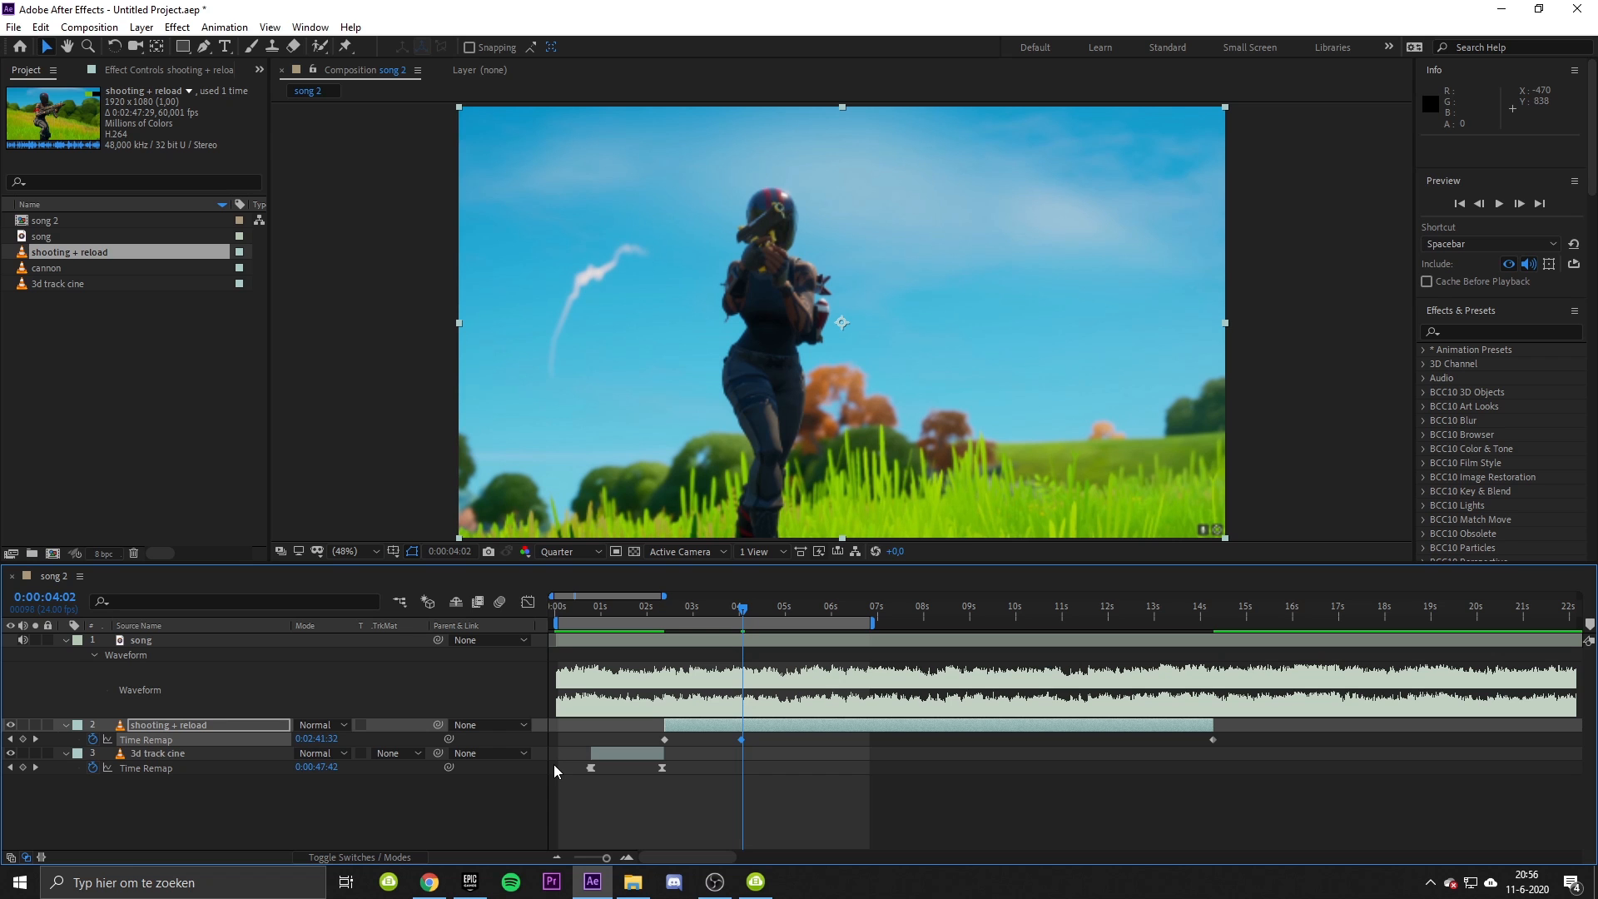
key("ctrl+shift+d")
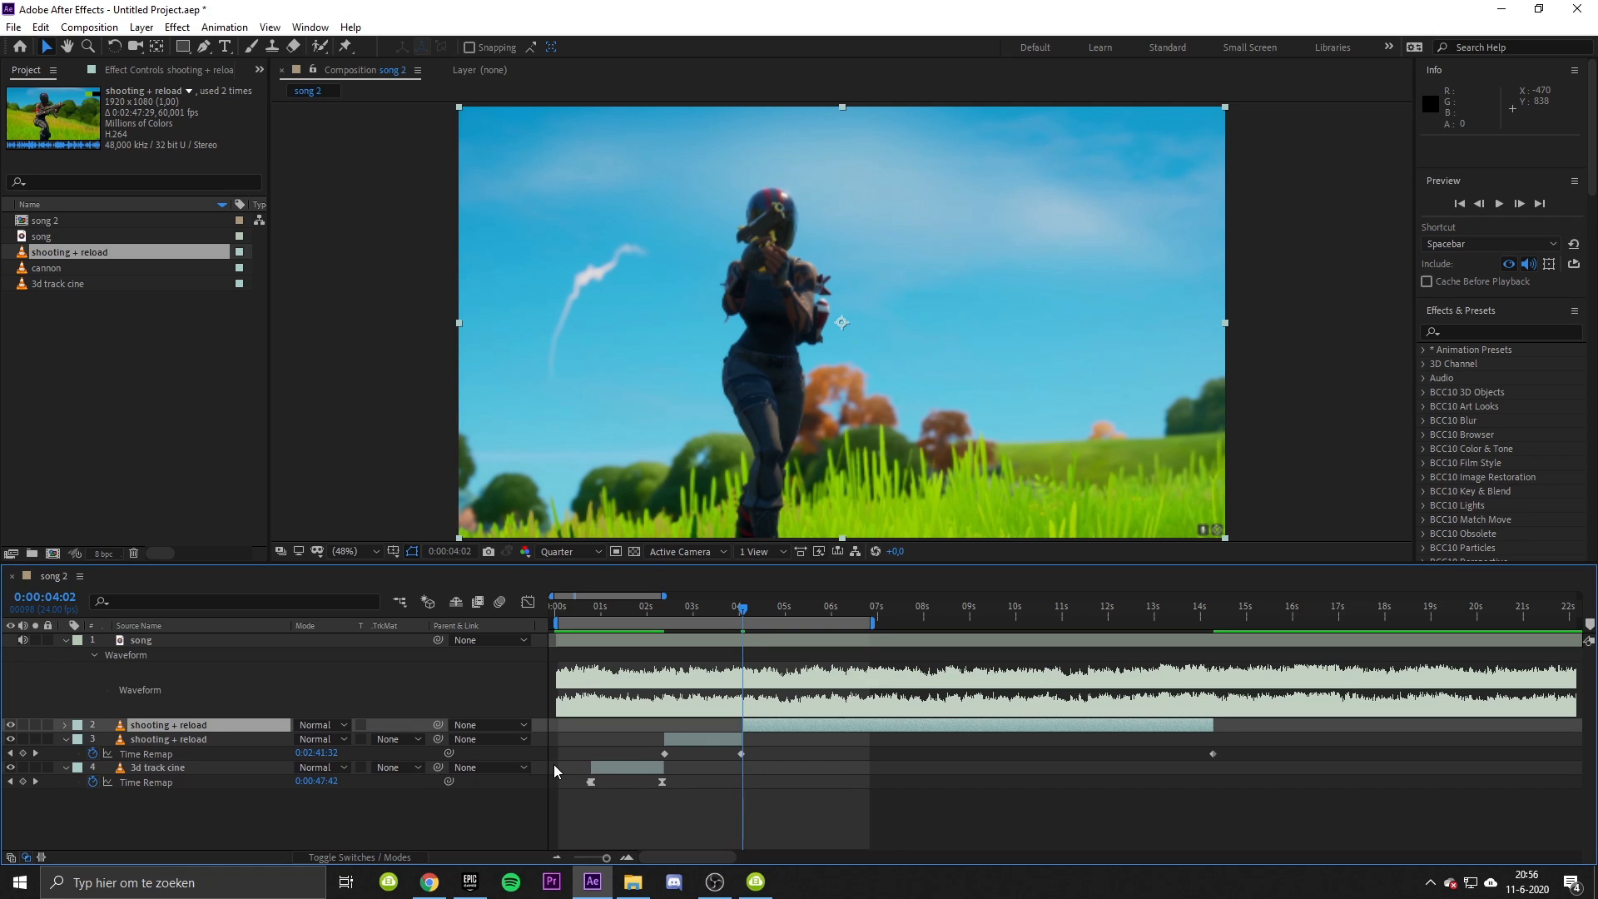
key("Delete")
Step: Apply Easy Ease to both time remap keyframes of the shooting + reload layer and show their curve in the Graph Editor
left_click(685, 621)
left_click_drag(753, 731, 643, 737)
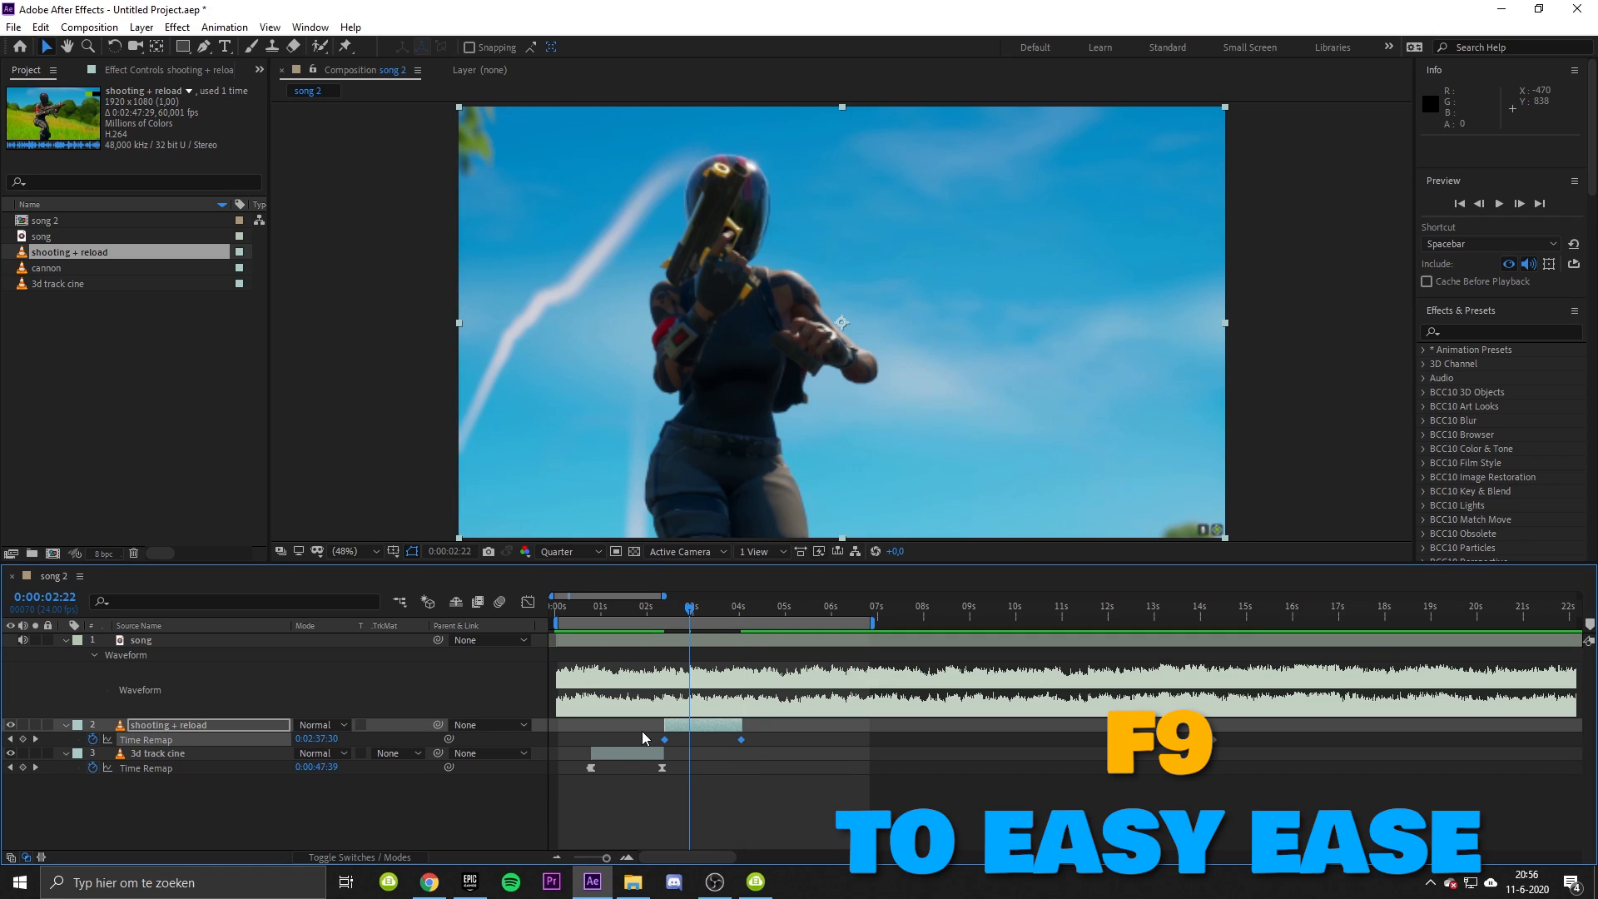
key("F9")
left_click(527, 602)
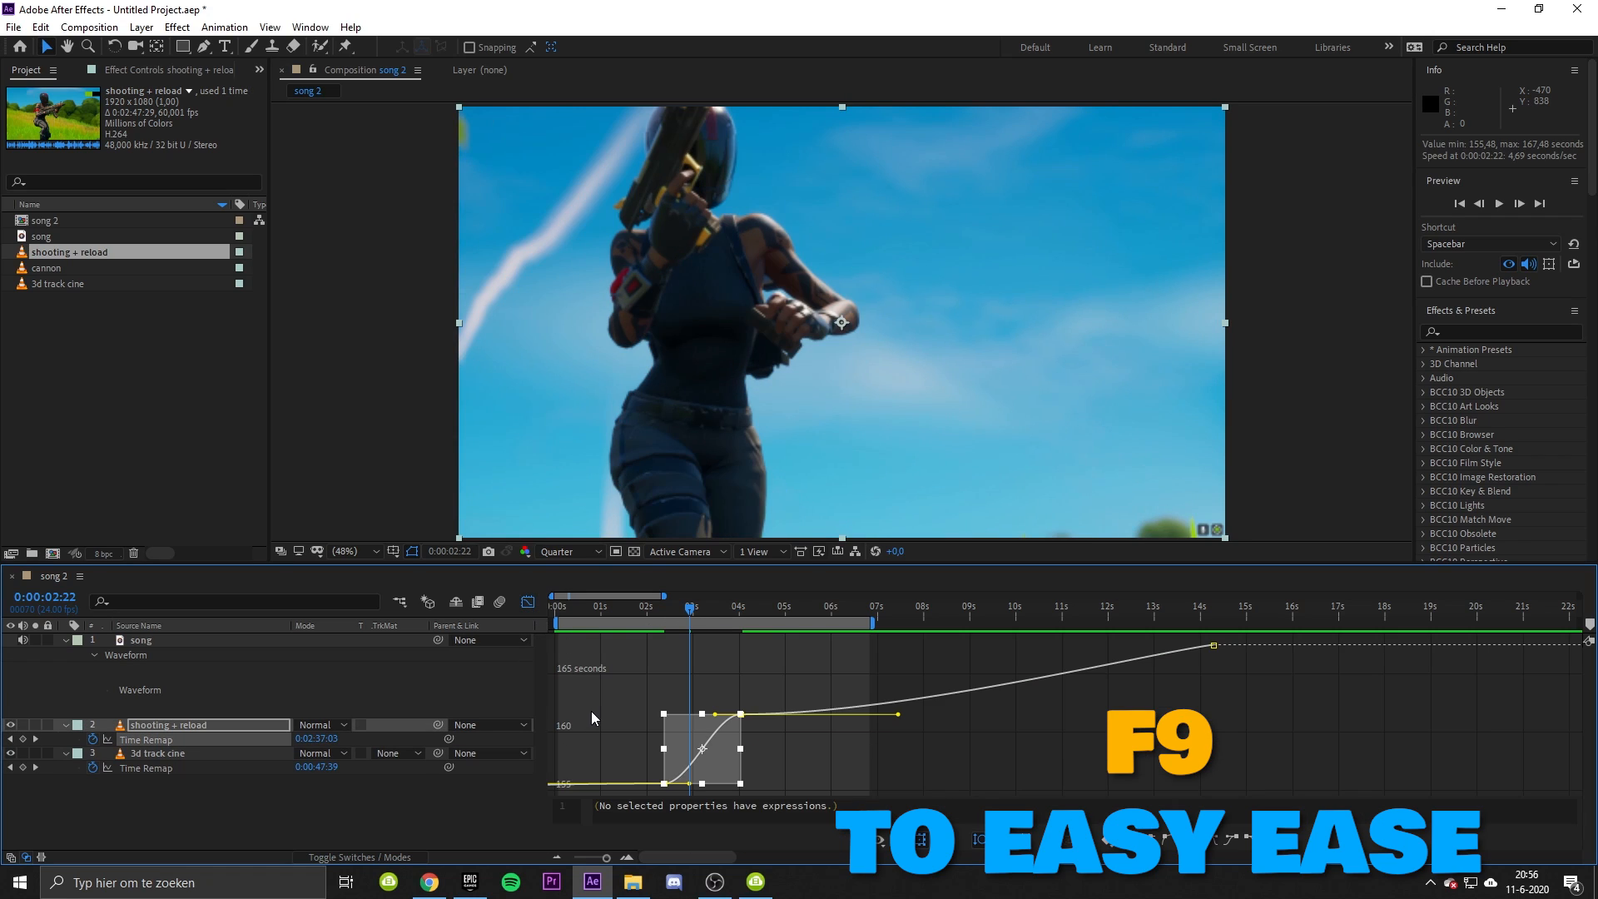
Step: Reshape the shooting + reload time remap curve so it is steep at both keyframes and flatter in the middle
left_click(664, 769)
left_click_drag(639, 862, 685, 867)
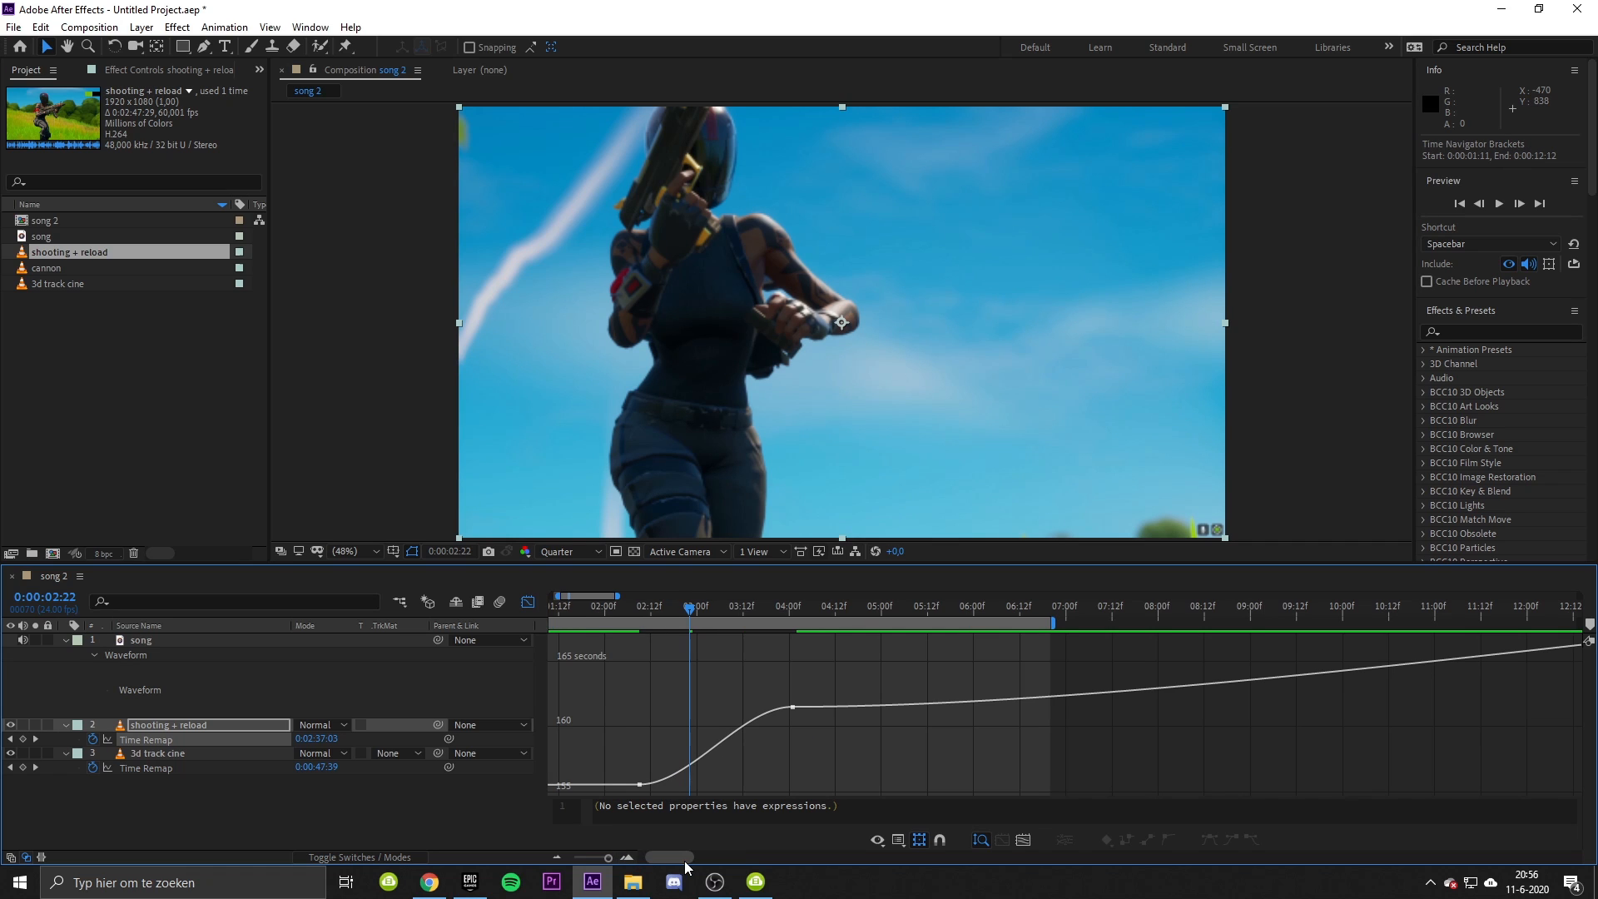
left_click_drag(631, 787, 661, 741)
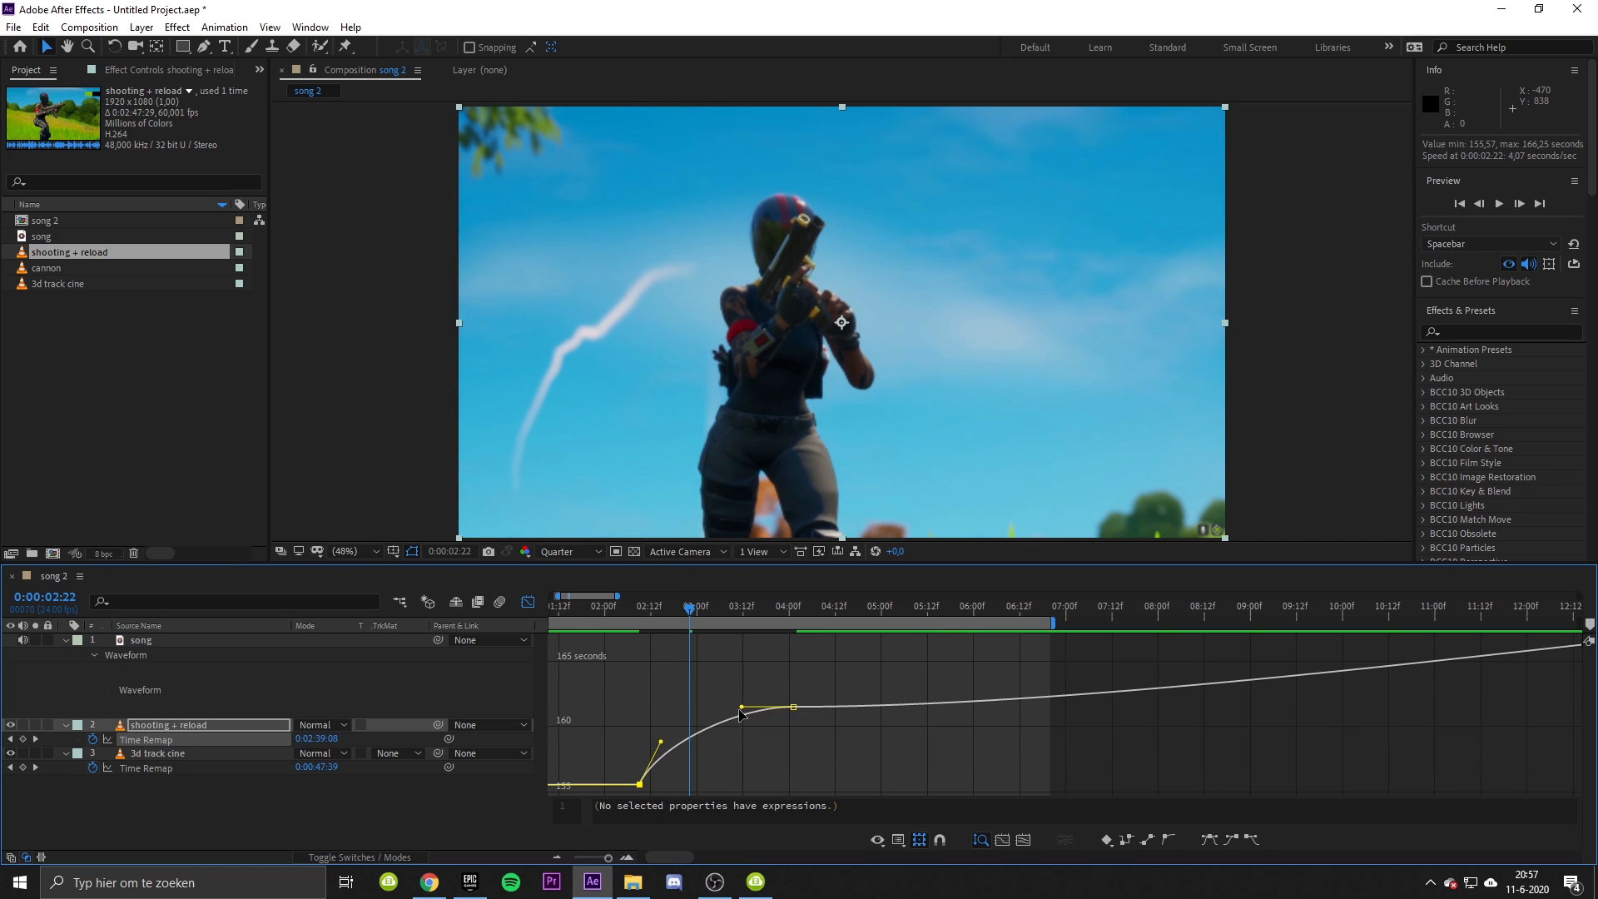
left_click_drag(740, 710, 771, 763)
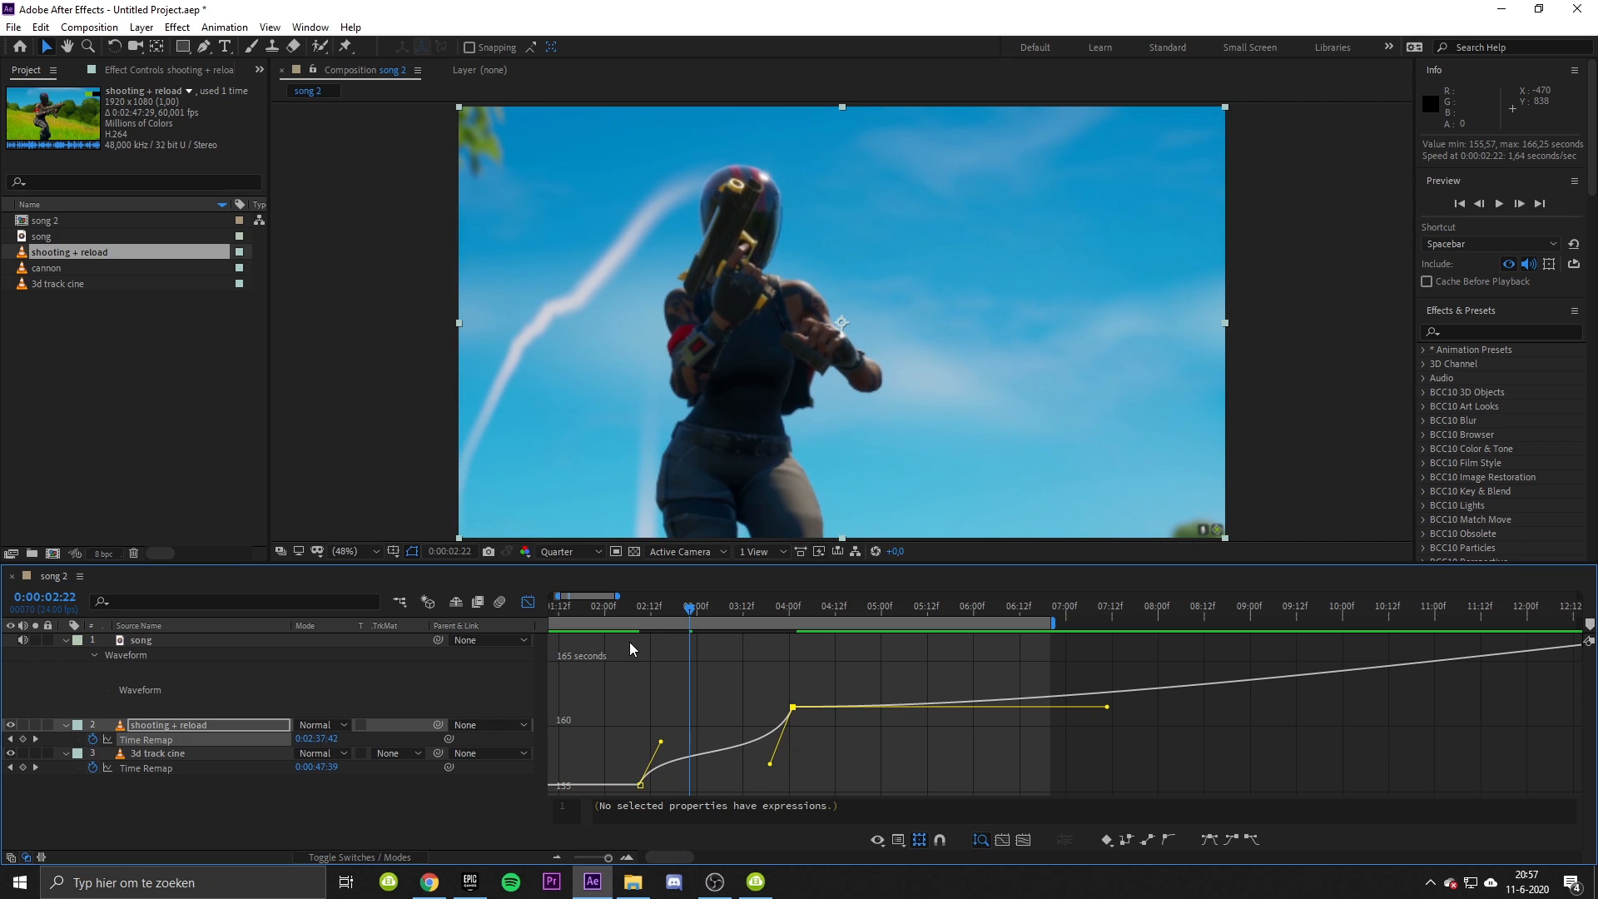
left_click_drag(662, 744, 657, 737)
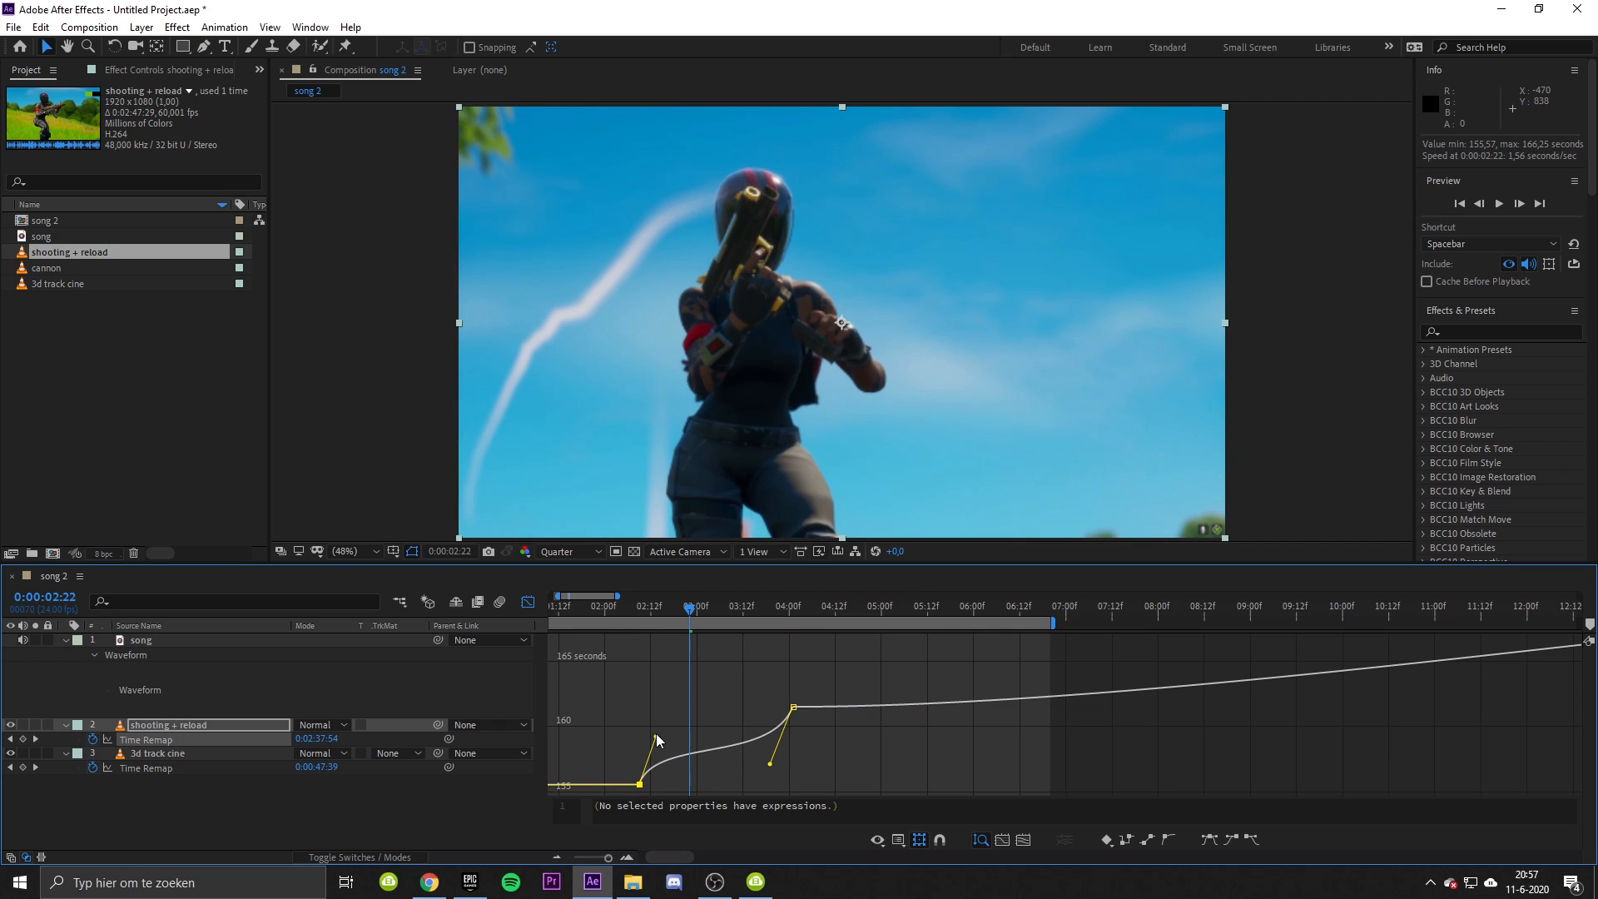
left_click_drag(770, 763, 778, 766)
left_click_drag(660, 741, 660, 736)
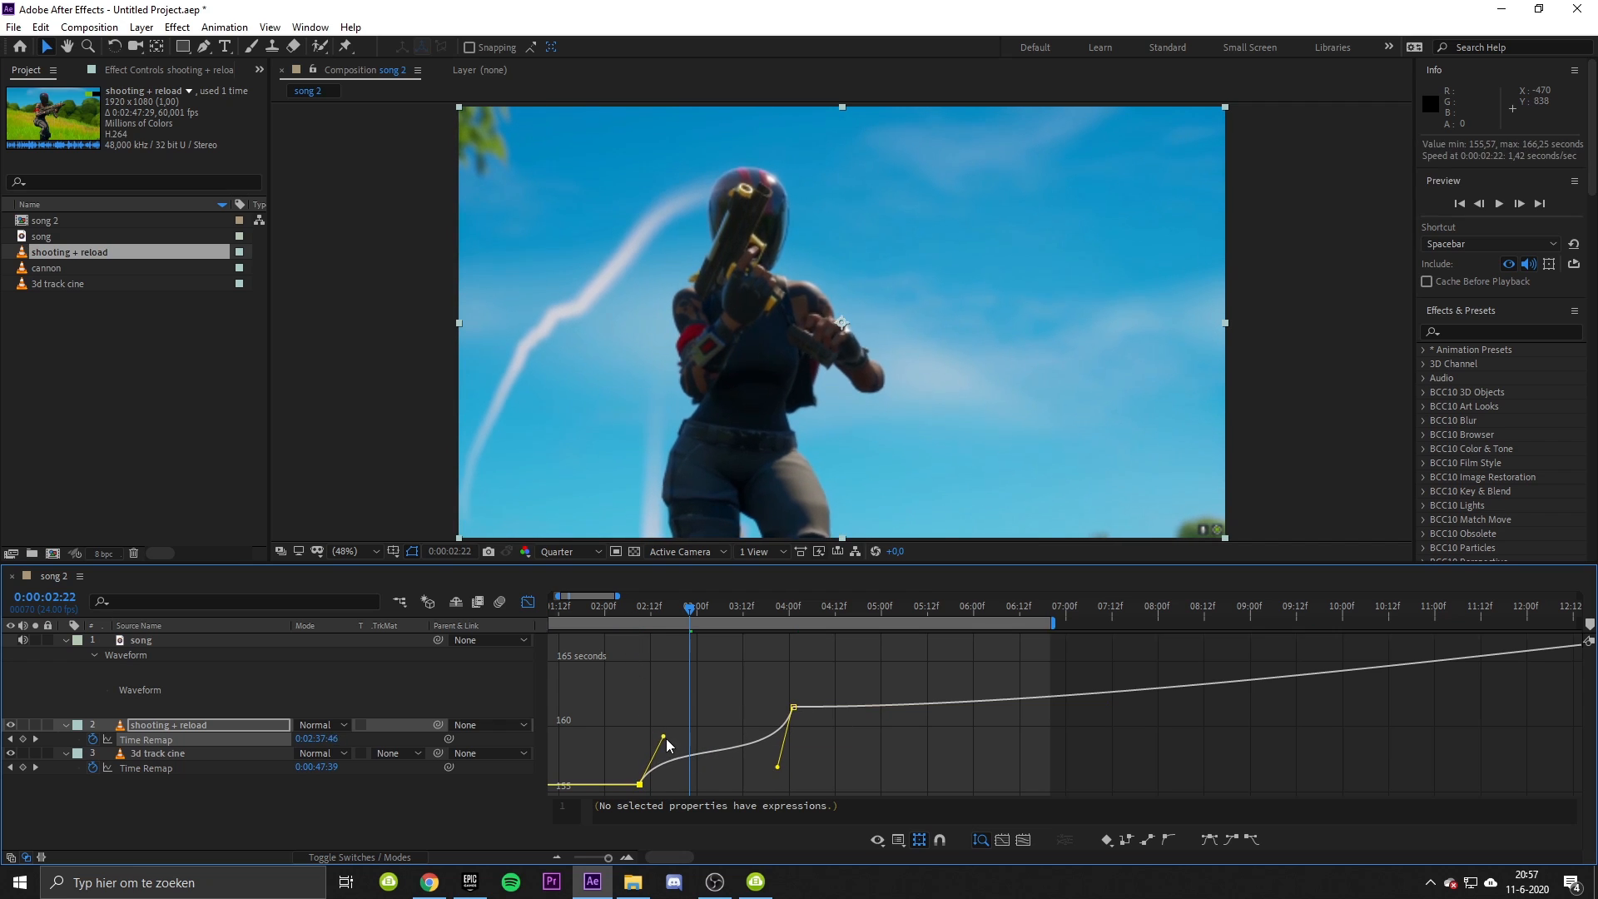
Step: Preview the retimed clip from the start of the composition and return the timeline to layer bar view
left_click_drag(603, 614, 560, 616)
key("space")
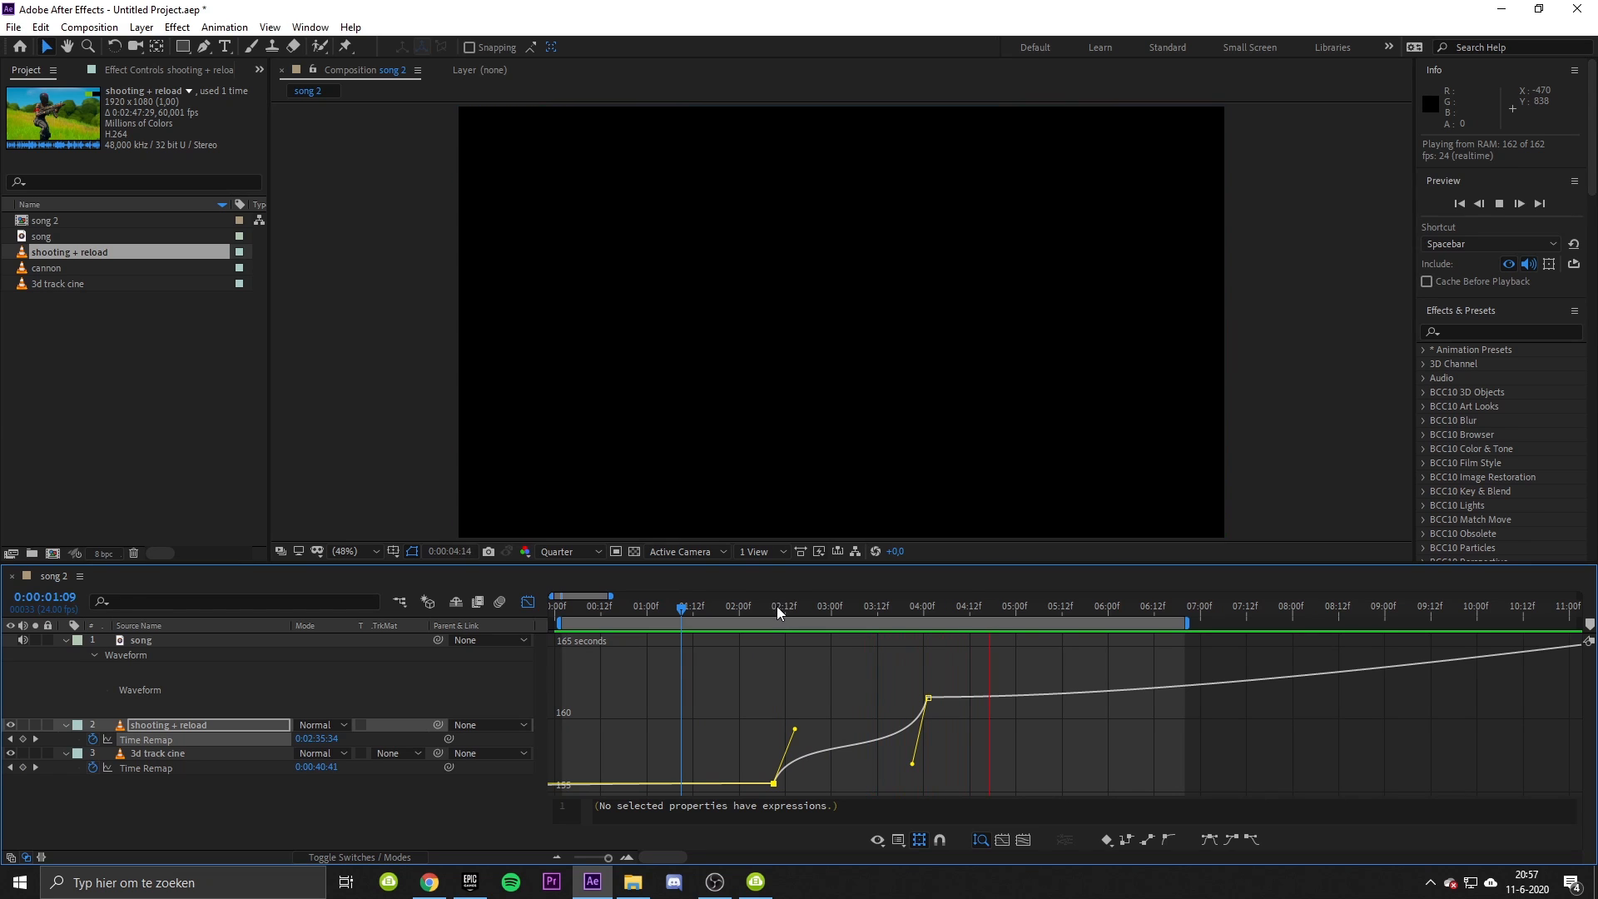
left_click_drag(779, 609, 708, 610)
left_click(528, 602)
left_click_drag(574, 610, 797, 630)
Step: Apply the motion tile 1080p preset to the 3d track cine layer
left_click(737, 754)
left_click_drag(645, 616, 633, 618)
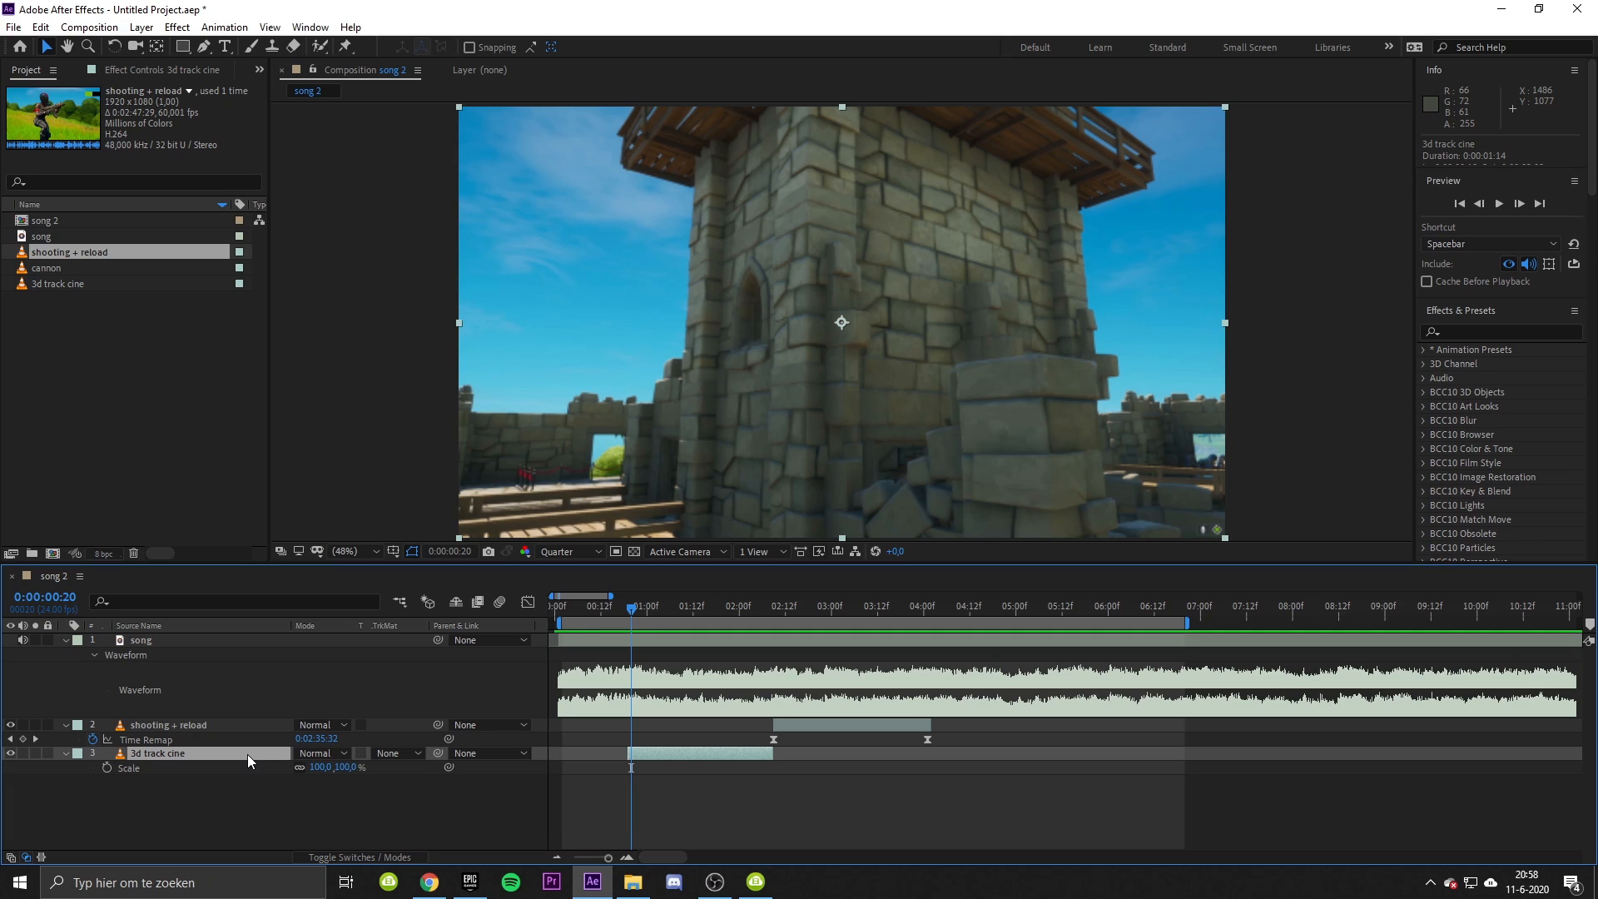
left_click(1468, 331)
type("motion t")
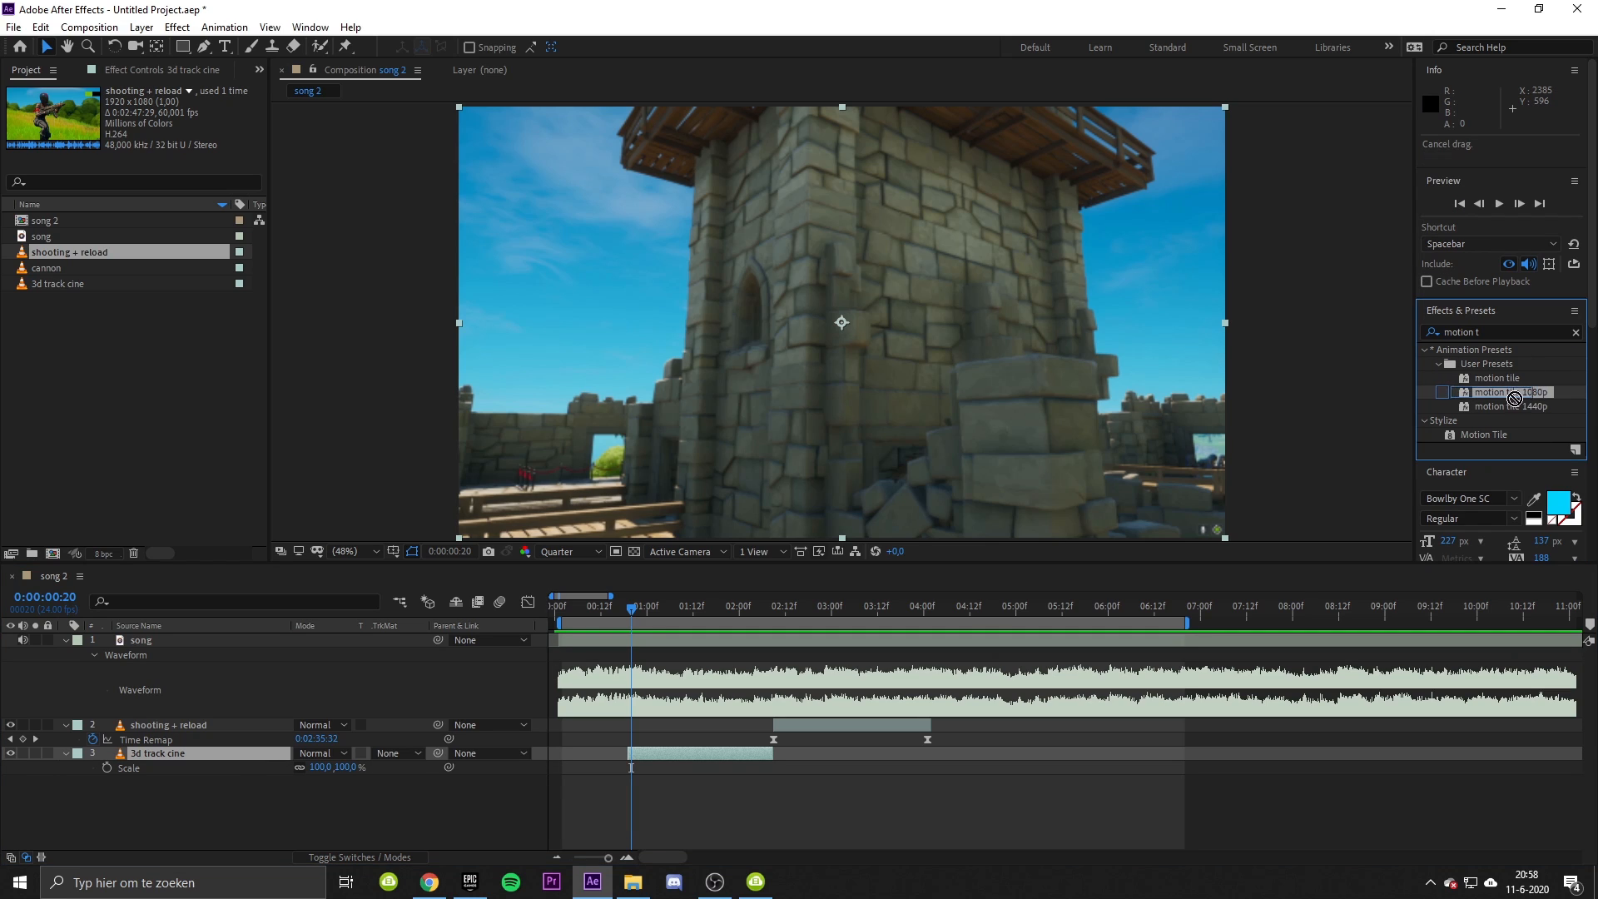
left_click_drag(1511, 392, 721, 760)
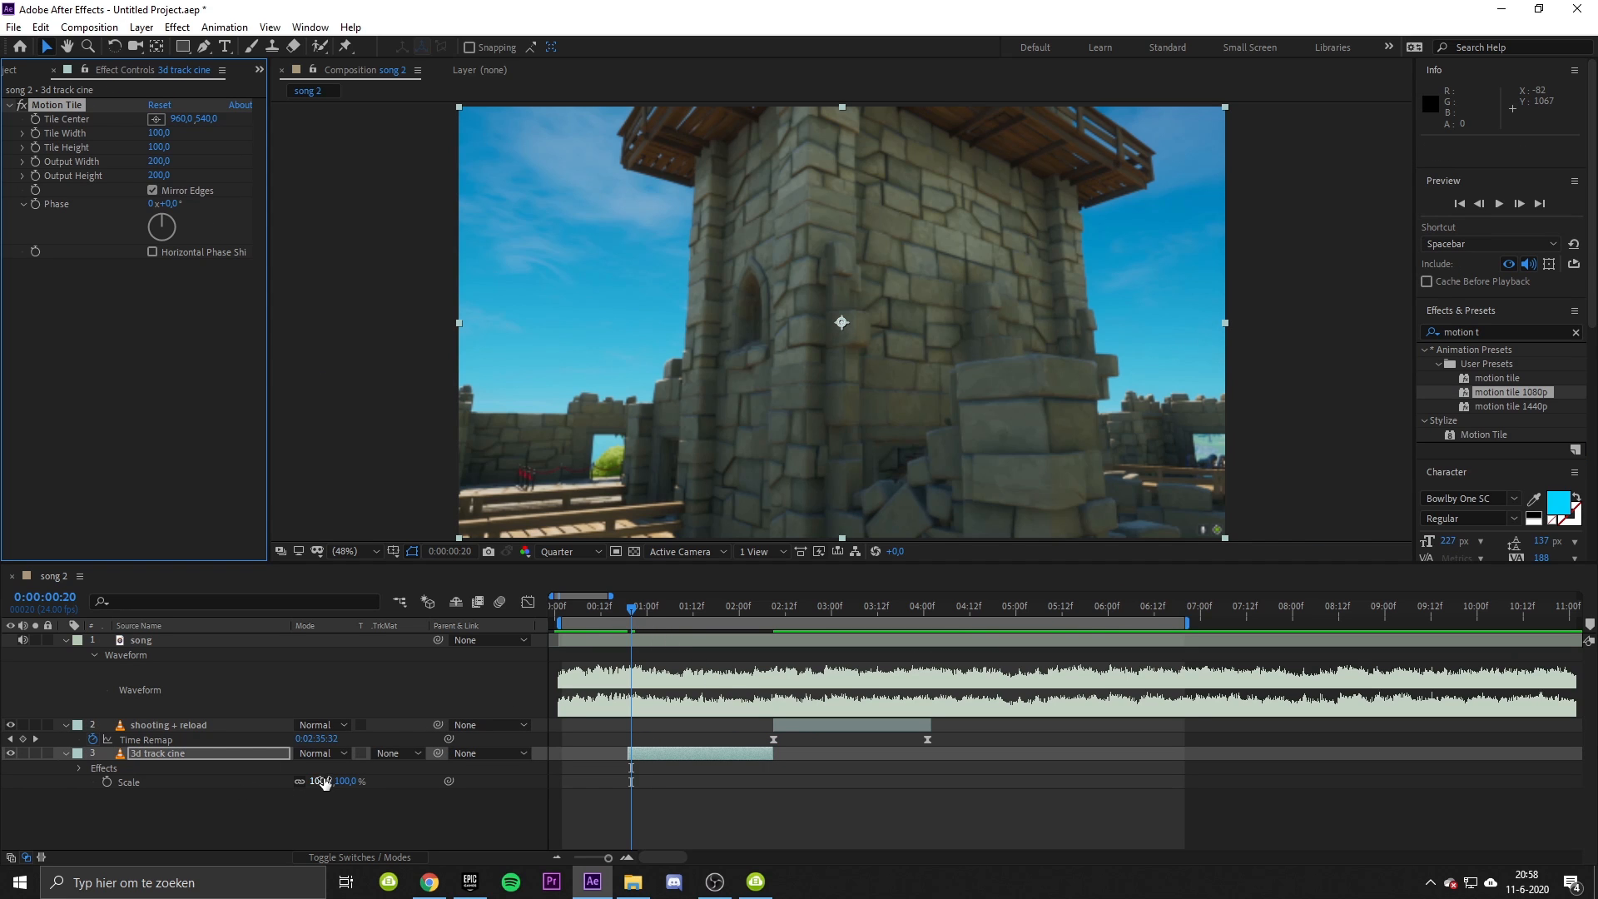
Step: With the 3d track cine layer scaled to 44%, set Motion Tile's output height to 400 and width to 330, and return the scale to 101%
left_click_drag(324, 783, 278, 784)
left_click(166, 177)
type("400")
key("Return")
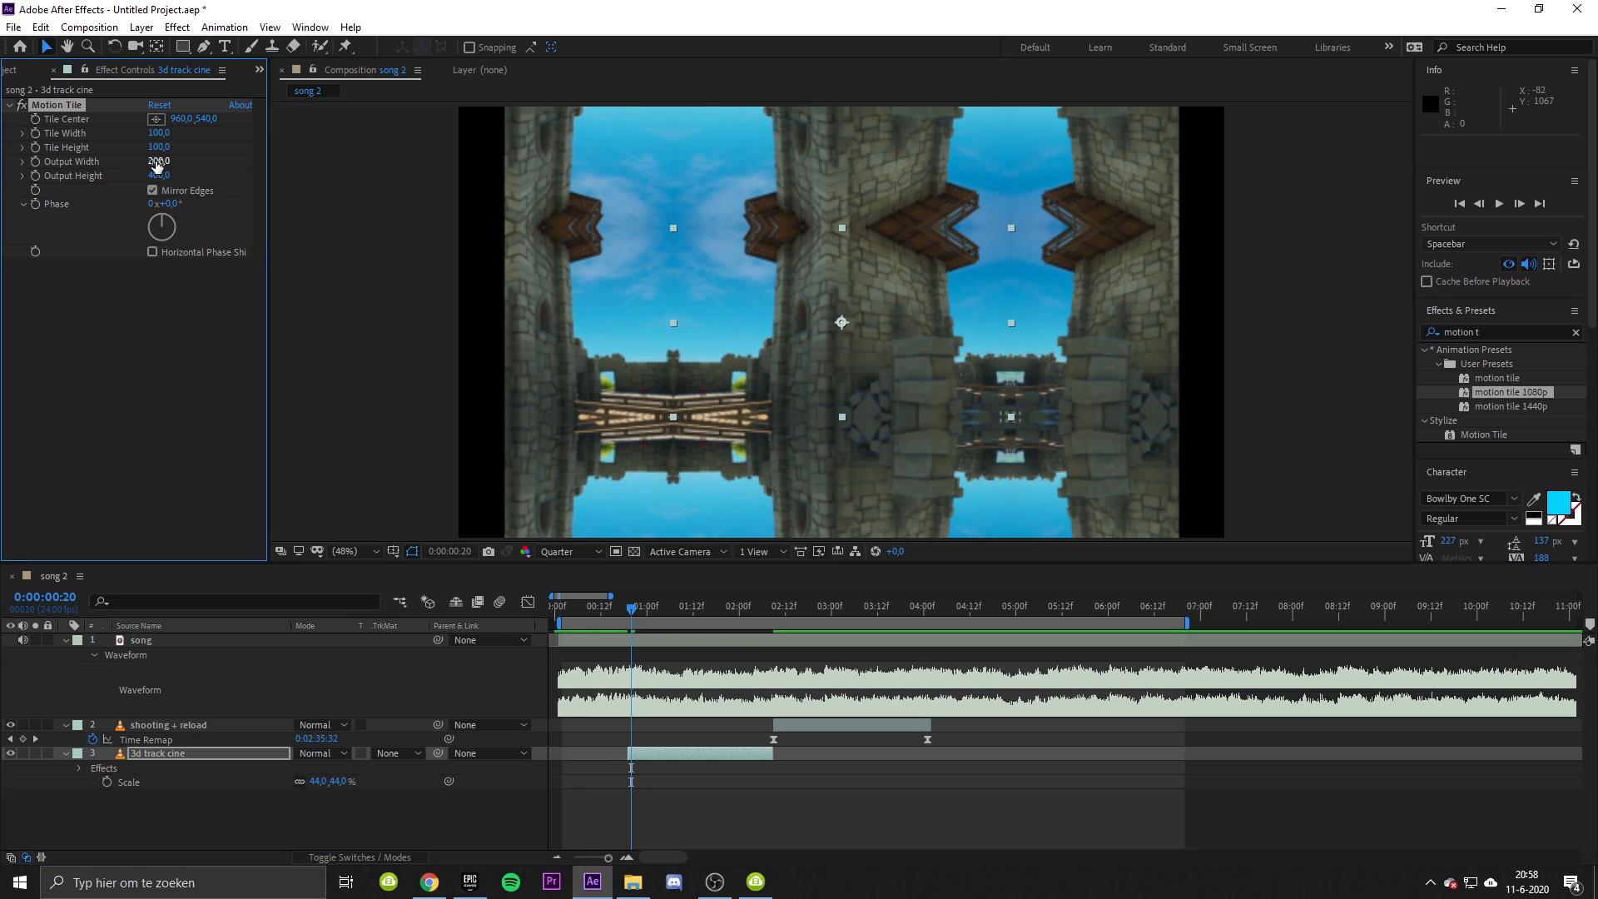
left_click_drag(157, 164, 265, 164)
left_click_drag(325, 783, 372, 786)
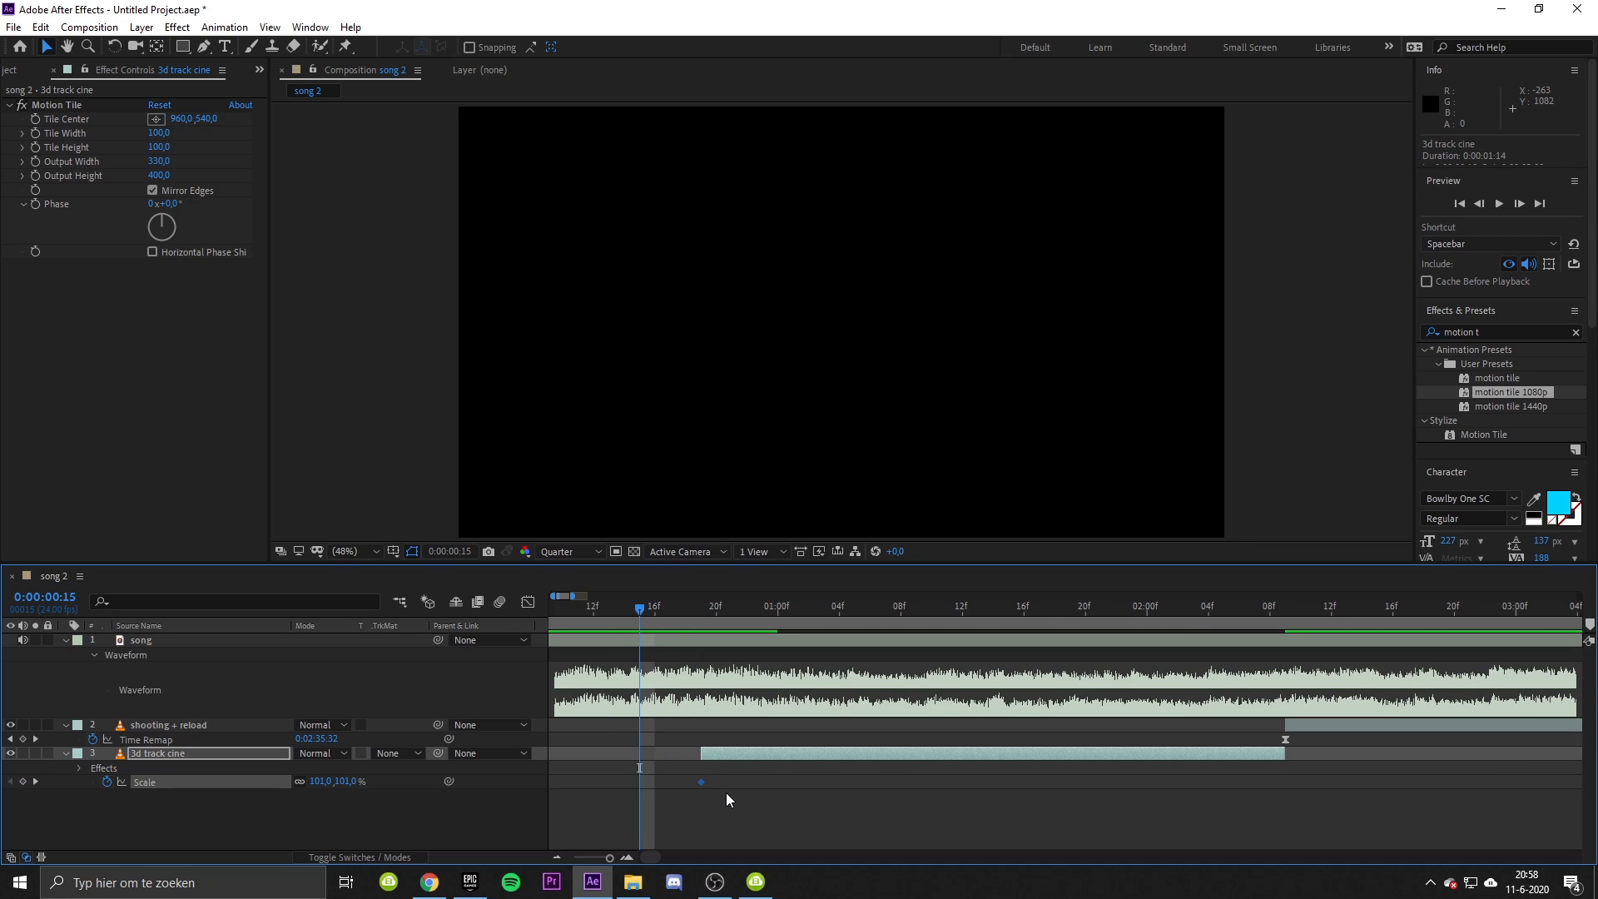
Step: Set the 3d track cine scale keyframe at 0:00:00:19 to 76% and add one of 107% at 0:00:01:12
left_click_drag(691, 614, 1005, 657)
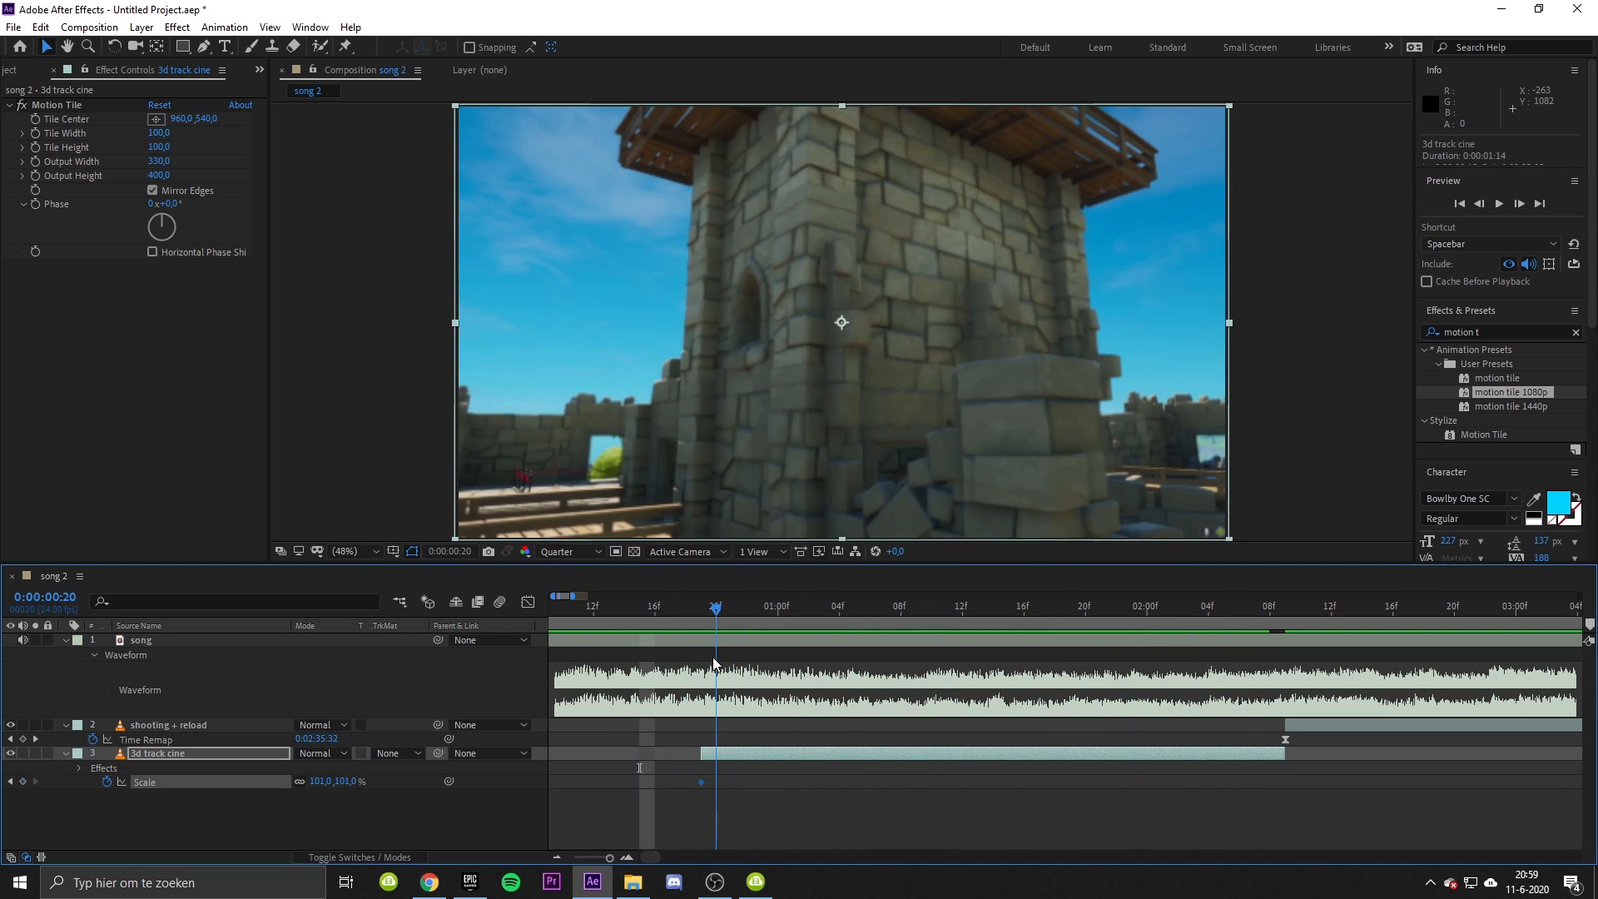
left_click_drag(323, 781, 301, 784)
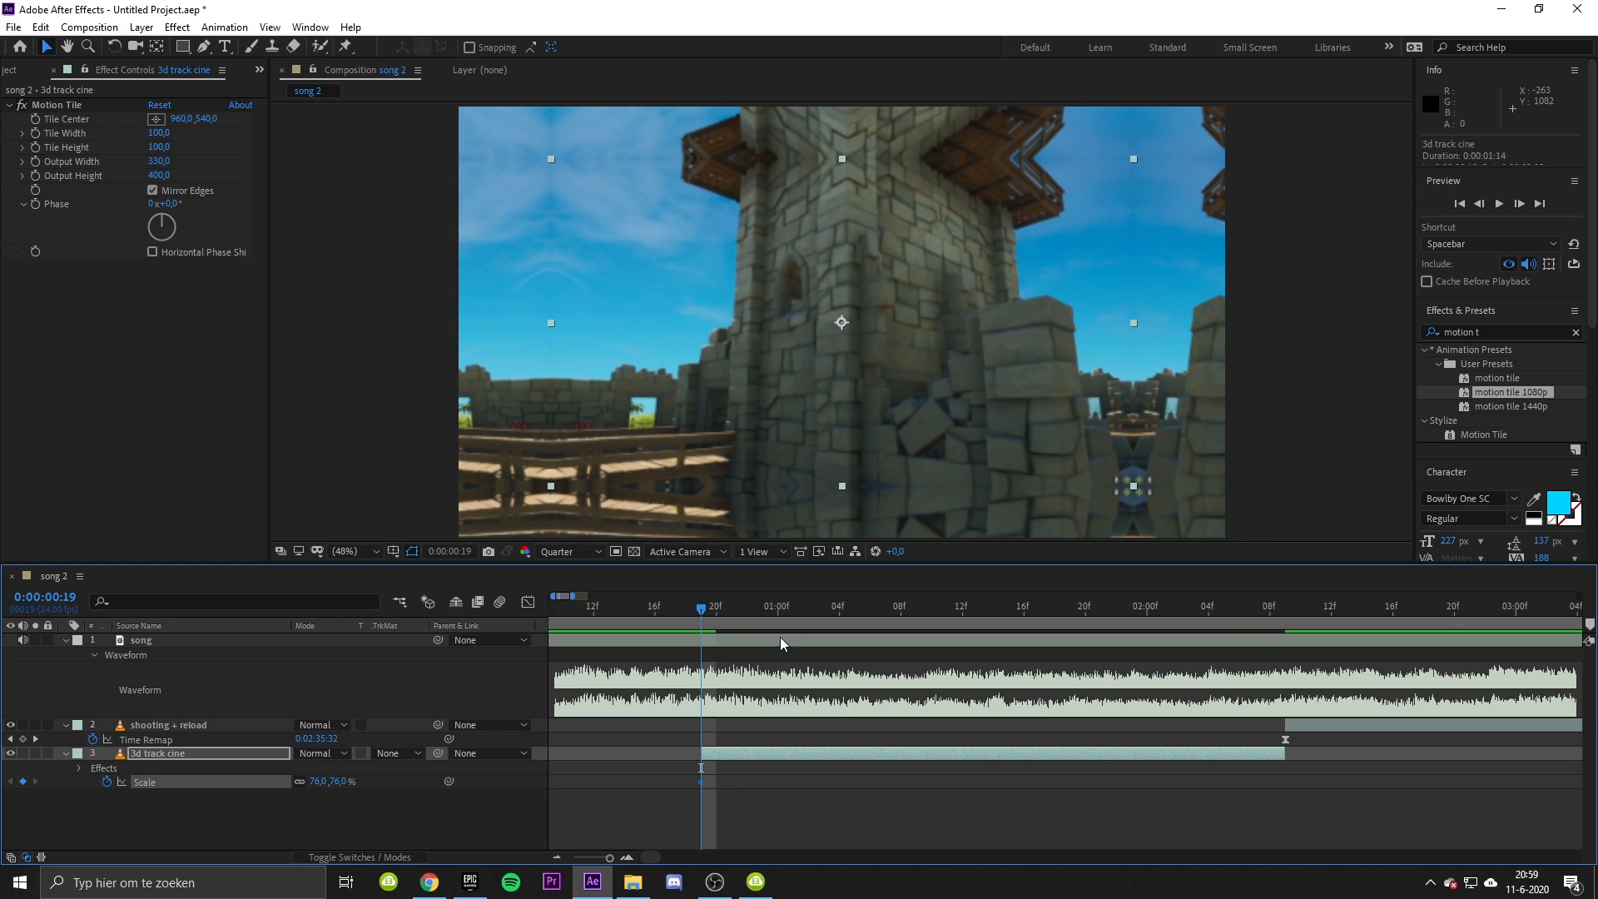
left_click_drag(987, 613, 963, 614)
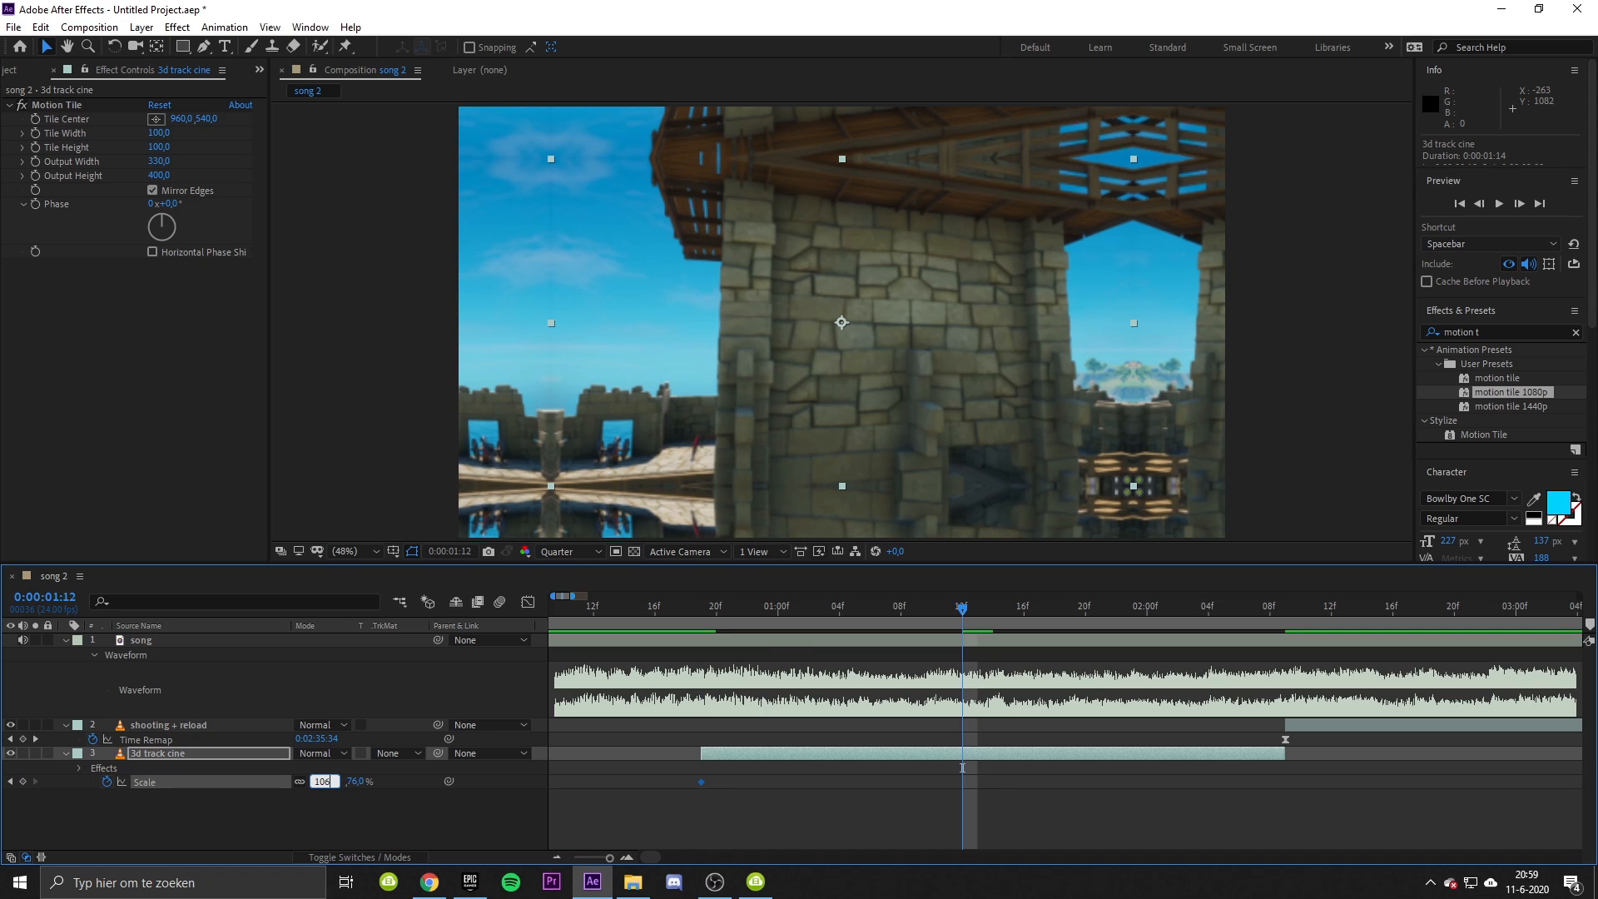
type("107")
key("Return")
Step: Add a 78% scale keyframe to the 3d track cine layer at 0:00:02:08
left_click_drag(963, 614, 1270, 614)
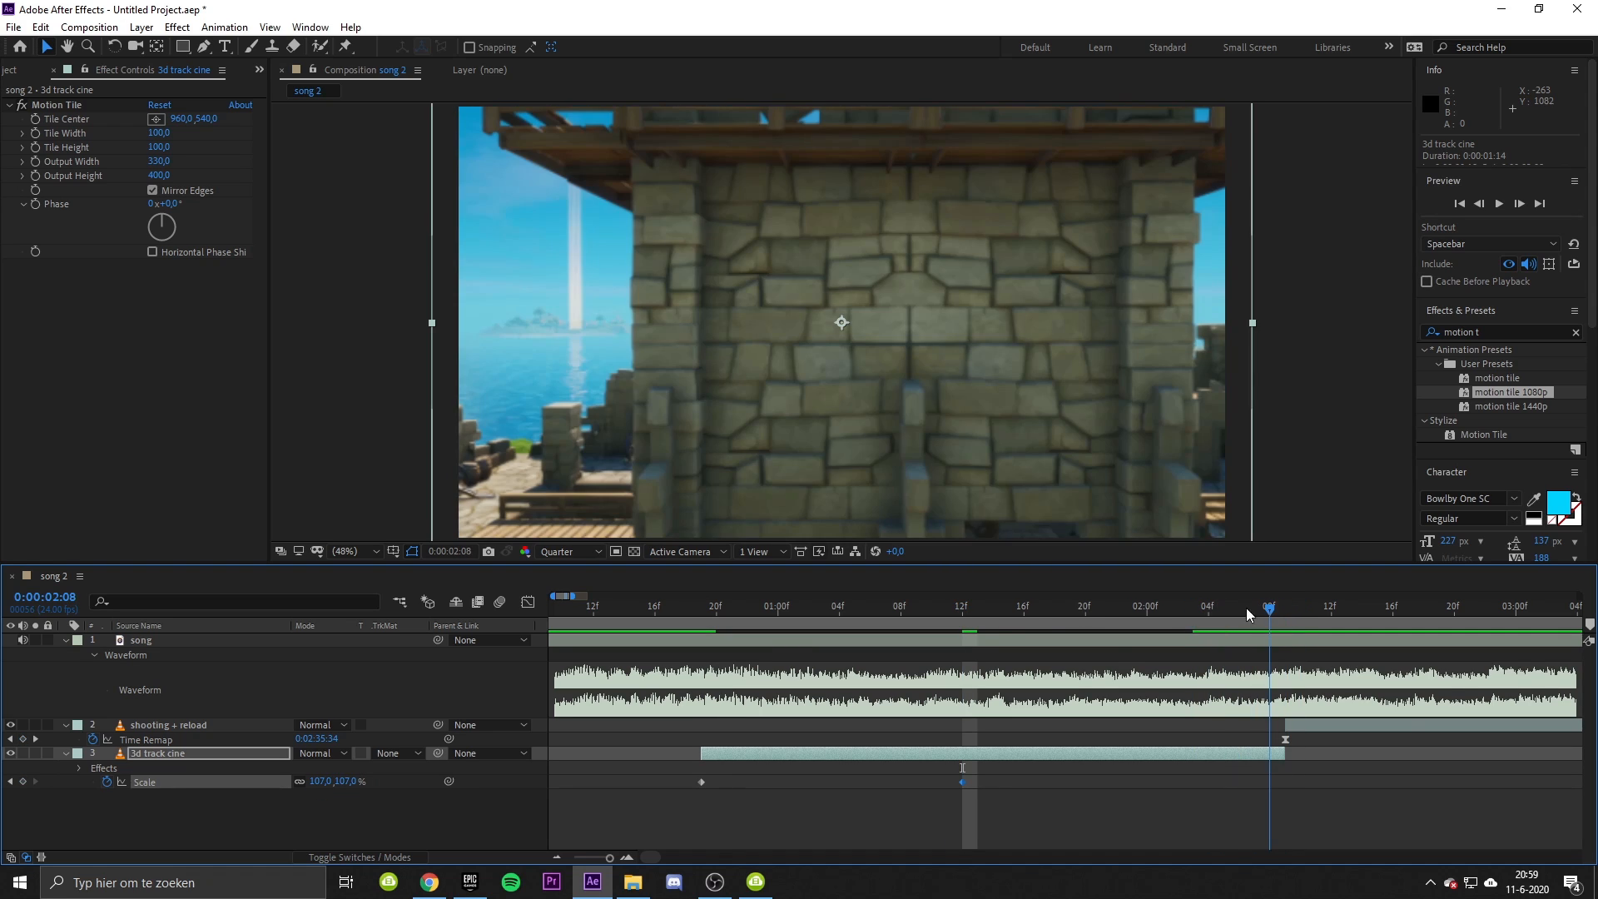
left_click_drag(320, 782, 295, 783)
left_click_drag(1288, 616, 1272, 681)
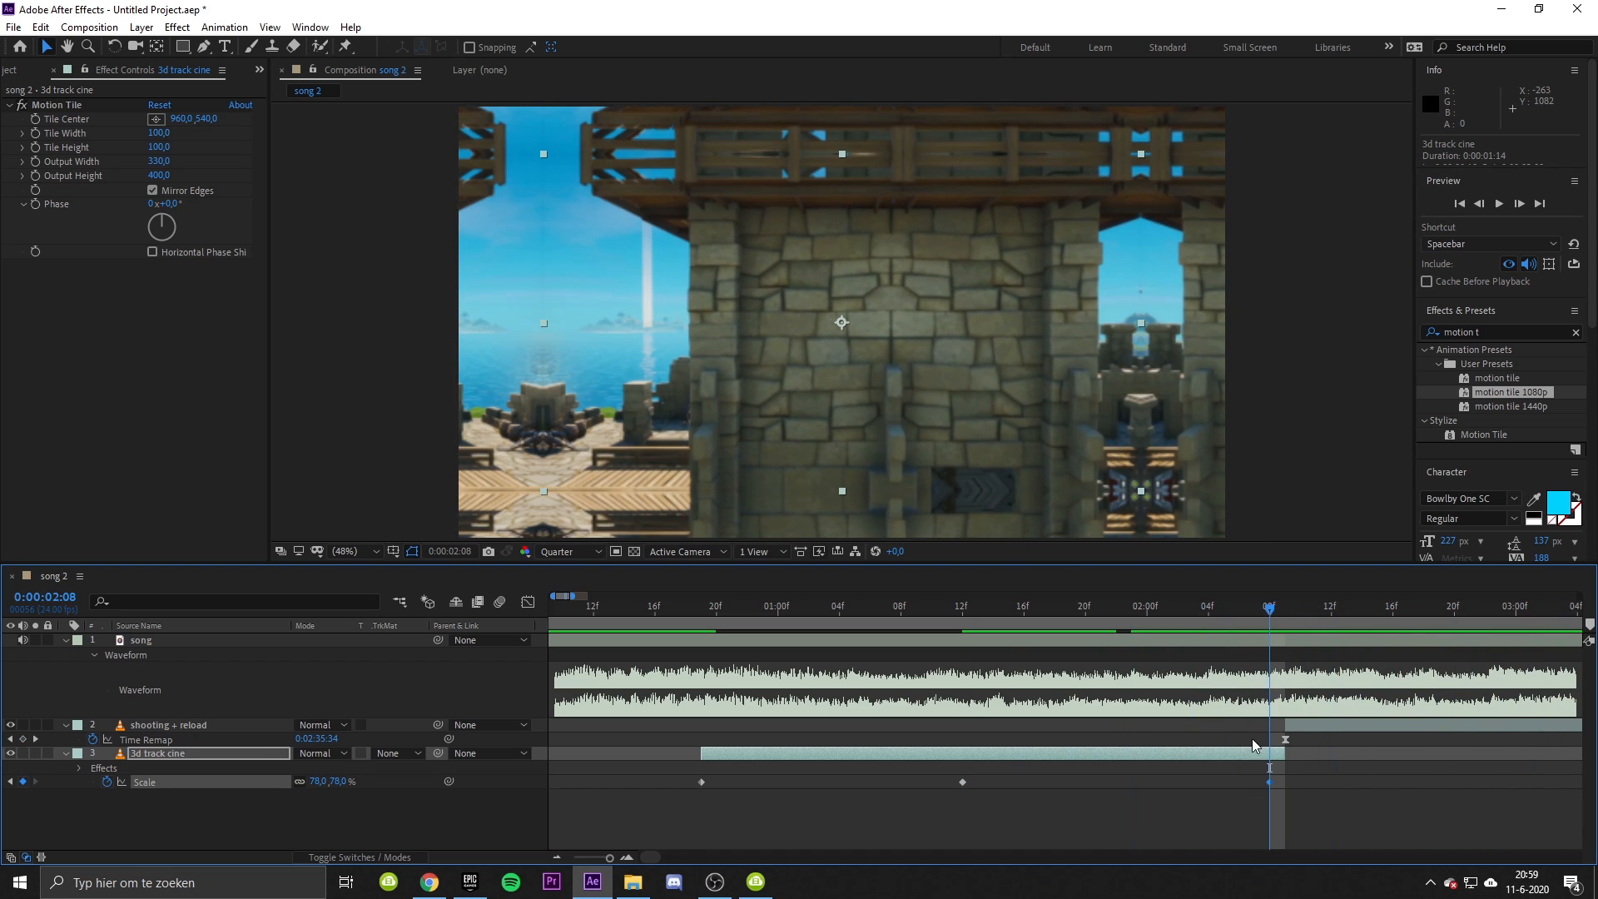
left_click_drag(1279, 618, 1272, 651)
Step: Apply Easy Ease to all three scale keyframes of the 3d track cine layer
left_click(1315, 803)
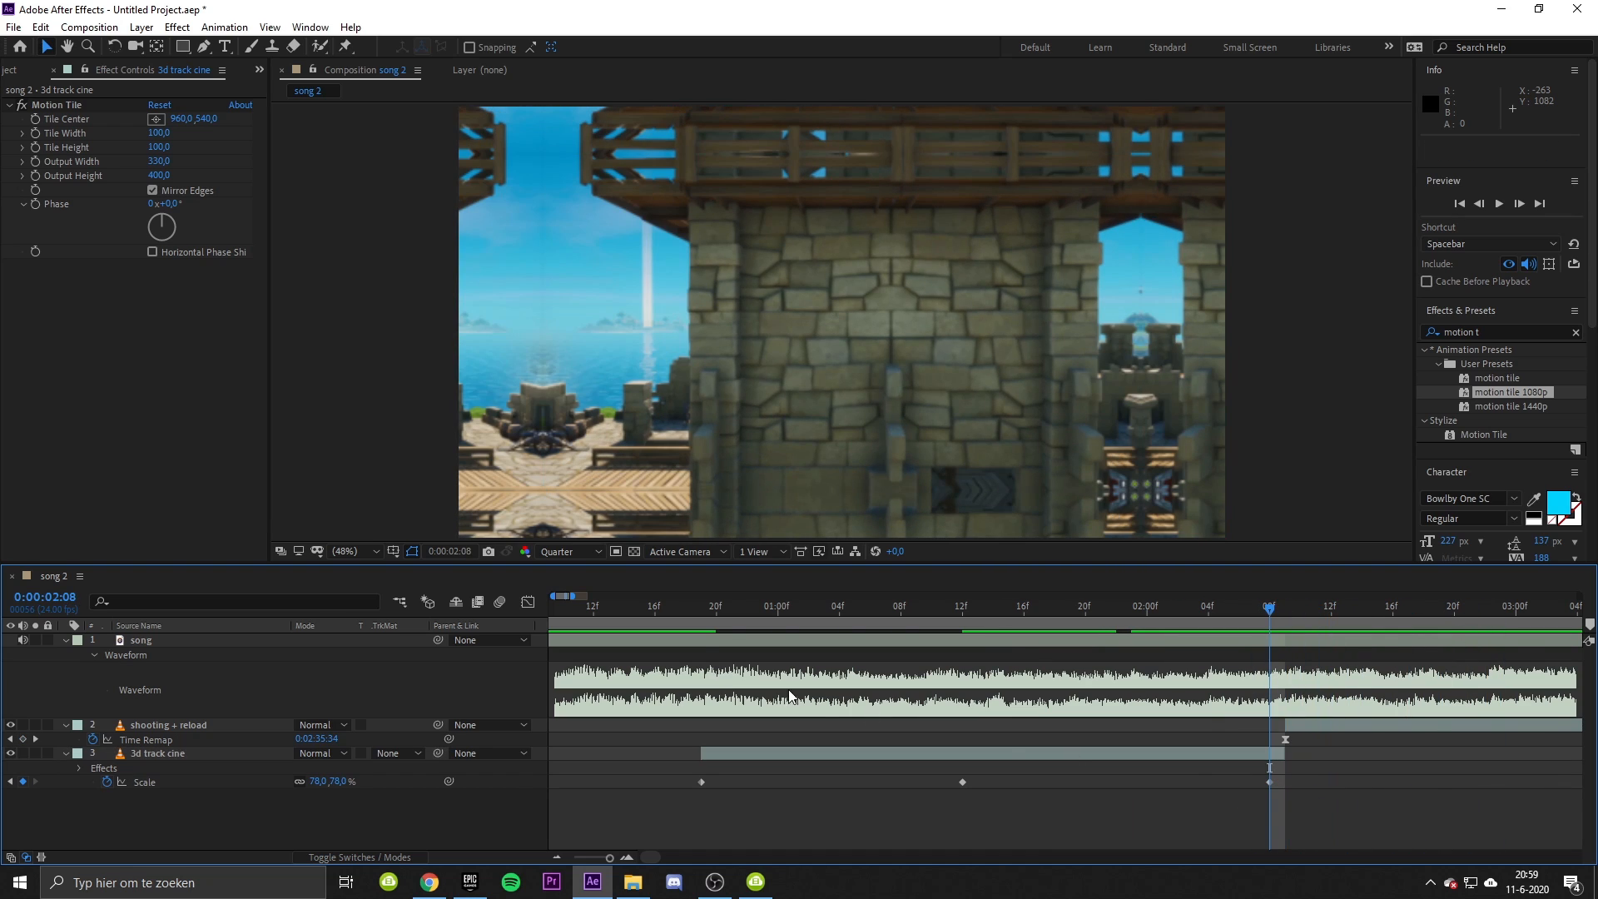
left_click(716, 606)
left_click_drag(1307, 802, 680, 779)
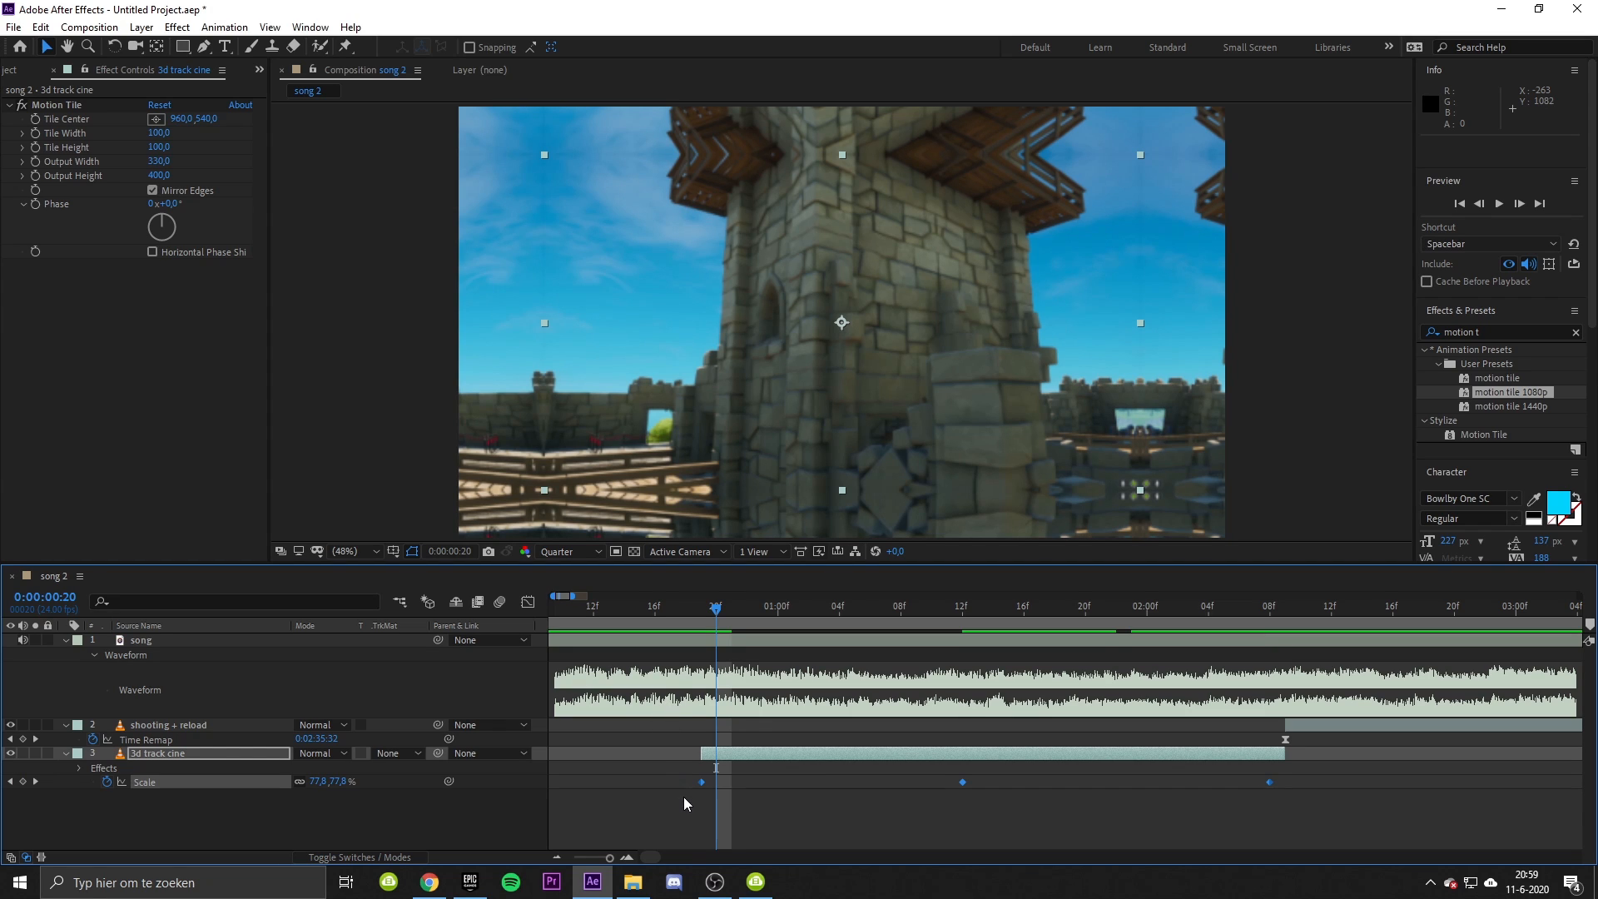
key("F9")
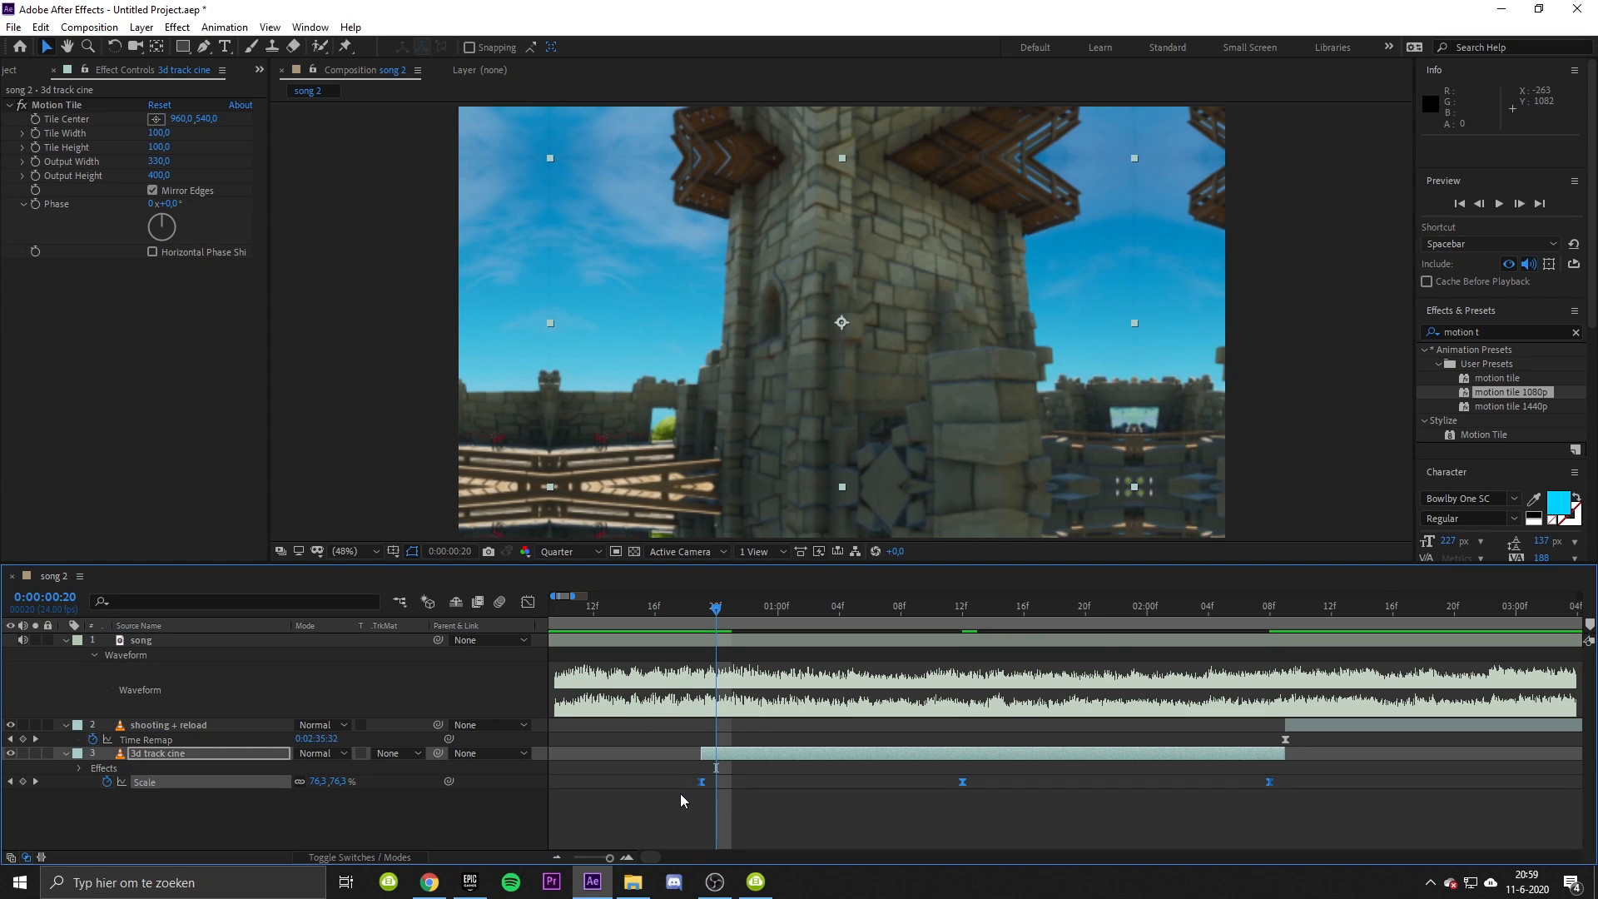
Step: Reshape the 3d track cine scale curve so it rises steeply from the first keyframe and eases into the one at 0:00:01:12
left_click(528, 602)
left_click(639, 607)
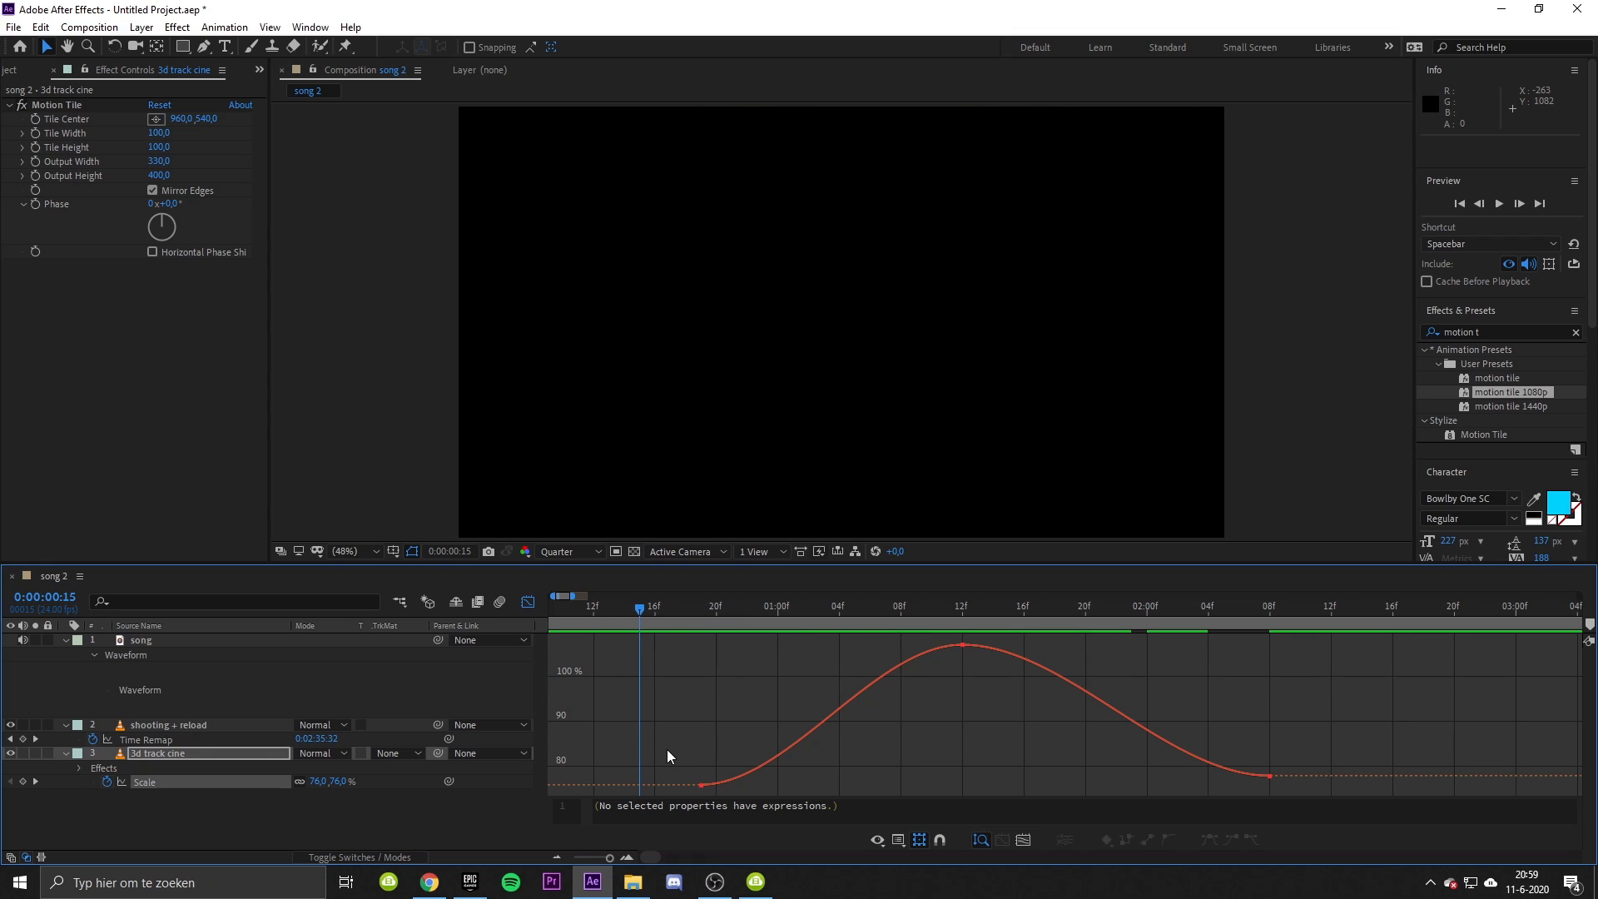
left_click(685, 620)
left_click(699, 784)
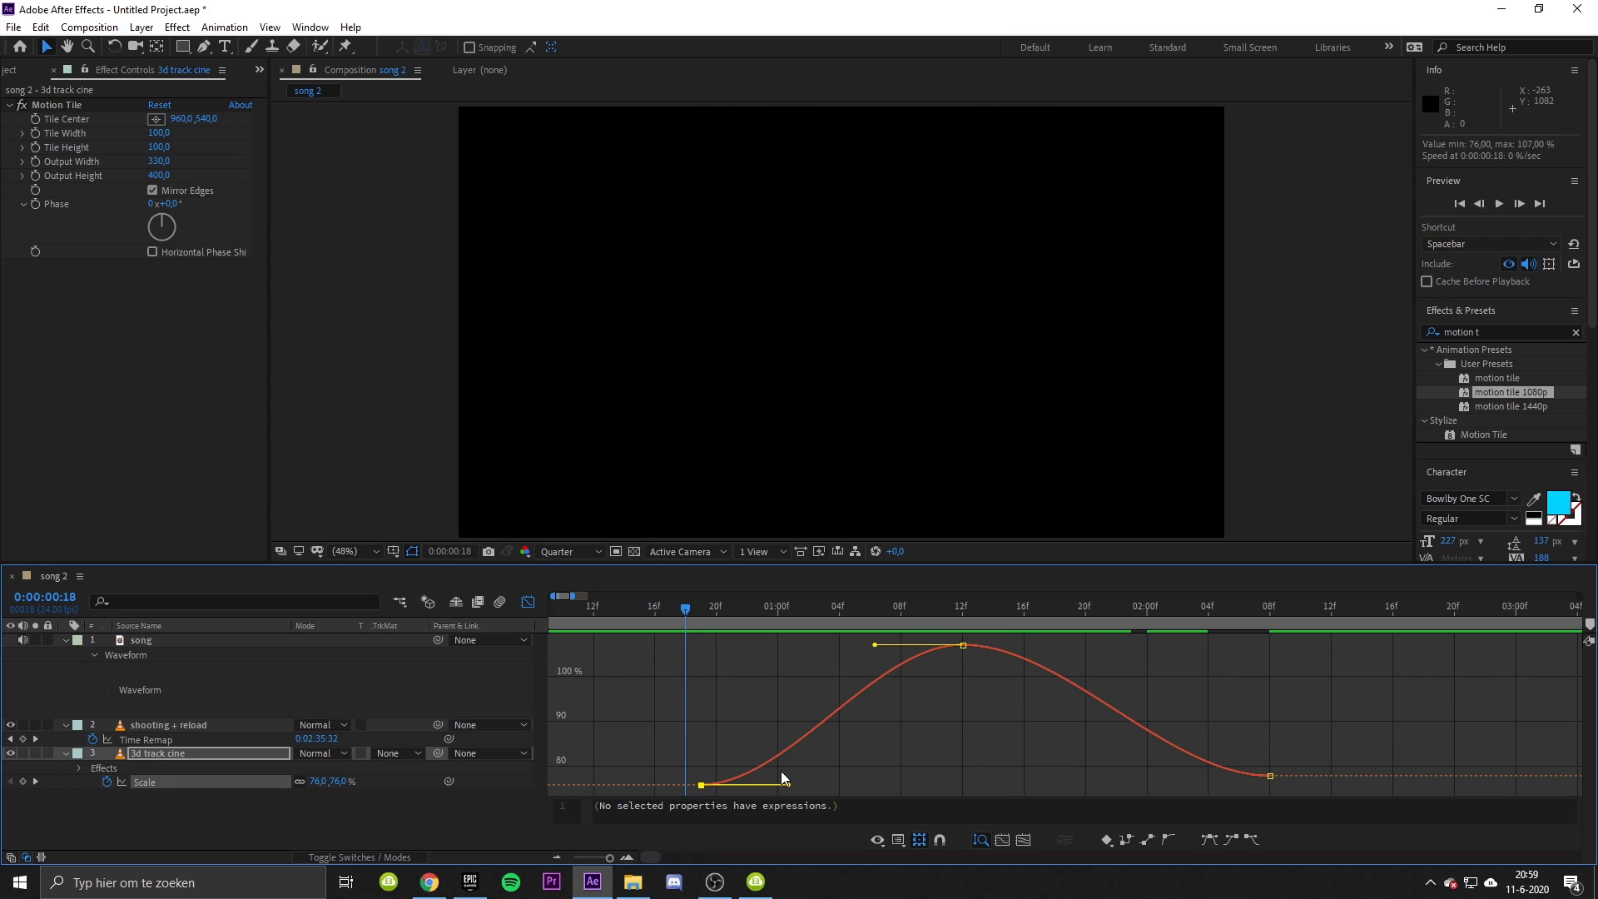
left_click_drag(784, 782, 777, 672)
left_click_drag(874, 645, 763, 653)
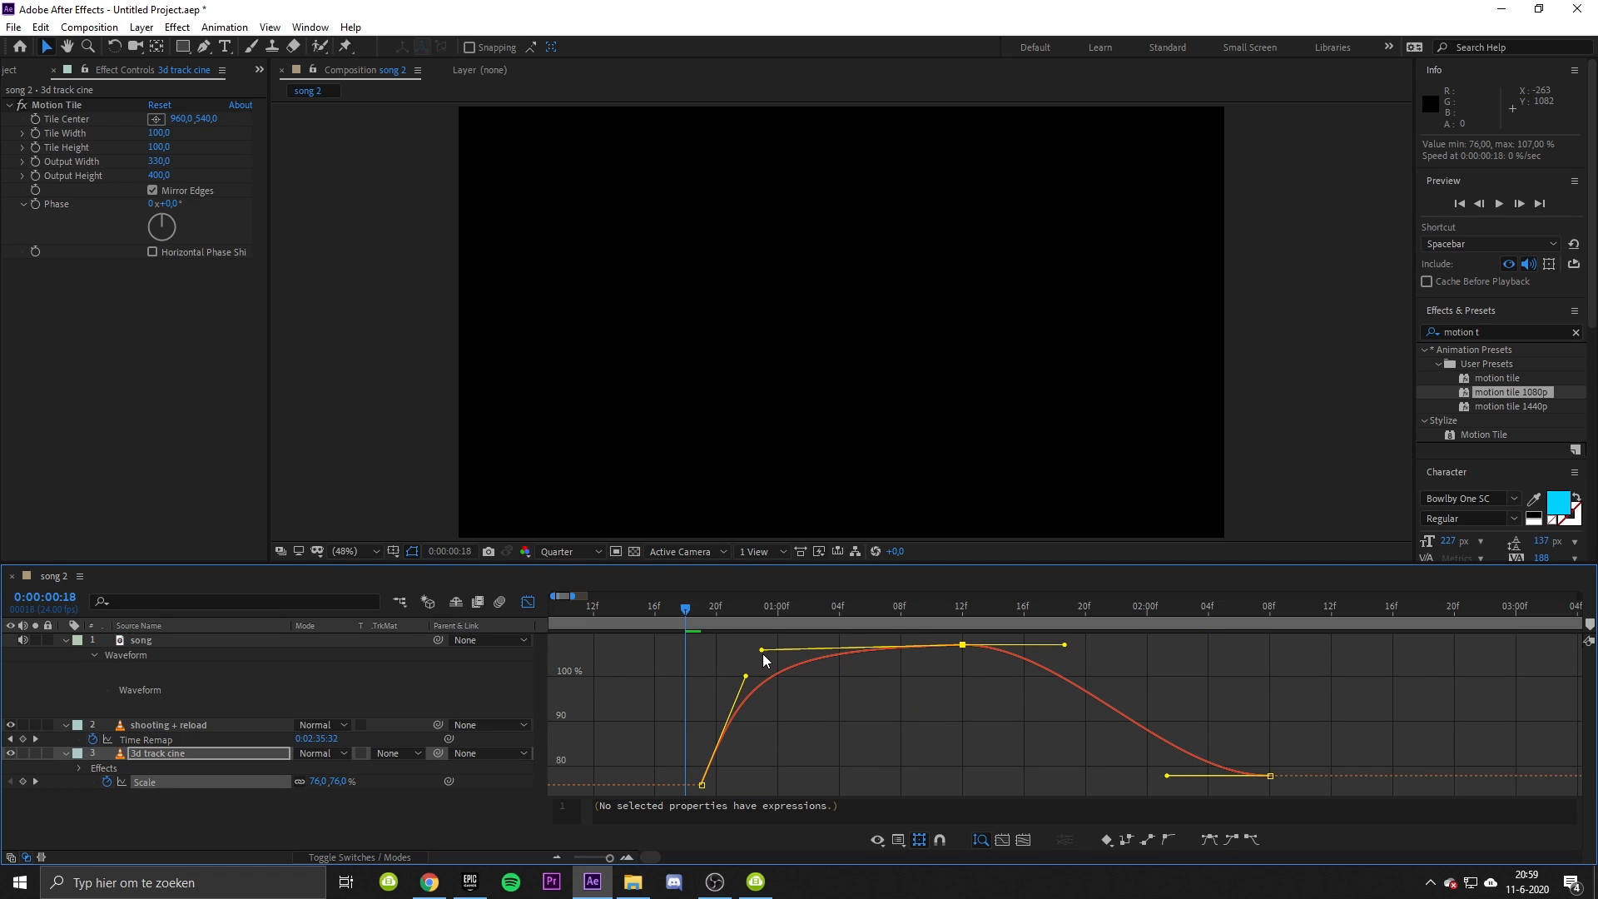
left_click_drag(676, 613, 758, 619)
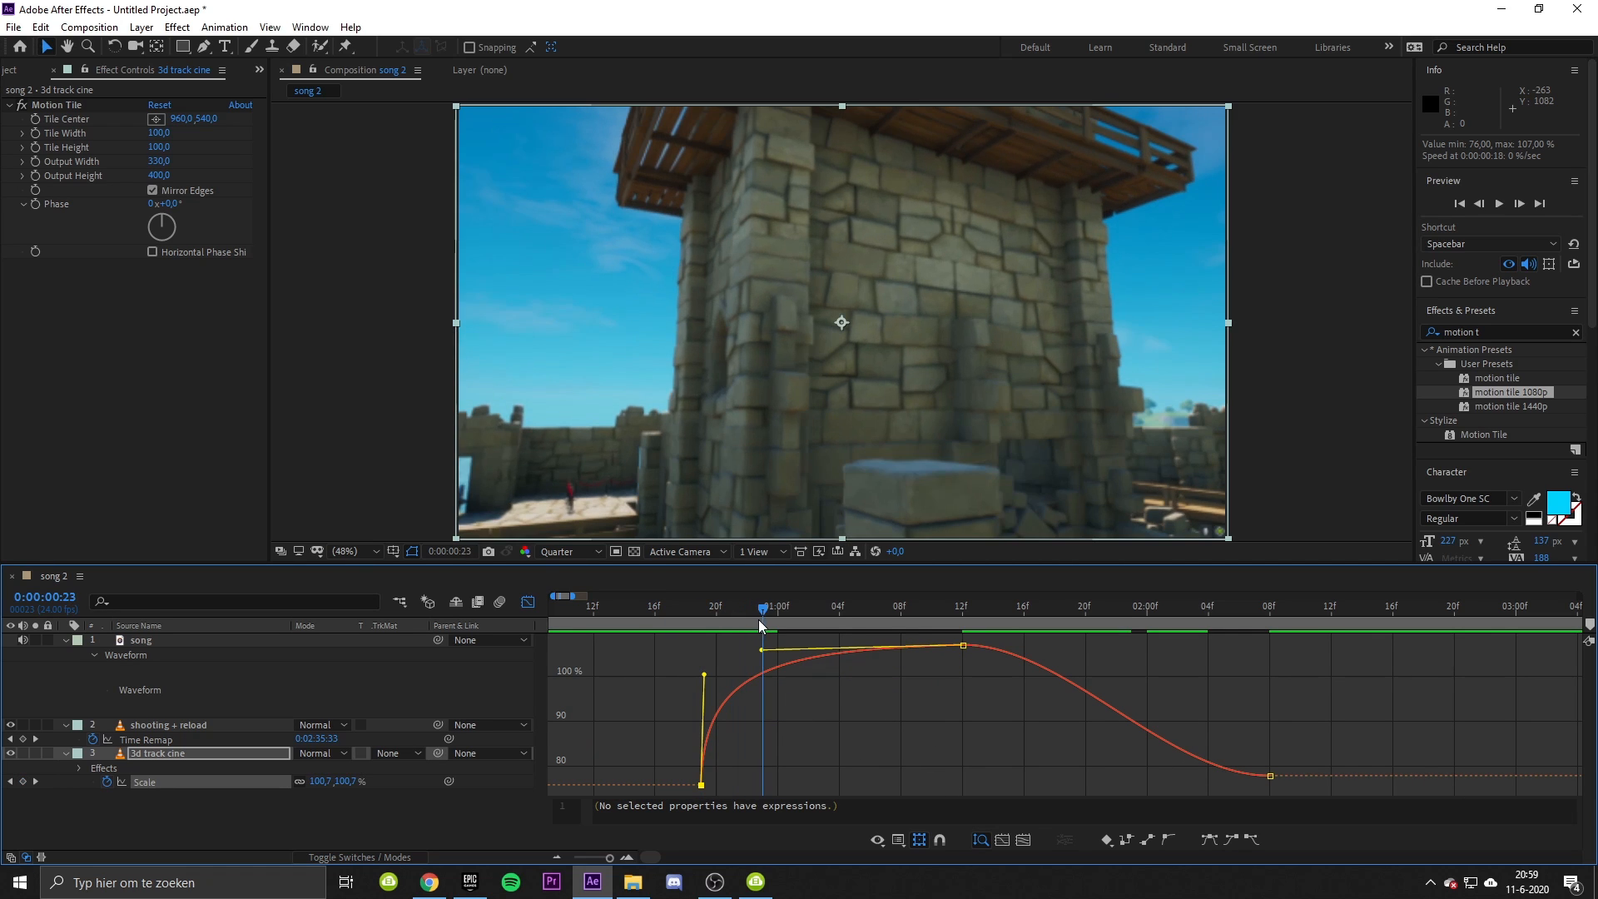
Step: Reshape the scale curve's second half so it leaves the 0:00:01:12 keyframe nearly flat and drops steeply into the last keyframe
left_click(963, 645)
left_click_drag(1065, 645, 1300, 651)
left_click_drag(1168, 775, 1260, 686)
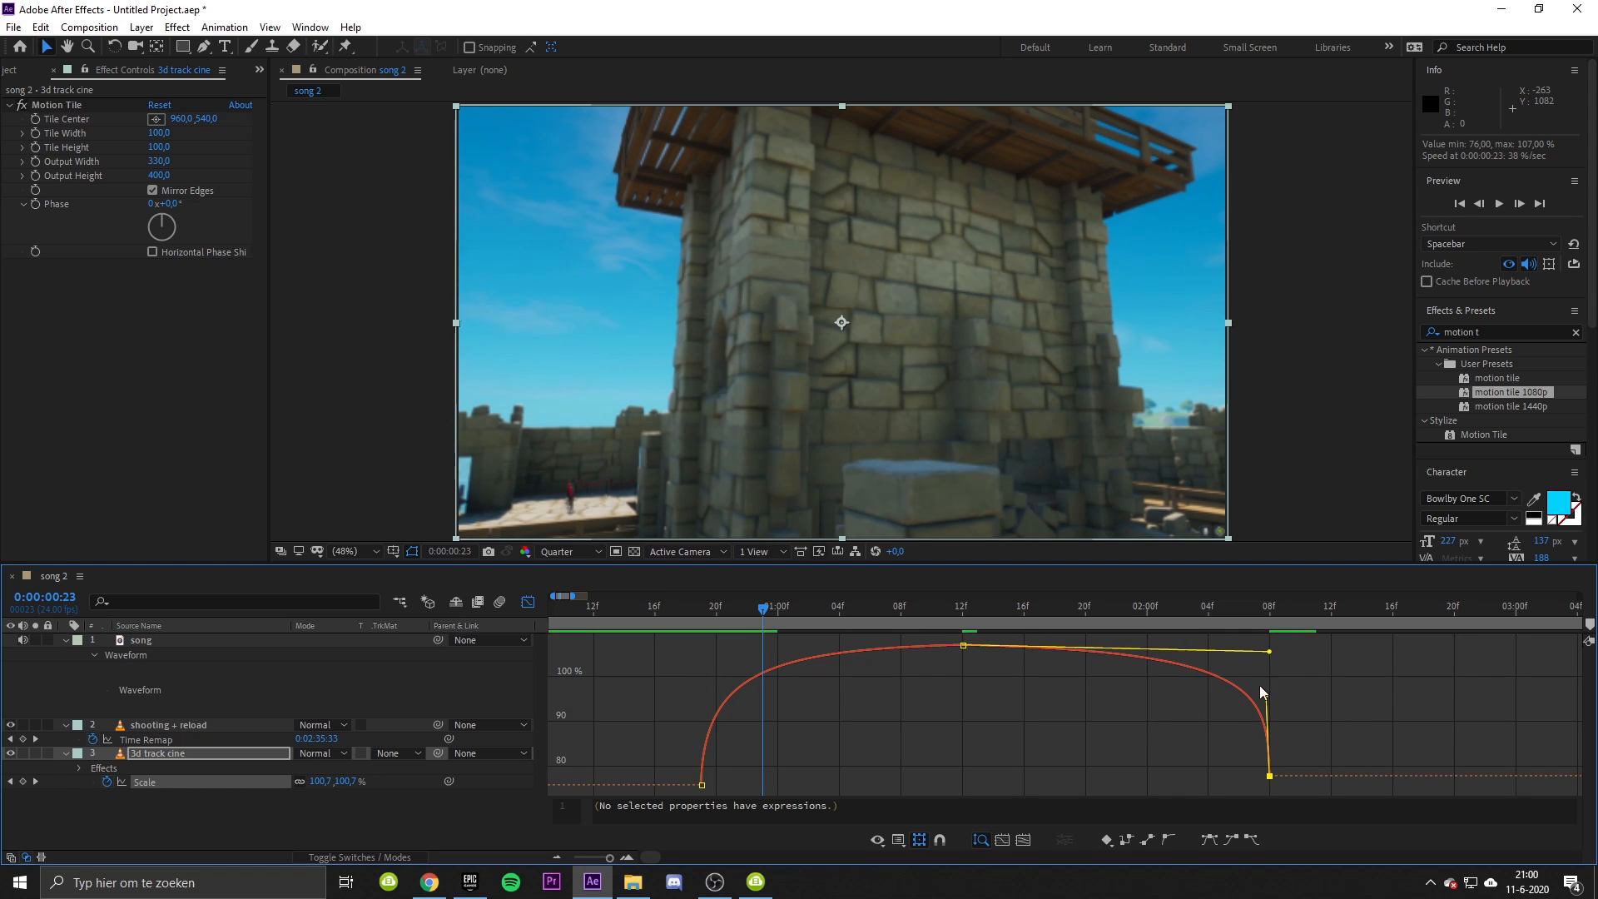
mouse_move(862, 616)
left_mouse_down()
mouse_move(982, 616)
mouse_move(885, 616)
left_mouse_up()
Step: Try a steep downward outgoing handle on the middle scale keyframe and preview from a work area starting at 0:00:00:18
left_click_drag(1270, 651, 969, 742)
left_click_drag(886, 616, 679, 629)
key("space")
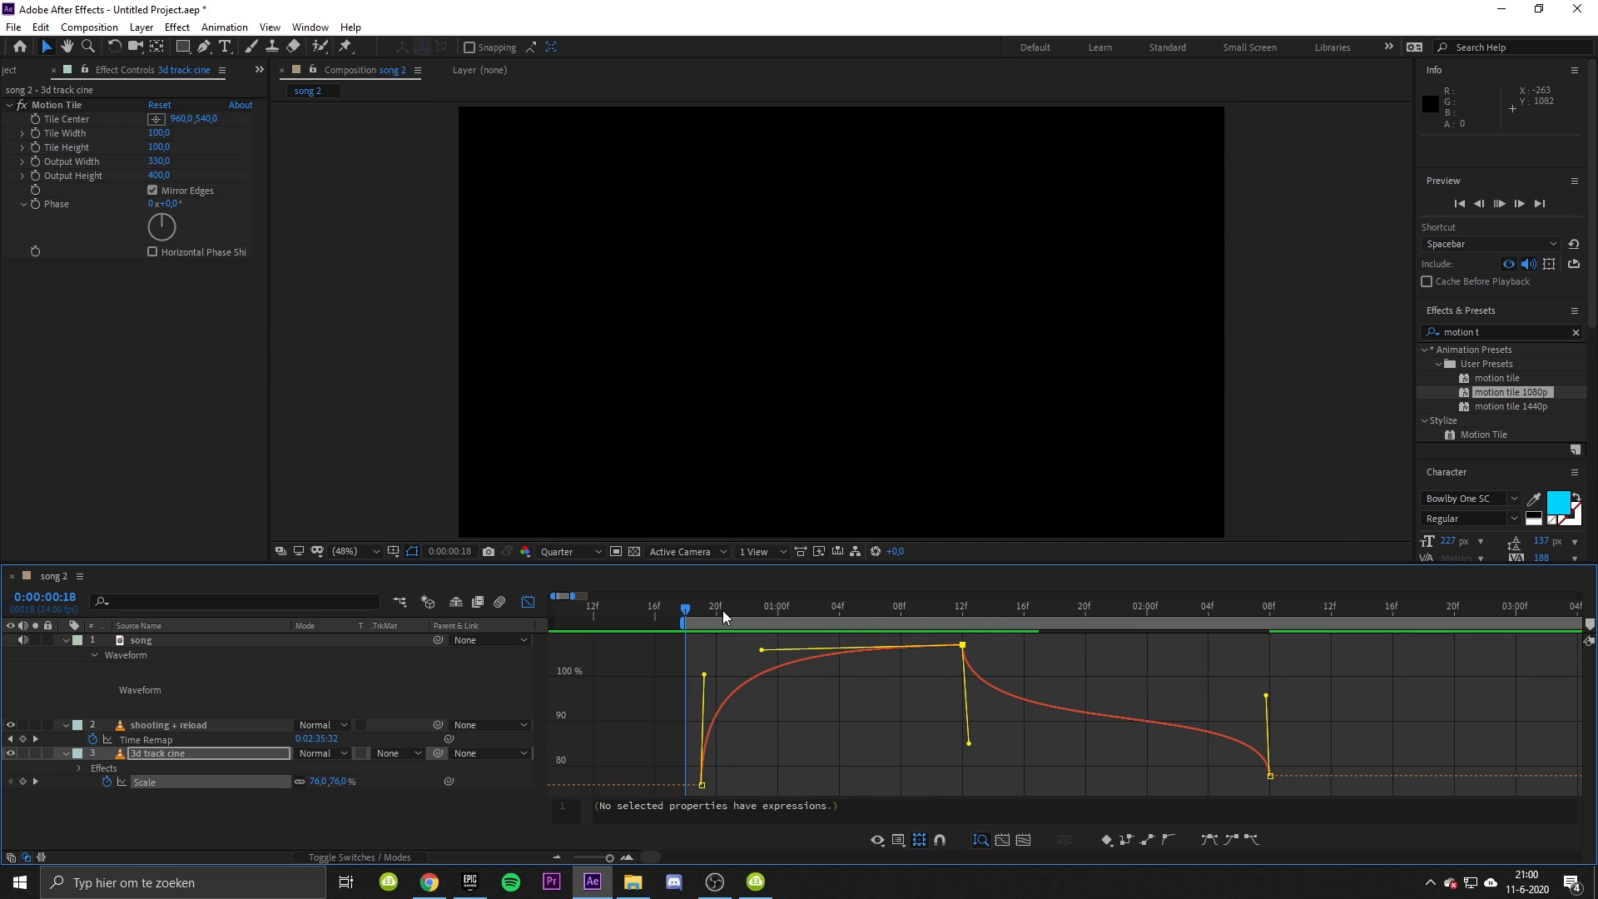
left_click(887, 611)
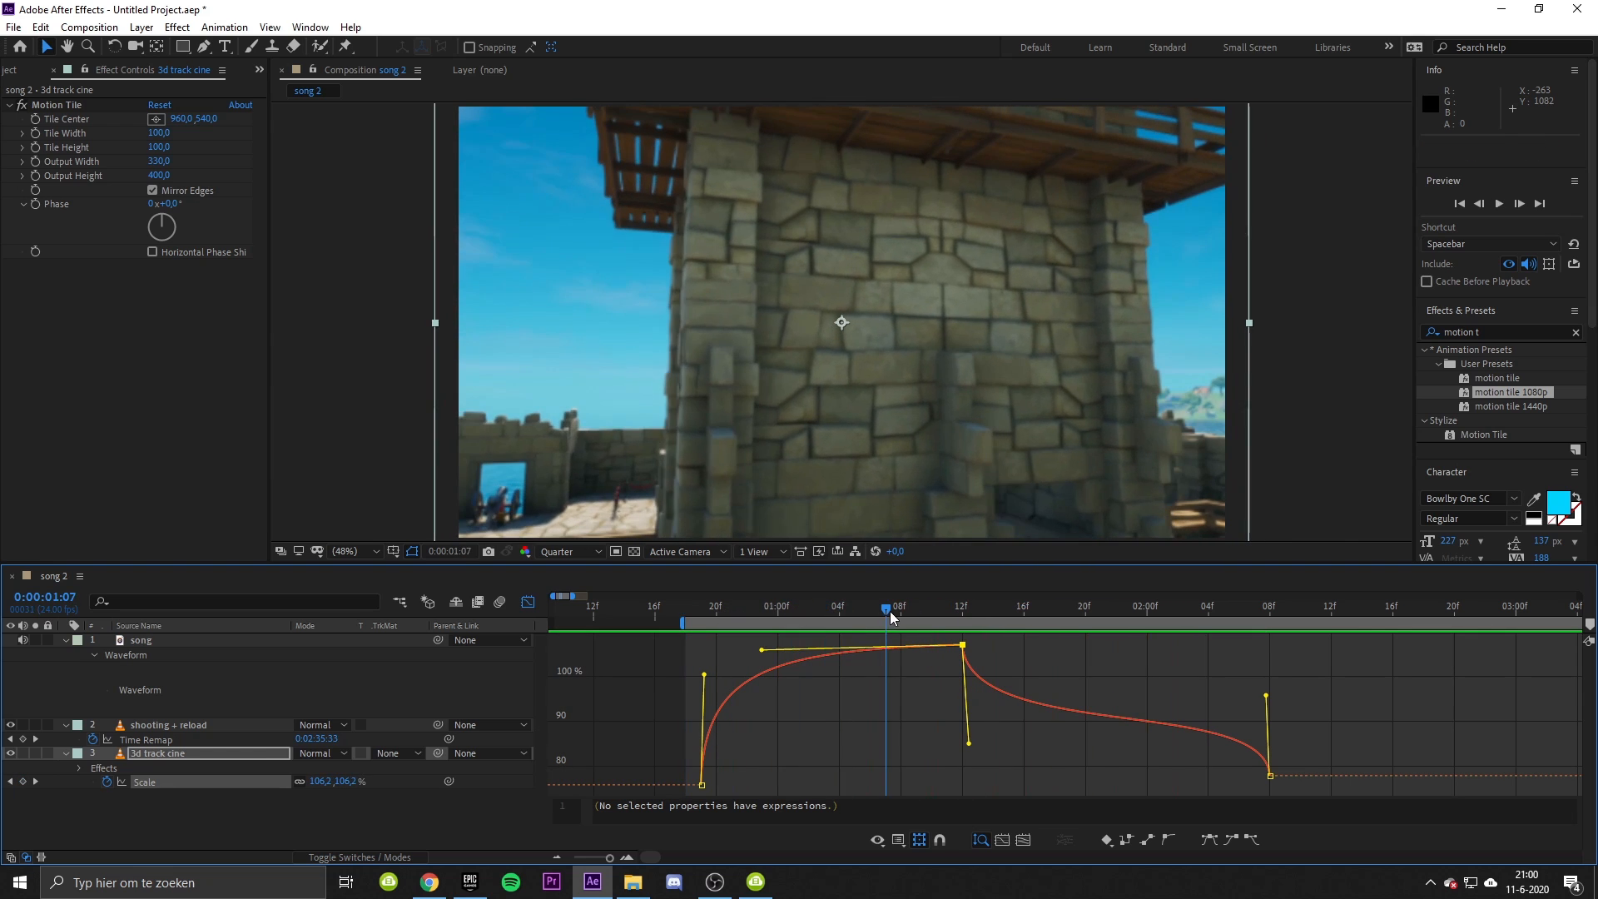
Step: Flatten the middle scale keyframe's outgoing handle, lengthen the steep handles of the first and last keyframes, and preview the motion
left_click_drag(988, 729, 1085, 654)
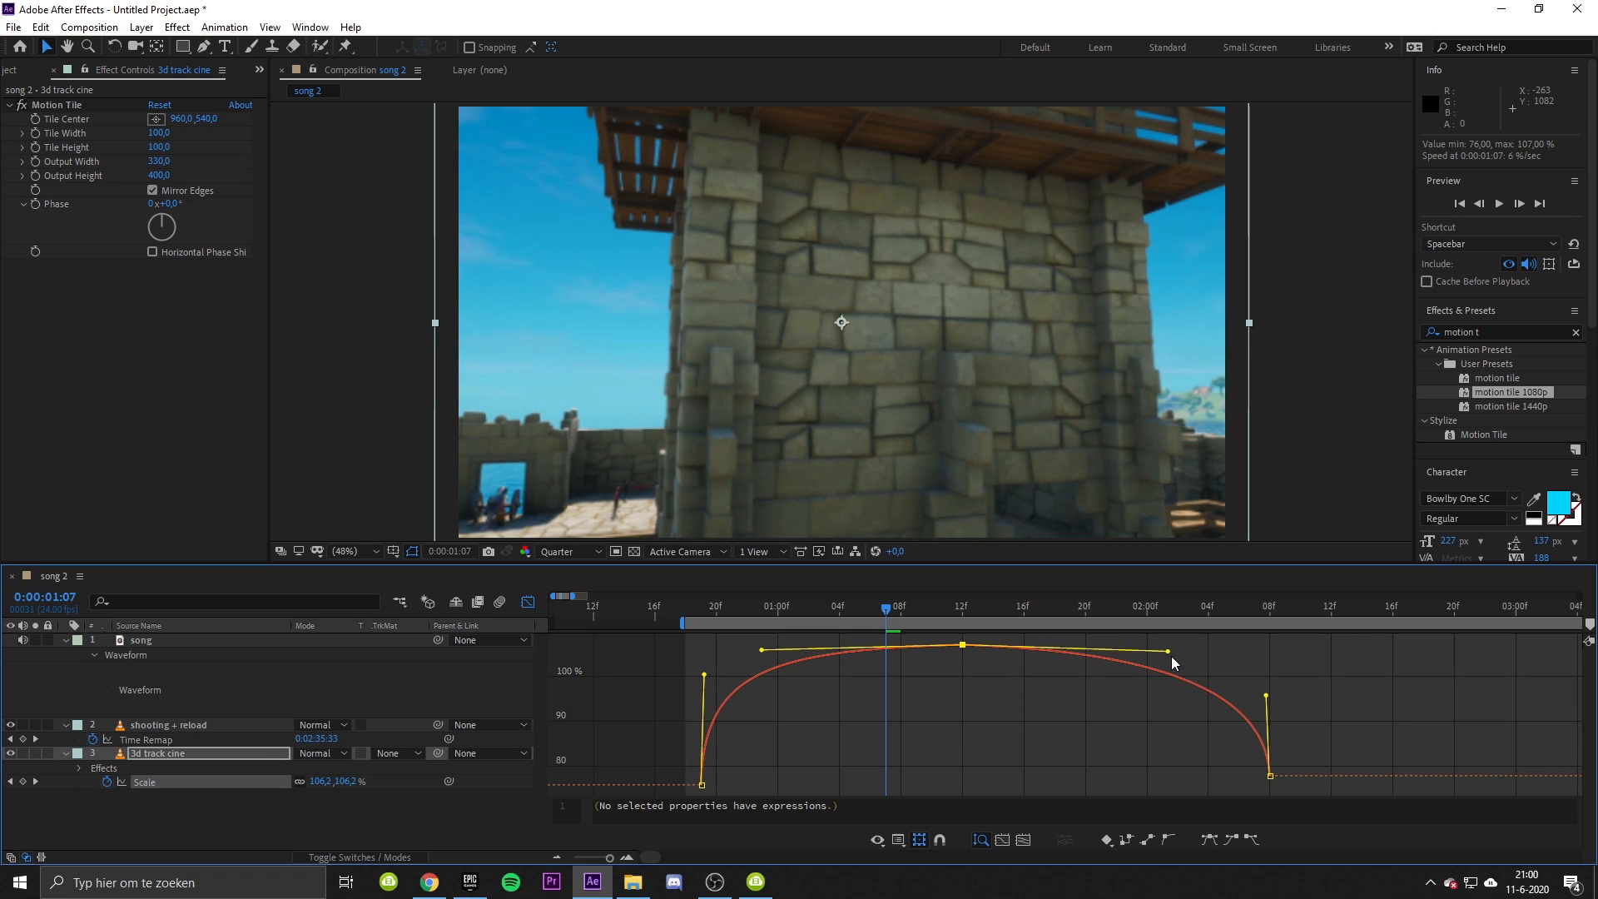
left_click_drag(1264, 695, 1297, 677)
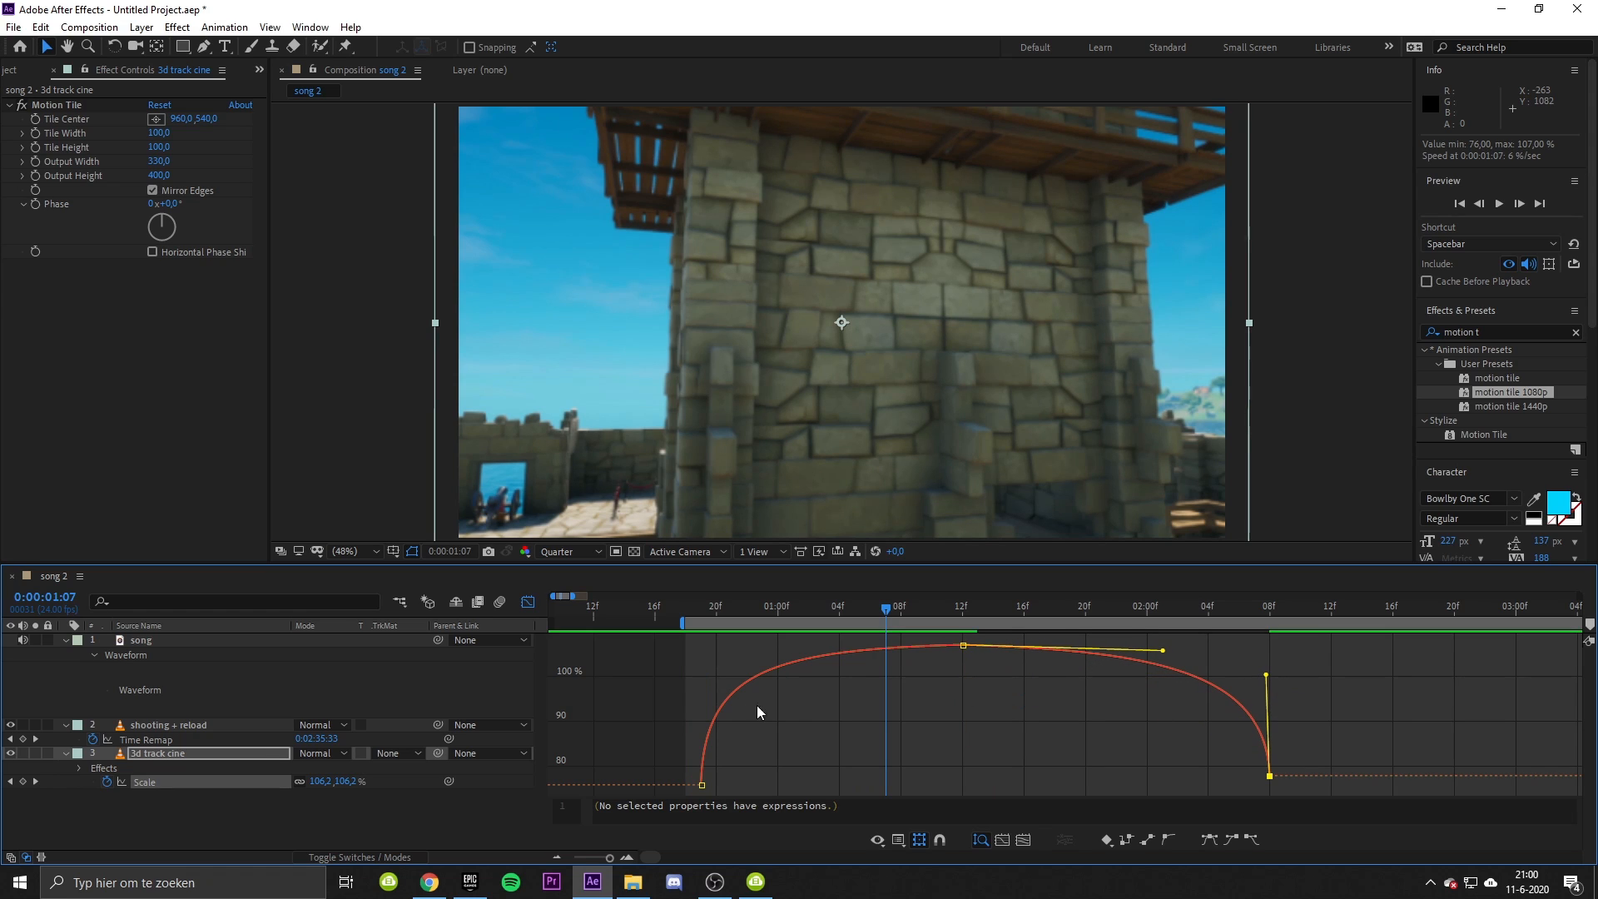
left_click(702, 785)
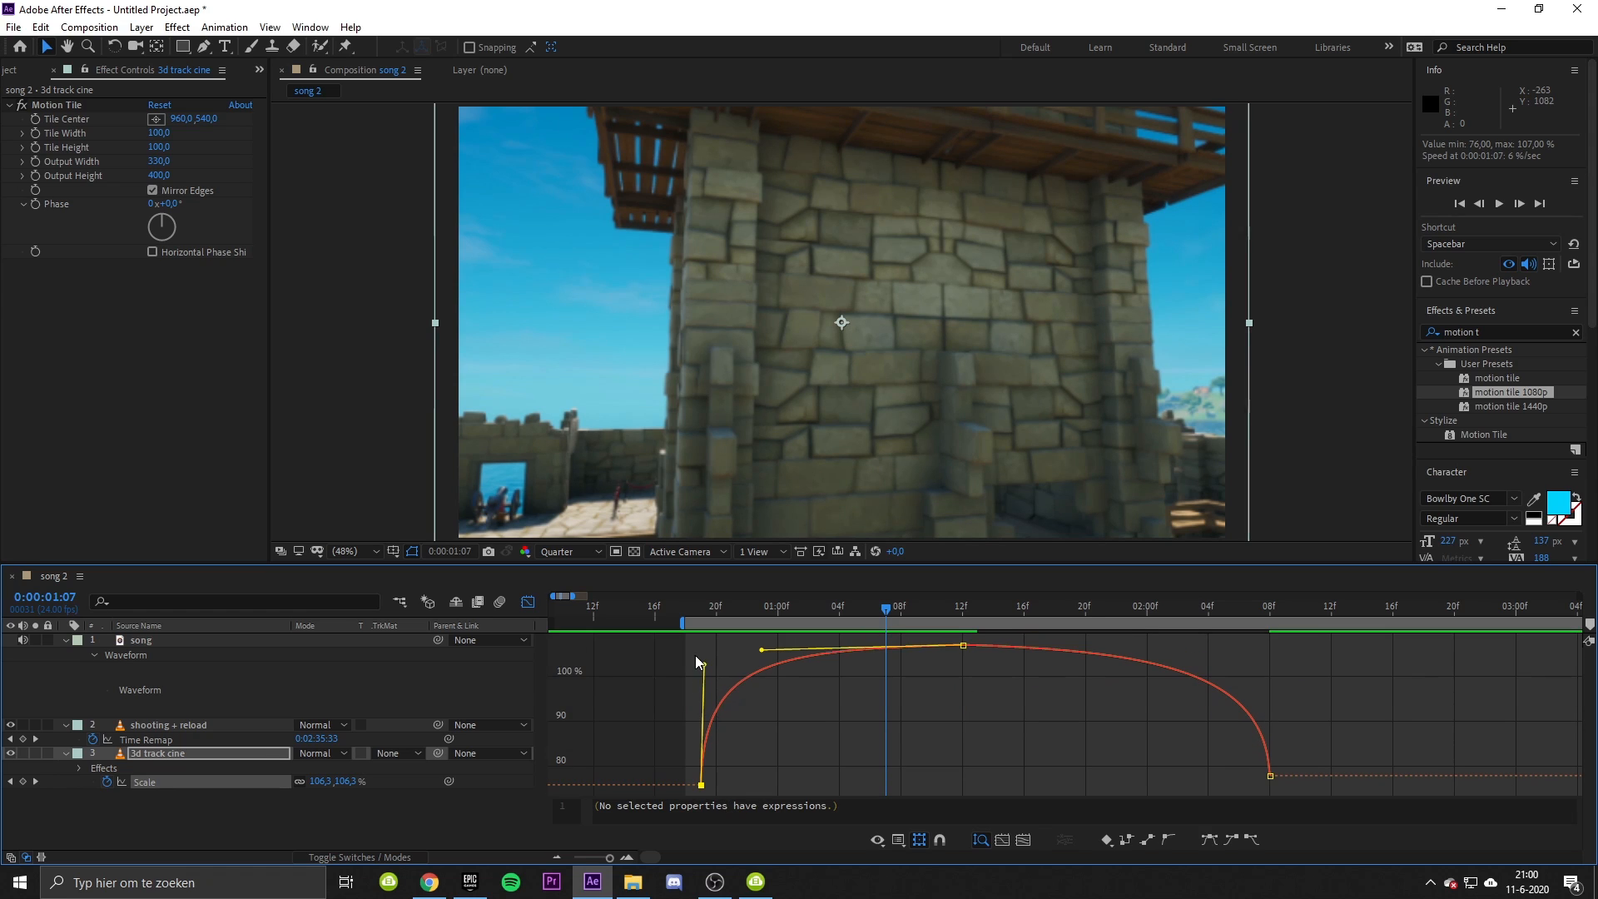
key("space")
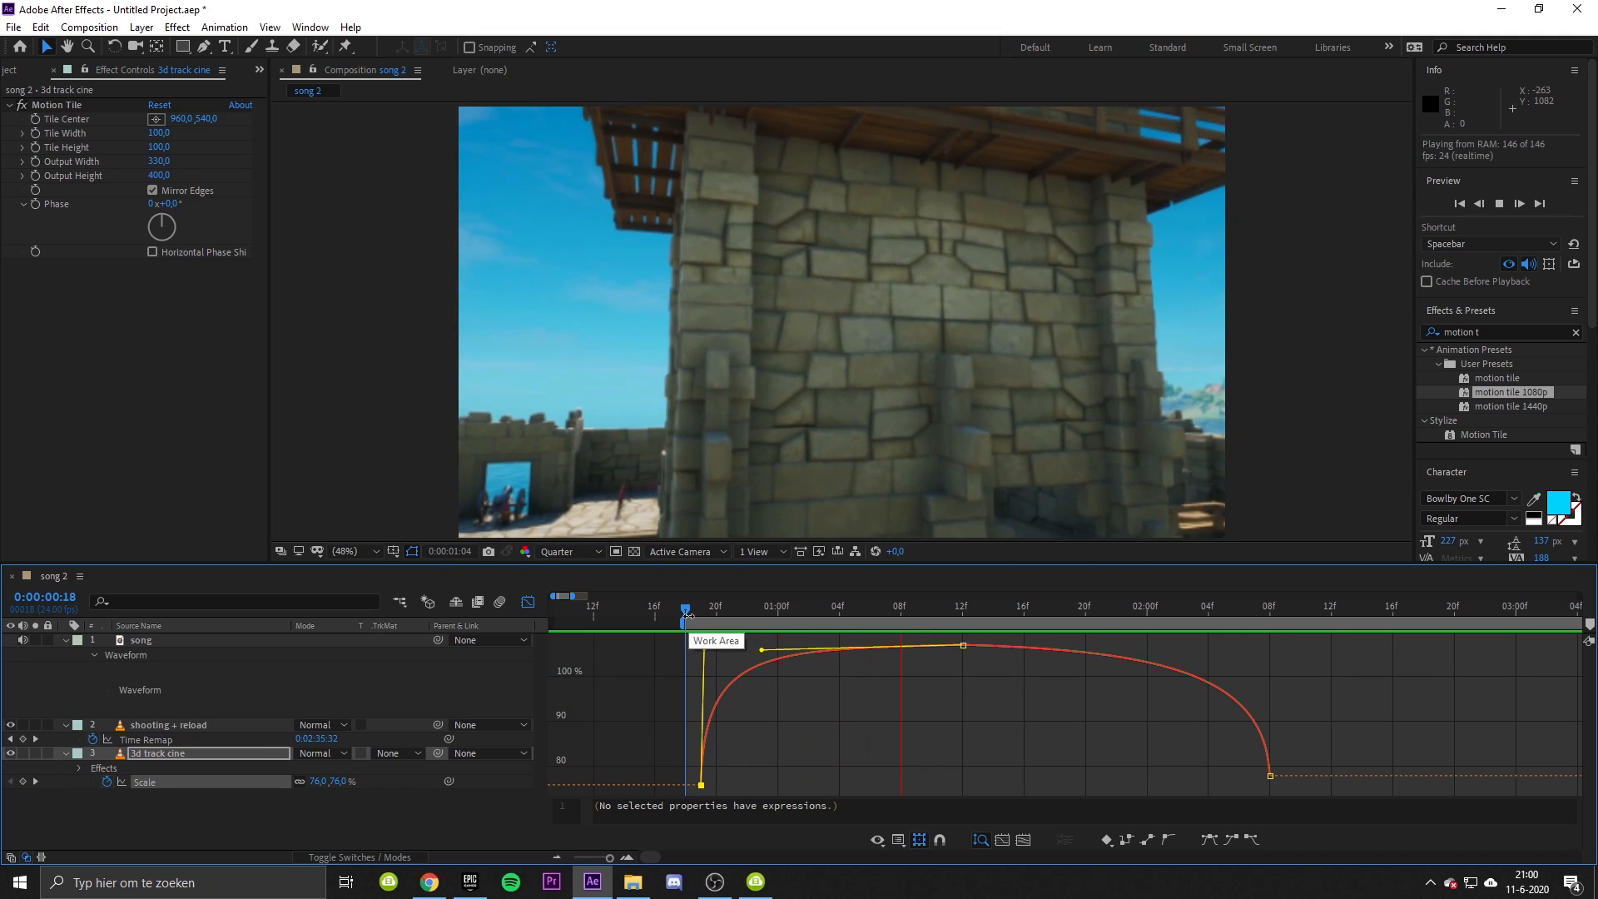
left_click(731, 608)
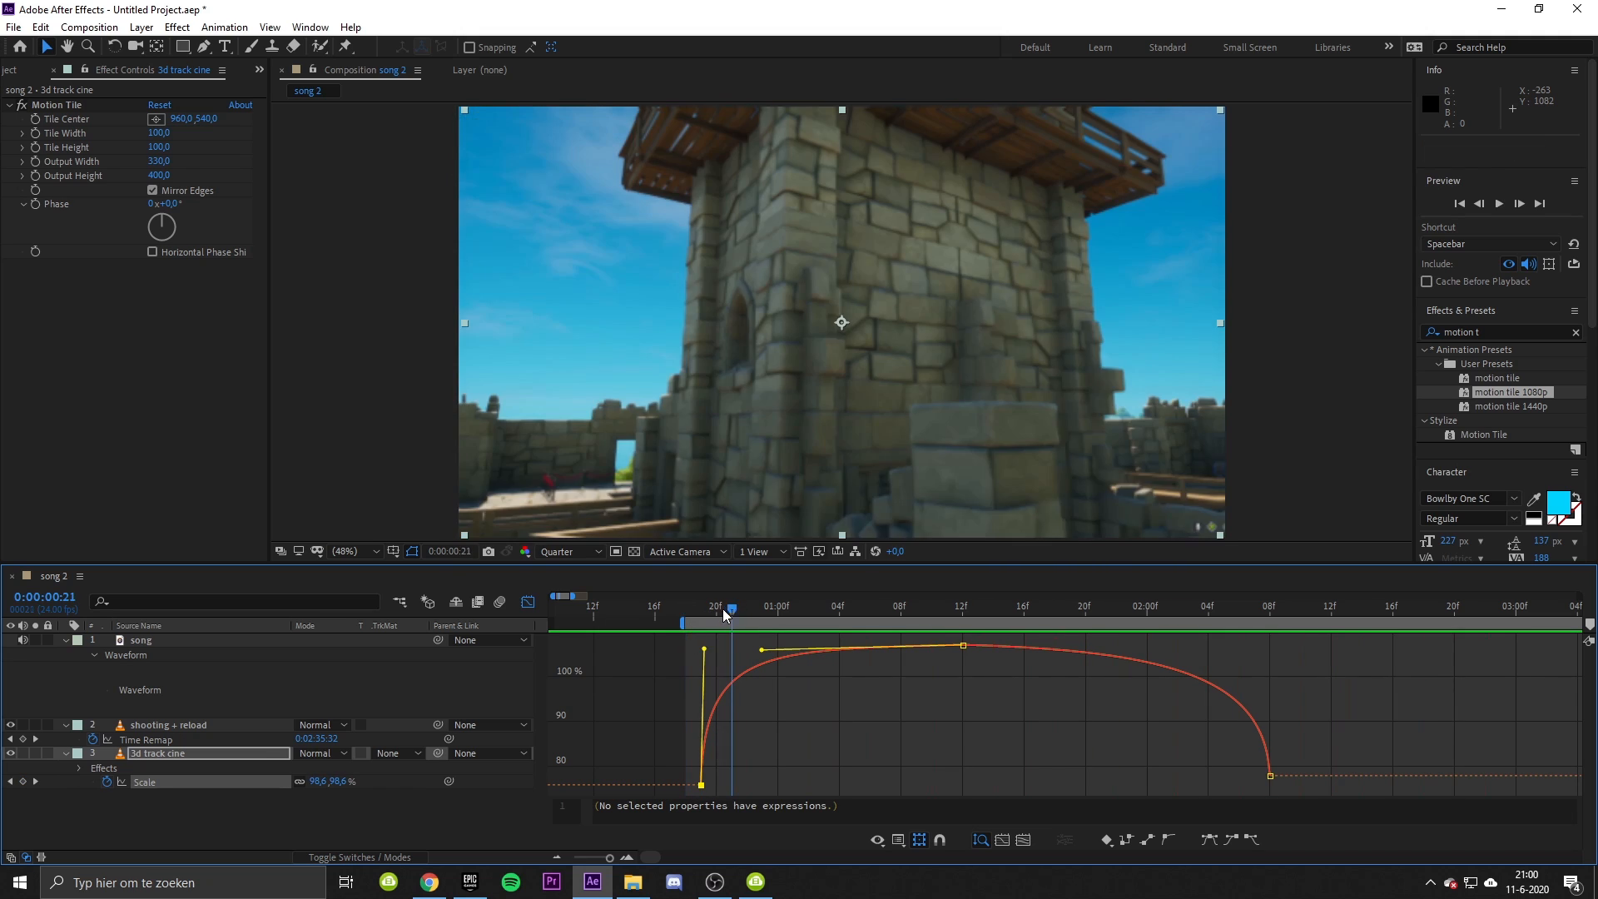
left_click(716, 610)
Step: Extend the work area's start back to 0:00:00:00 and preview the composition
left_click_drag(681, 633, 603, 608)
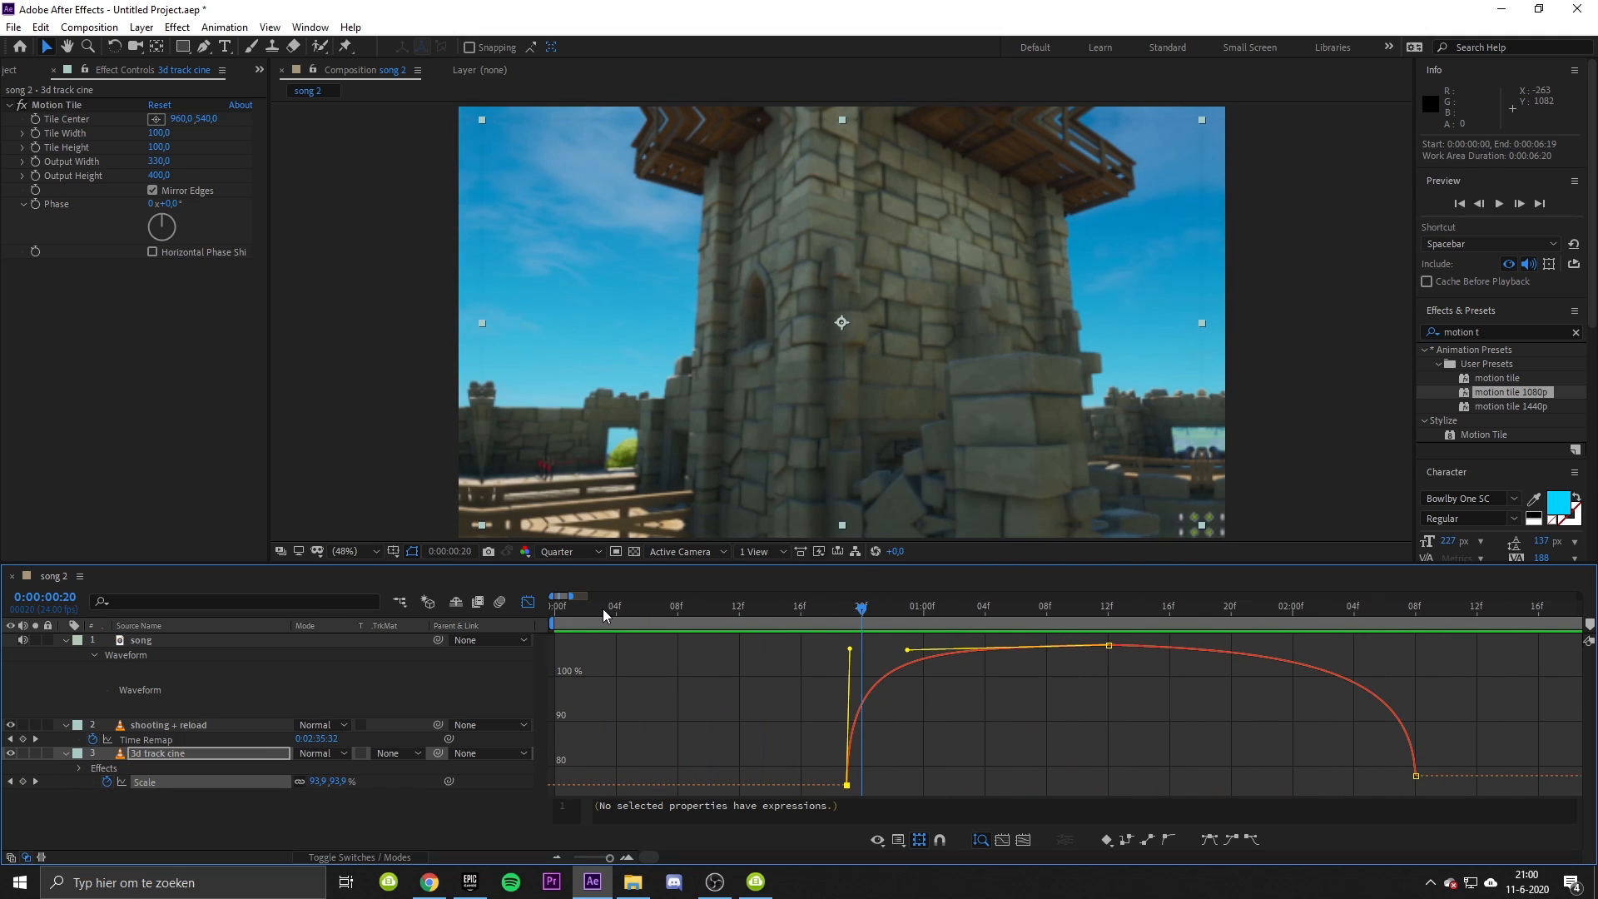
key("space")
key("space")
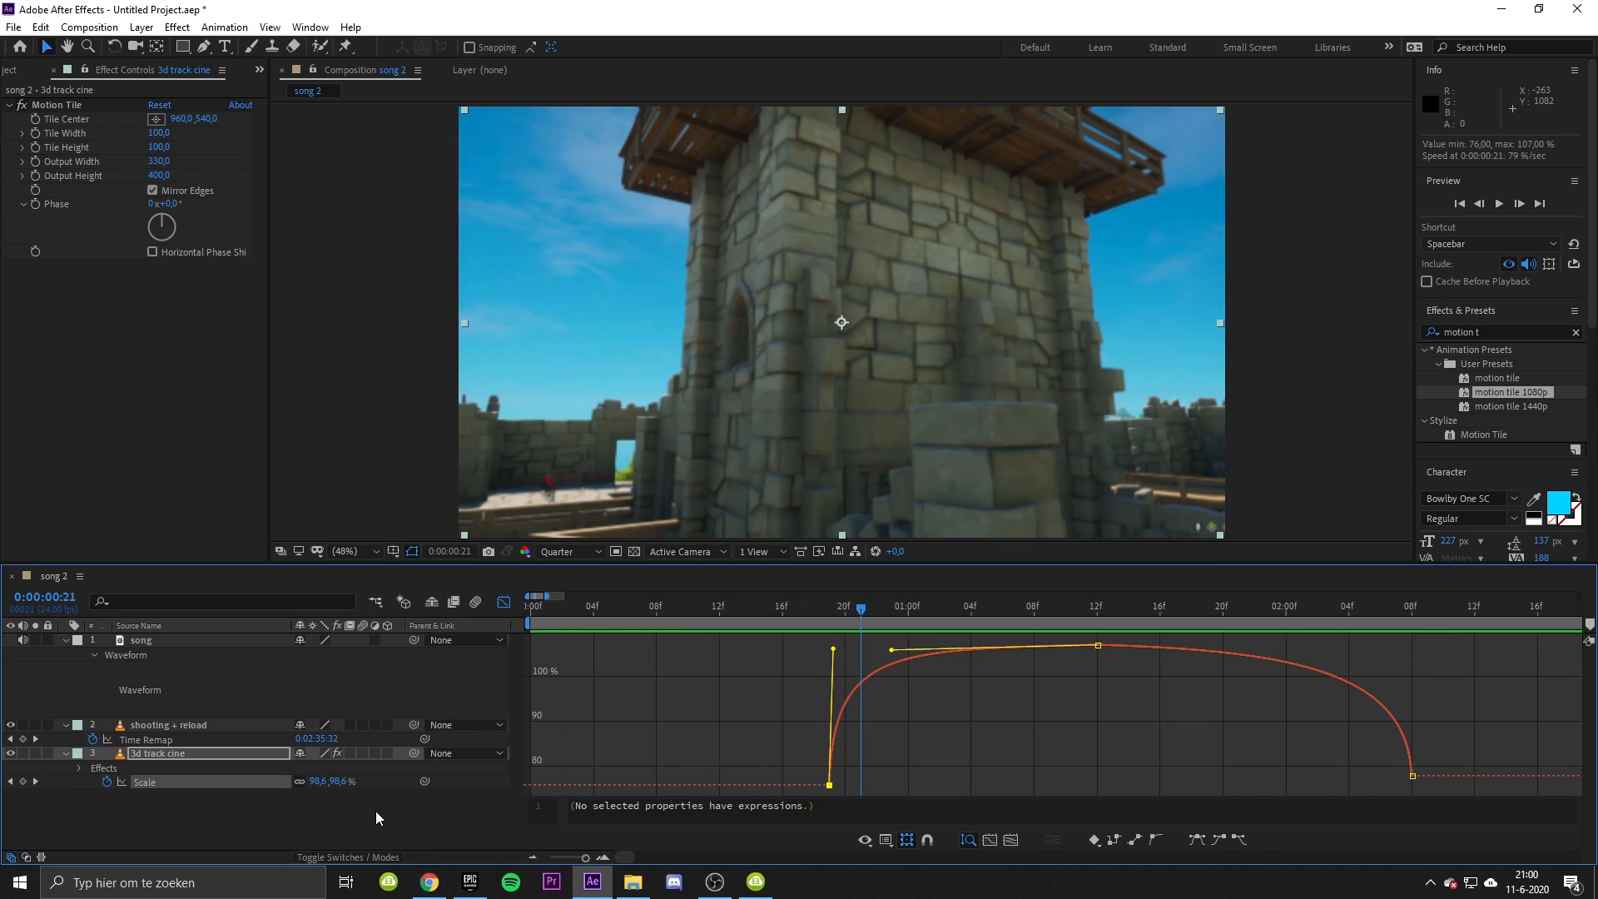
Step: Enable motion blur for the 3d track cine layer and check the blur at 0:00:00:19
left_click(363, 754)
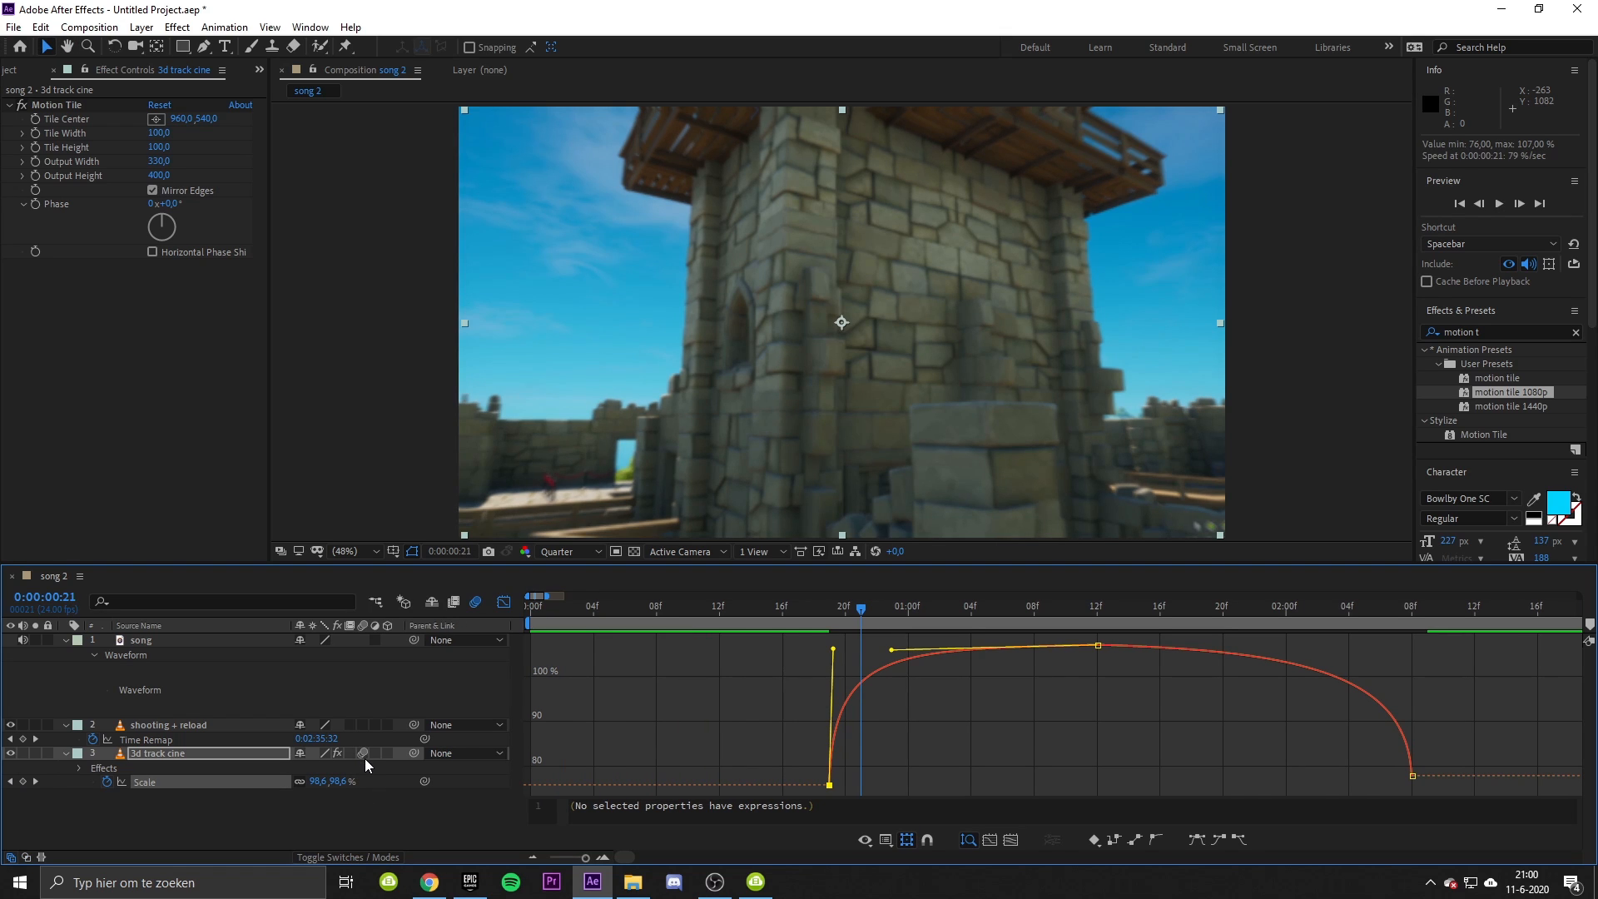
left_click_drag(759, 602, 834, 621)
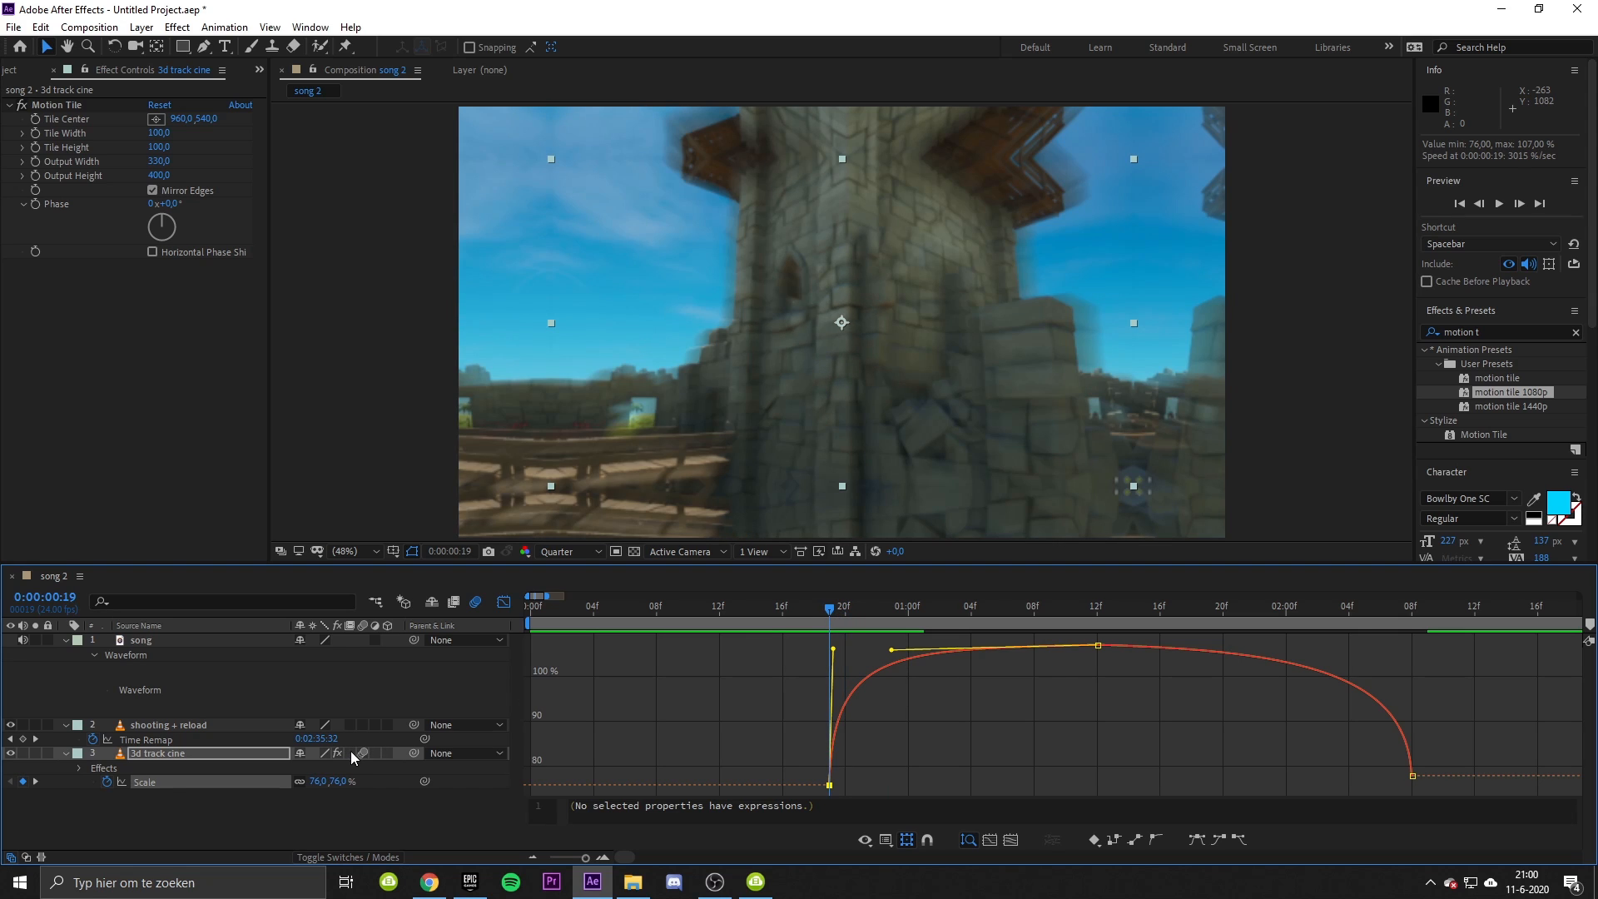
left_click(362, 755)
Step: Add a 7° rotation keyframe to the 3d track cine layer at 0:00:00:19
left_click(503, 602)
left_click(618, 608)
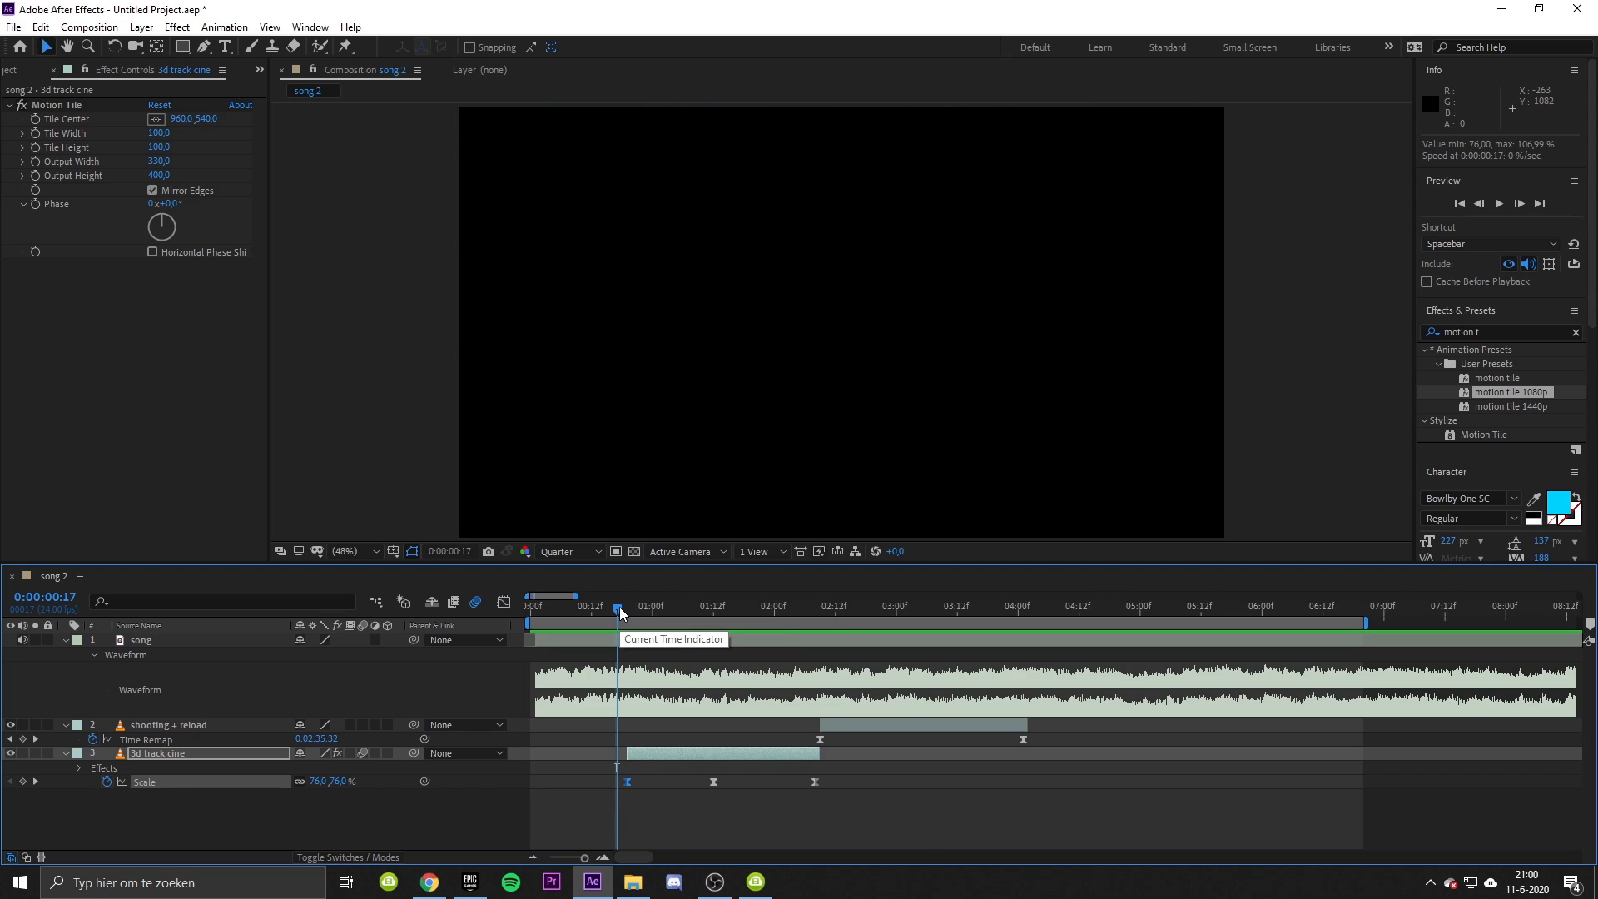
left_click_drag(620, 611, 629, 610)
key("r")
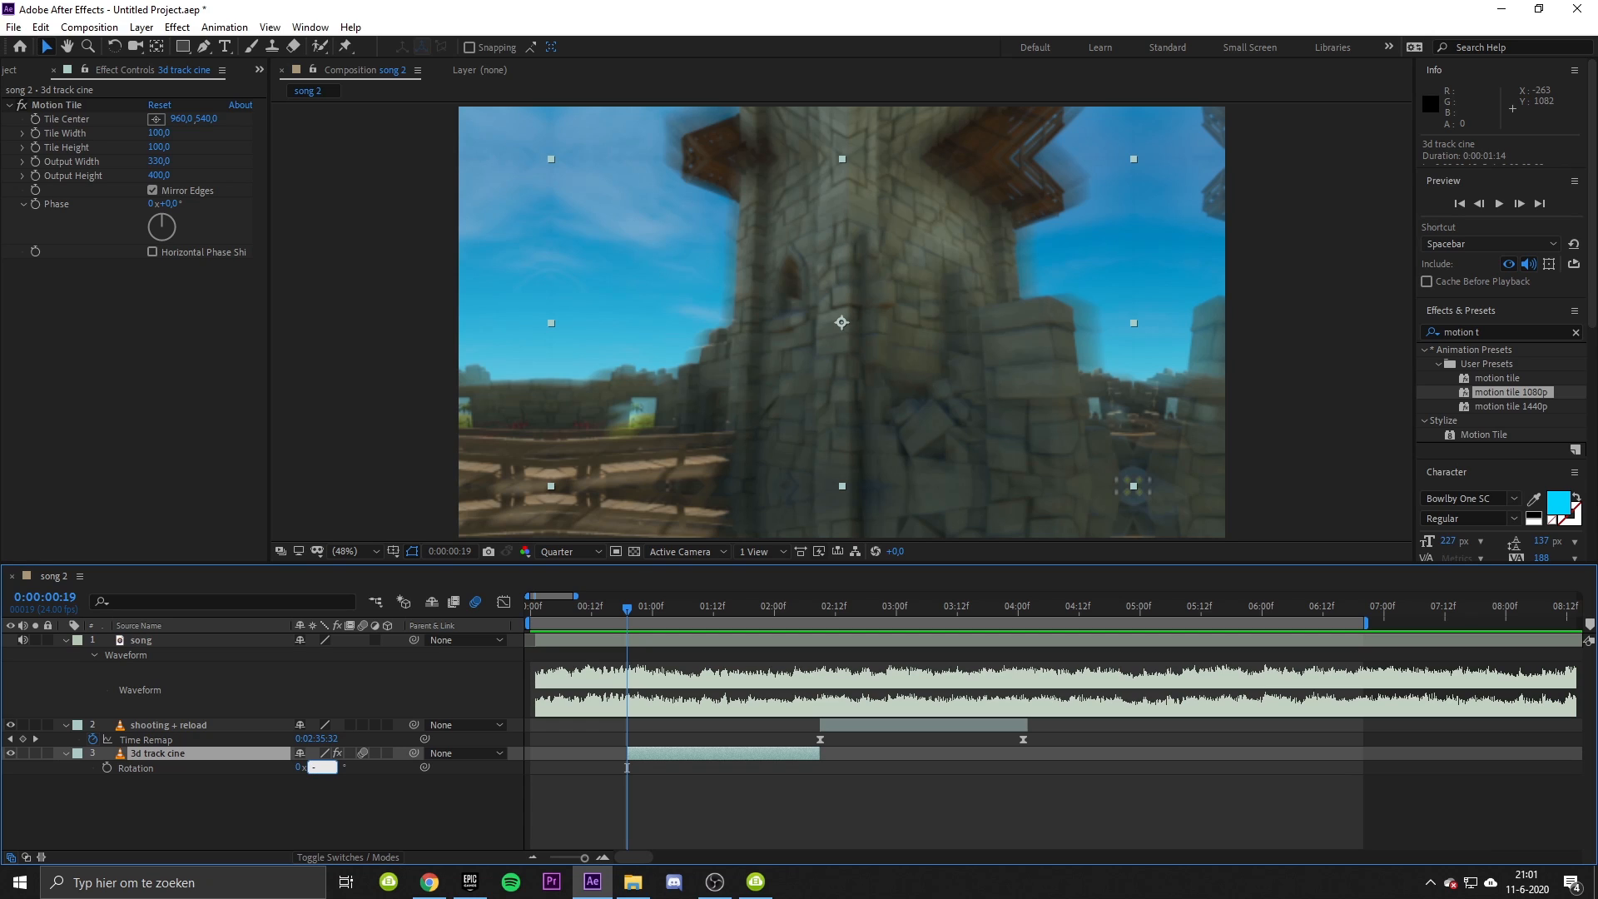
type("7")
key("Return")
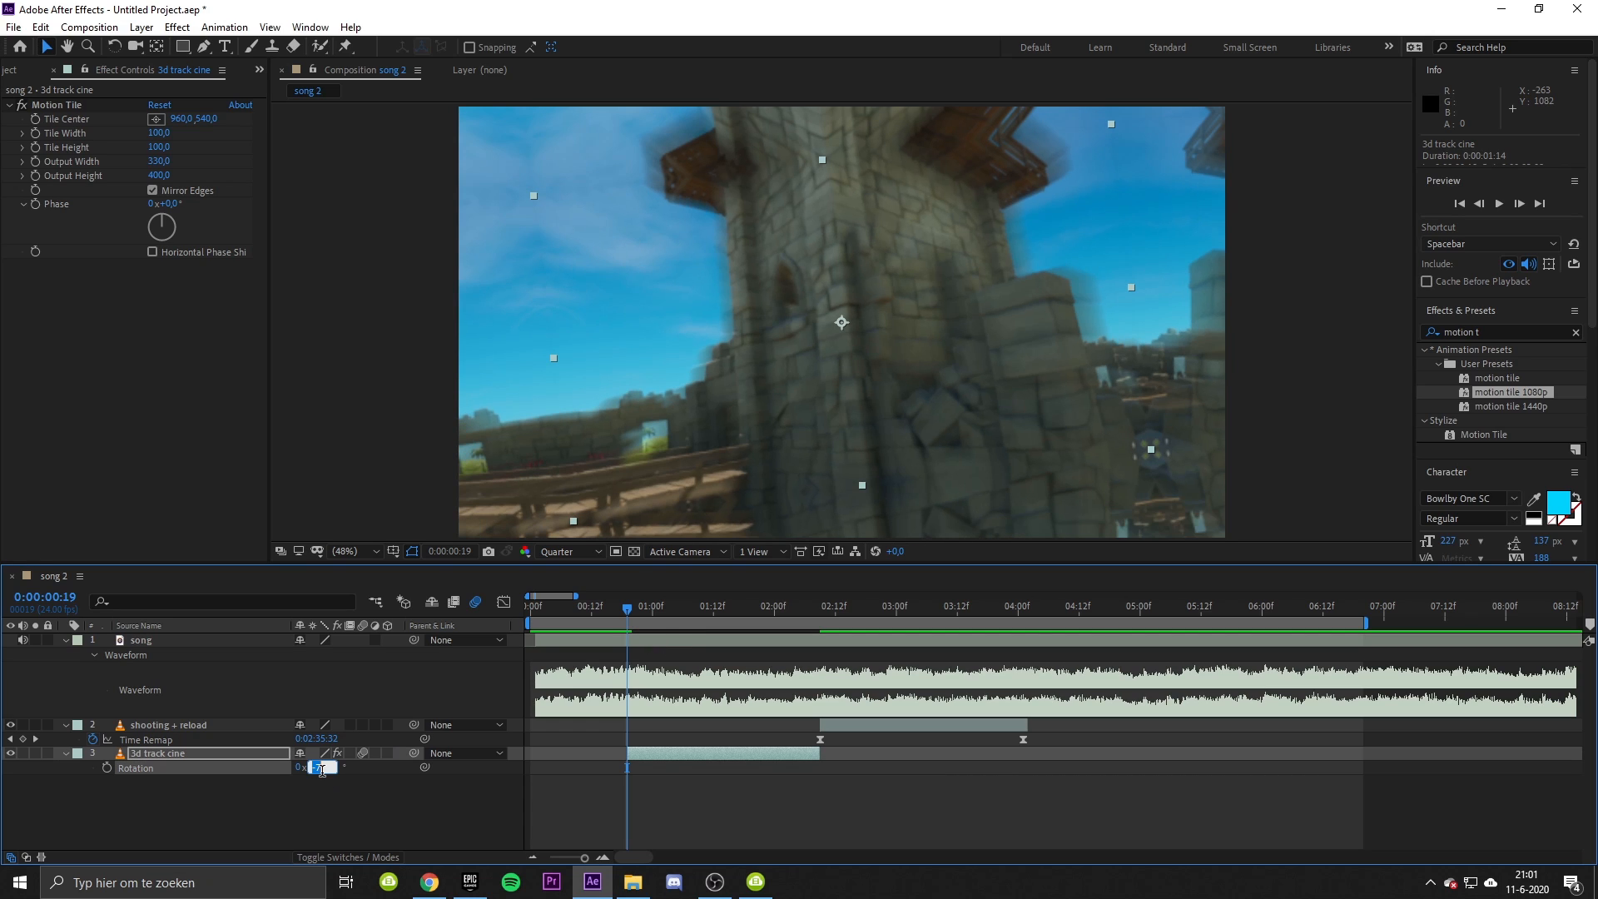
key("Return")
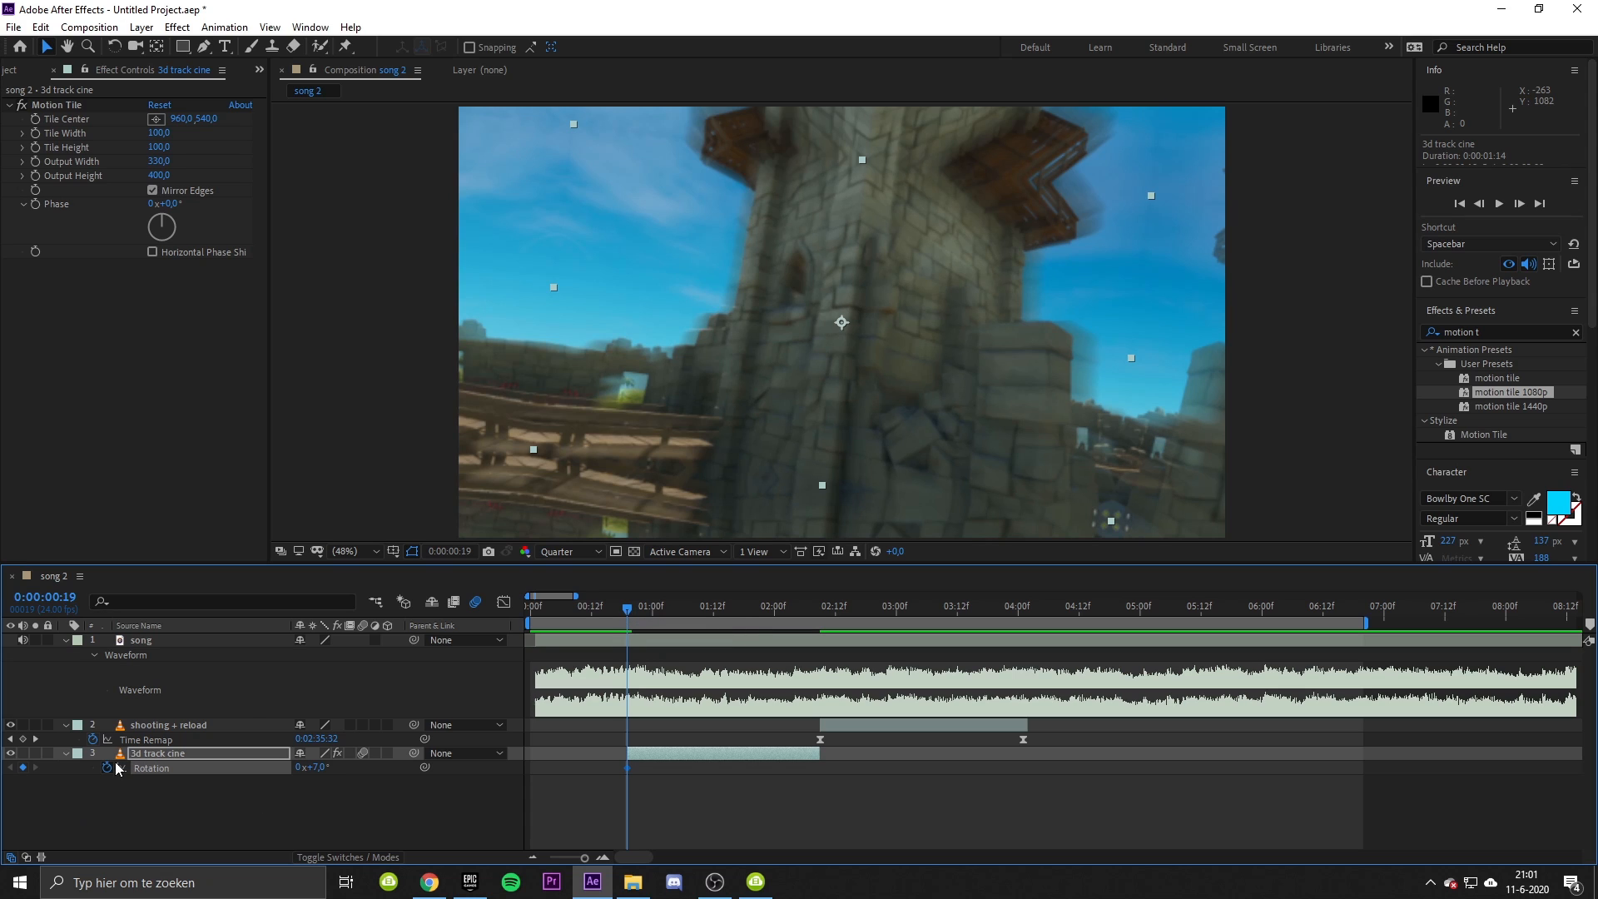
Step: Add a -7° rotation keyframe at 0:00:02:08 and apply Easy Ease to both rotation keyframes
left_click_drag(721, 616, 815, 608)
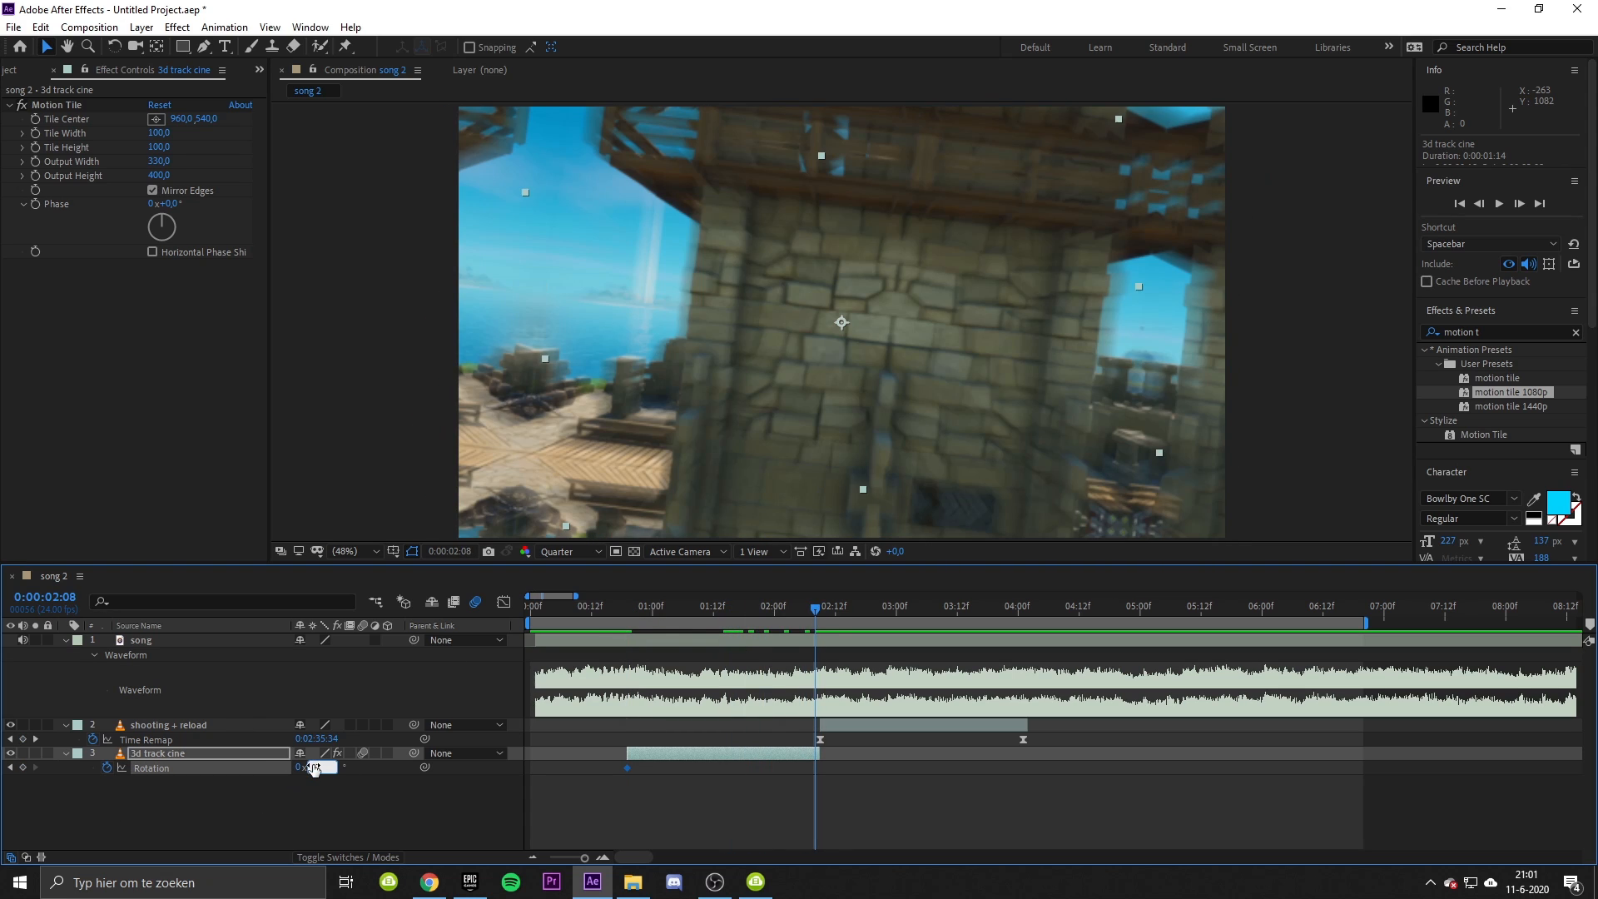
key("Return")
left_click_drag(833, 789, 606, 766)
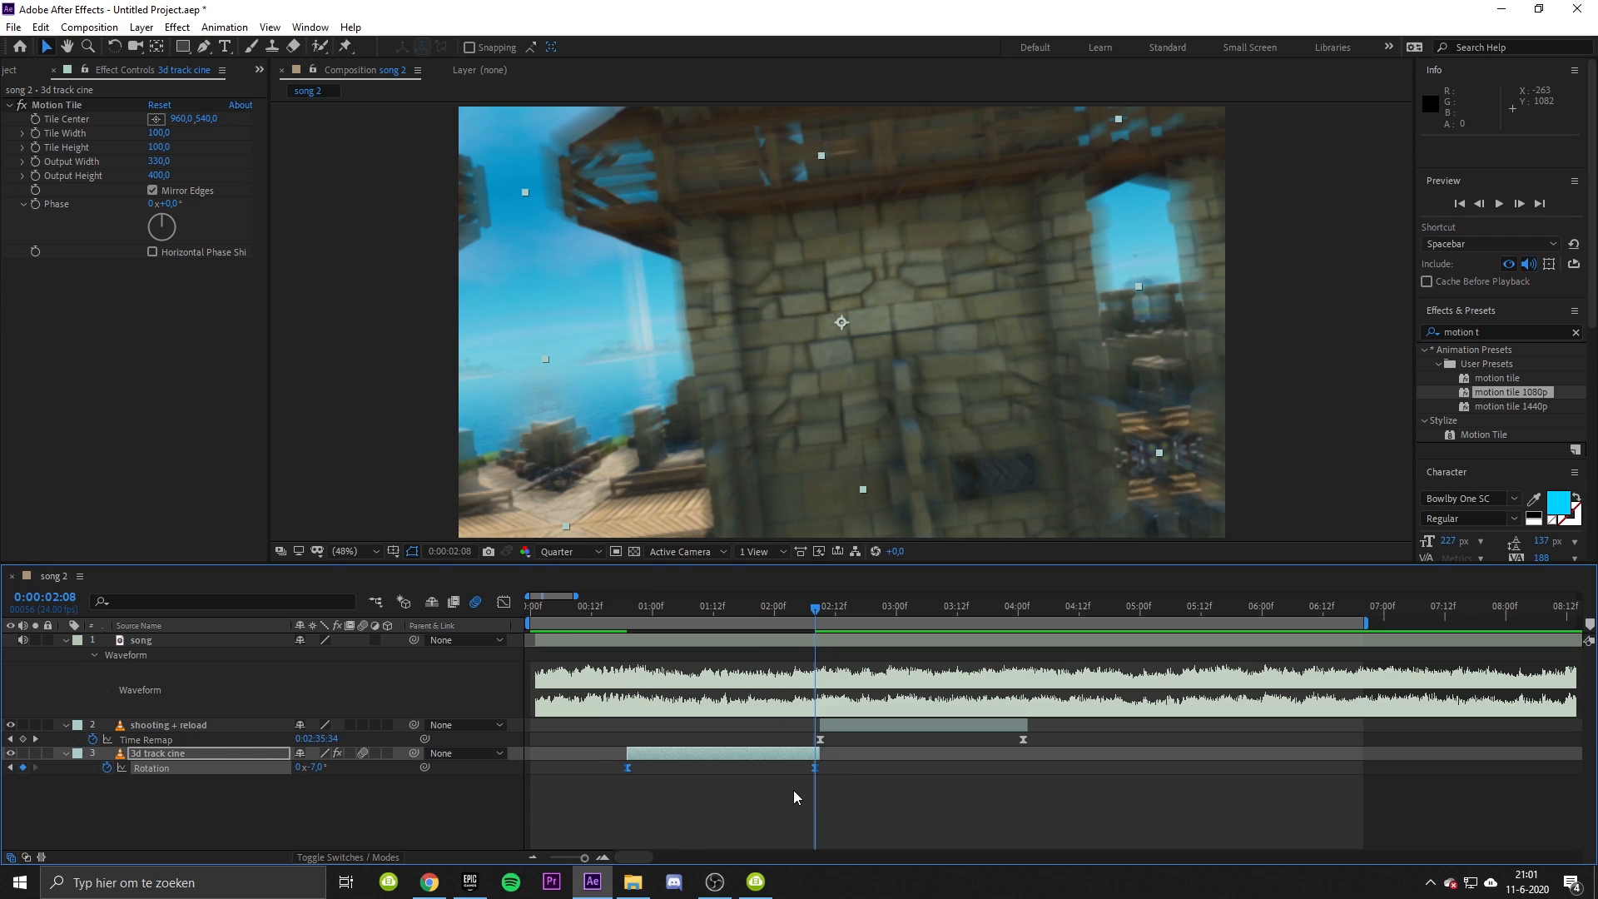
Step: Shape the rotation curve to be steep at both keyframes and flatter in the middle, and preview the rotation
left_click(503, 603)
left_click(653, 646)
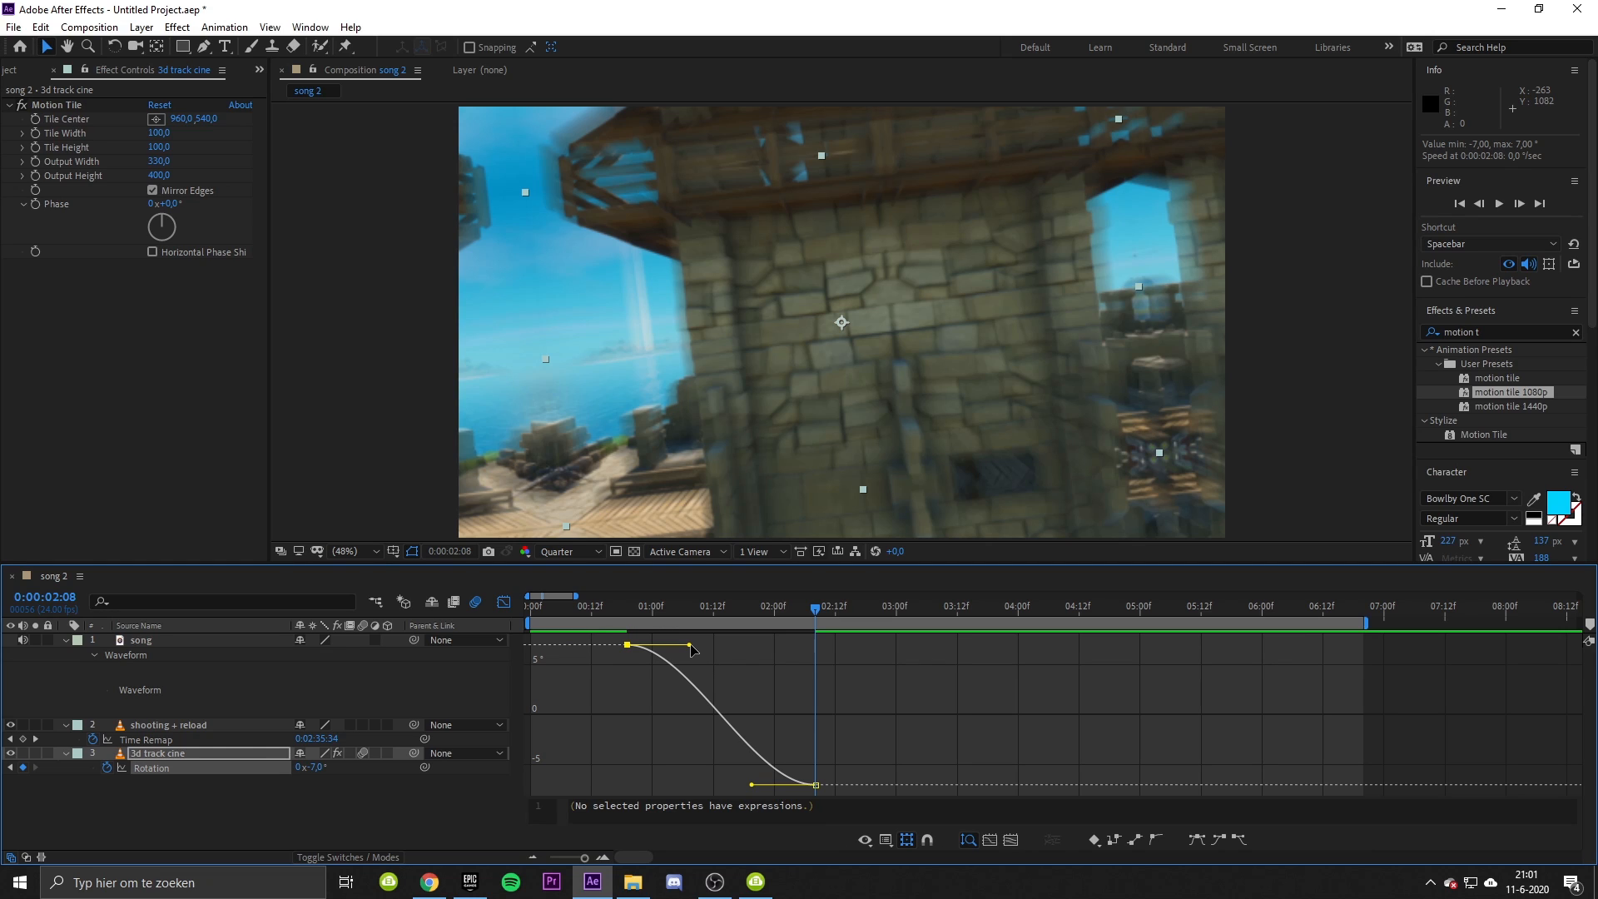
left_click_drag(690, 646, 656, 732)
left_click_drag(751, 785, 785, 713)
left_click_drag(668, 733, 670, 733)
left_click_drag(783, 708, 775, 708)
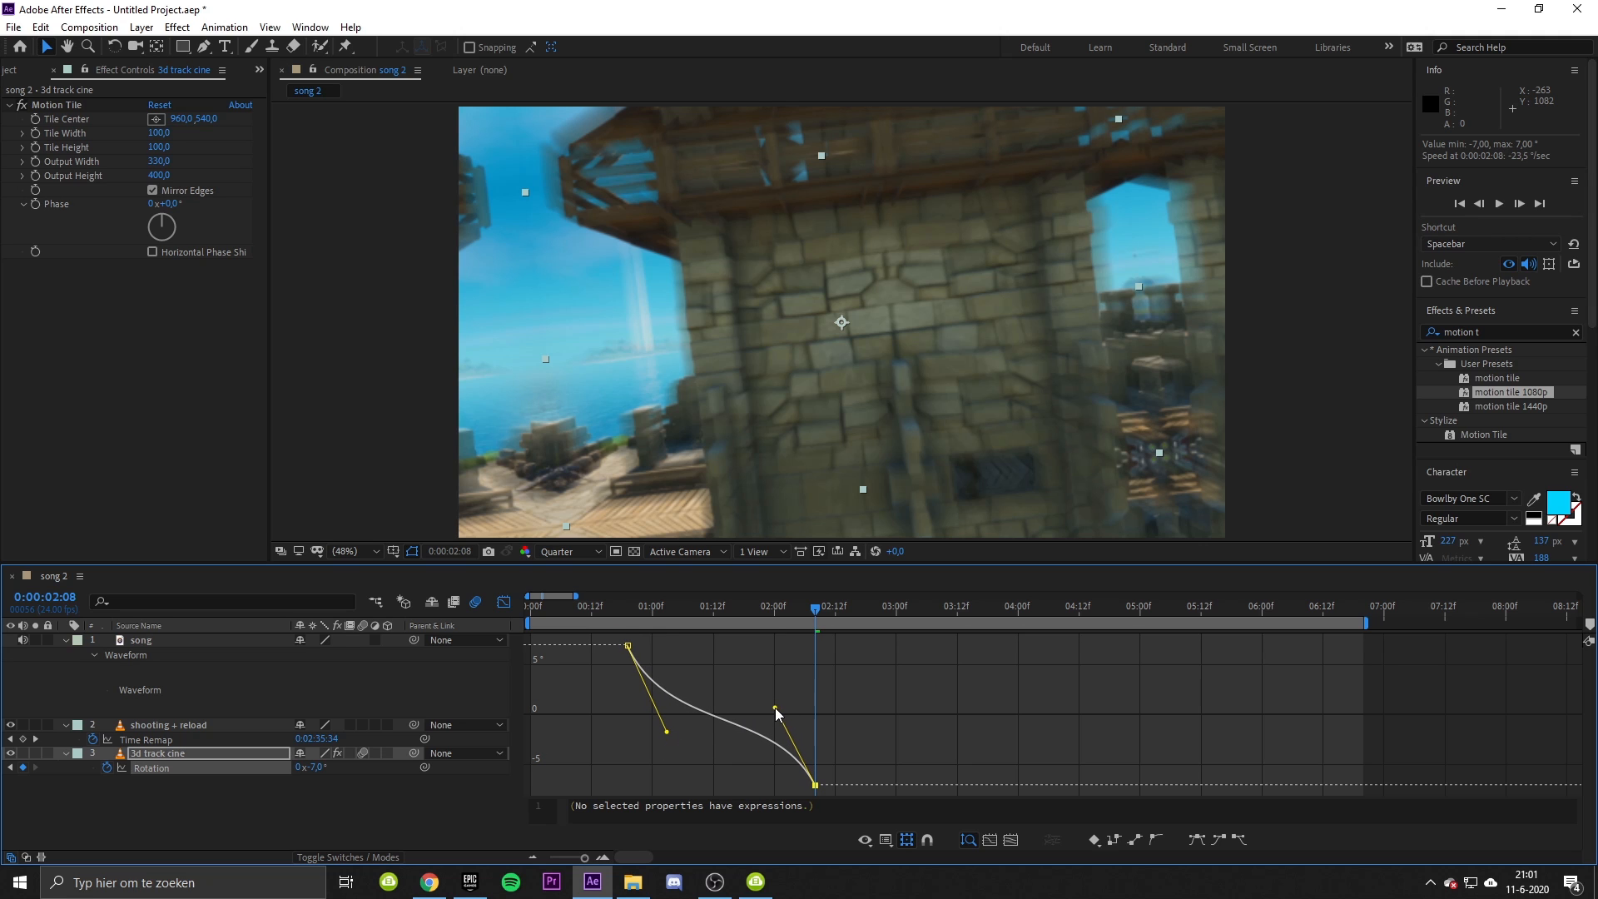
left_click_drag(582, 612, 607, 657)
key("space")
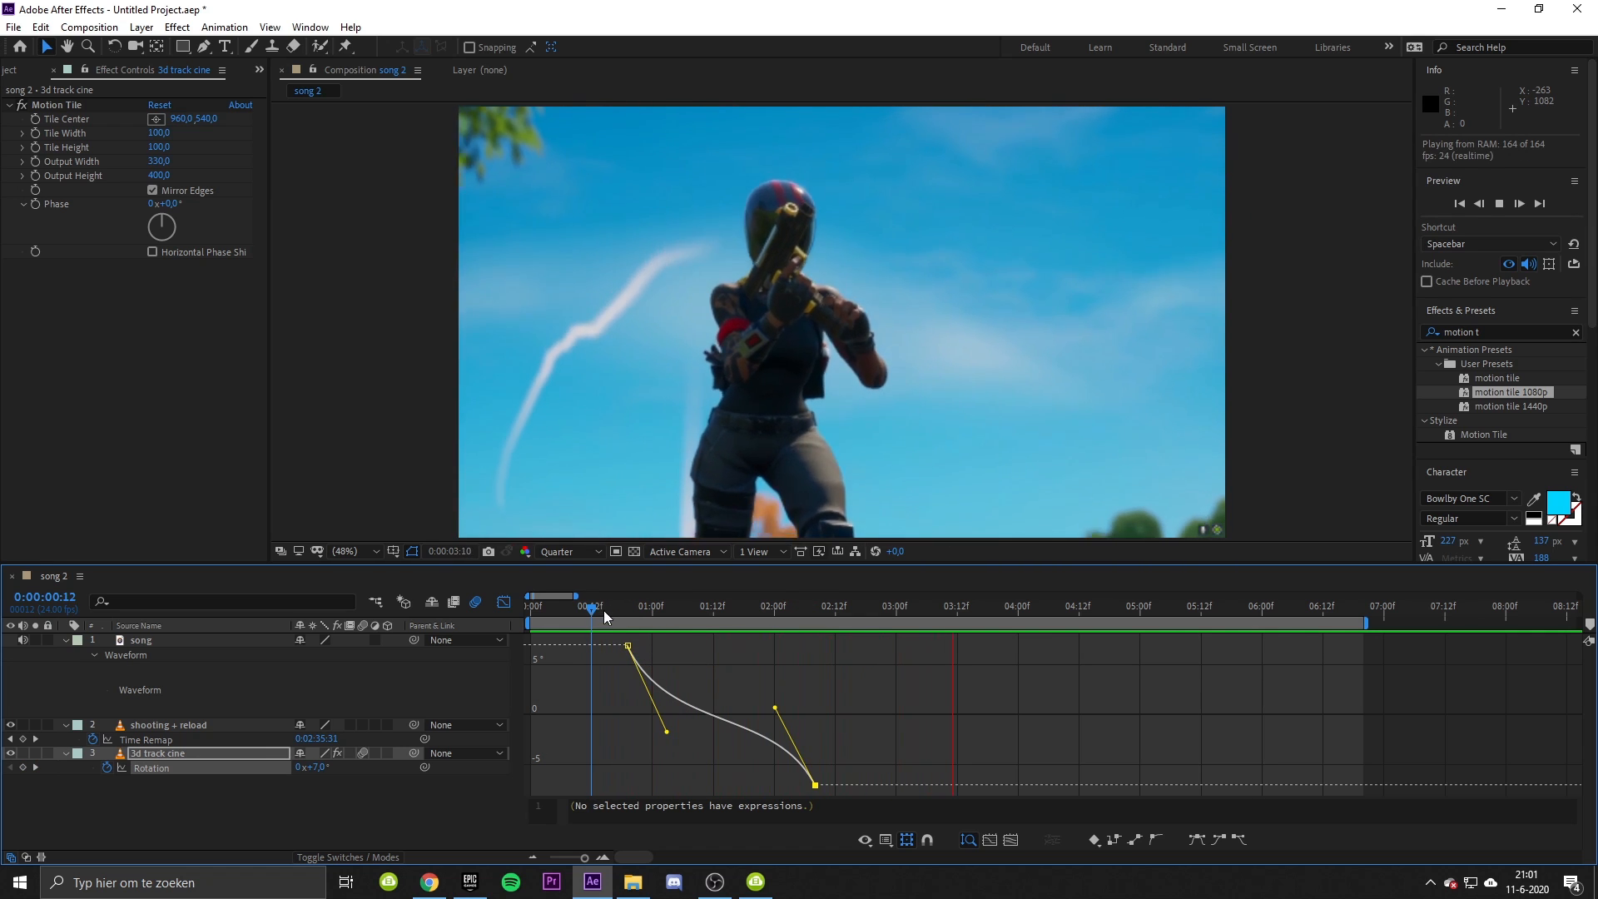
left_click_drag(603, 611, 756, 625)
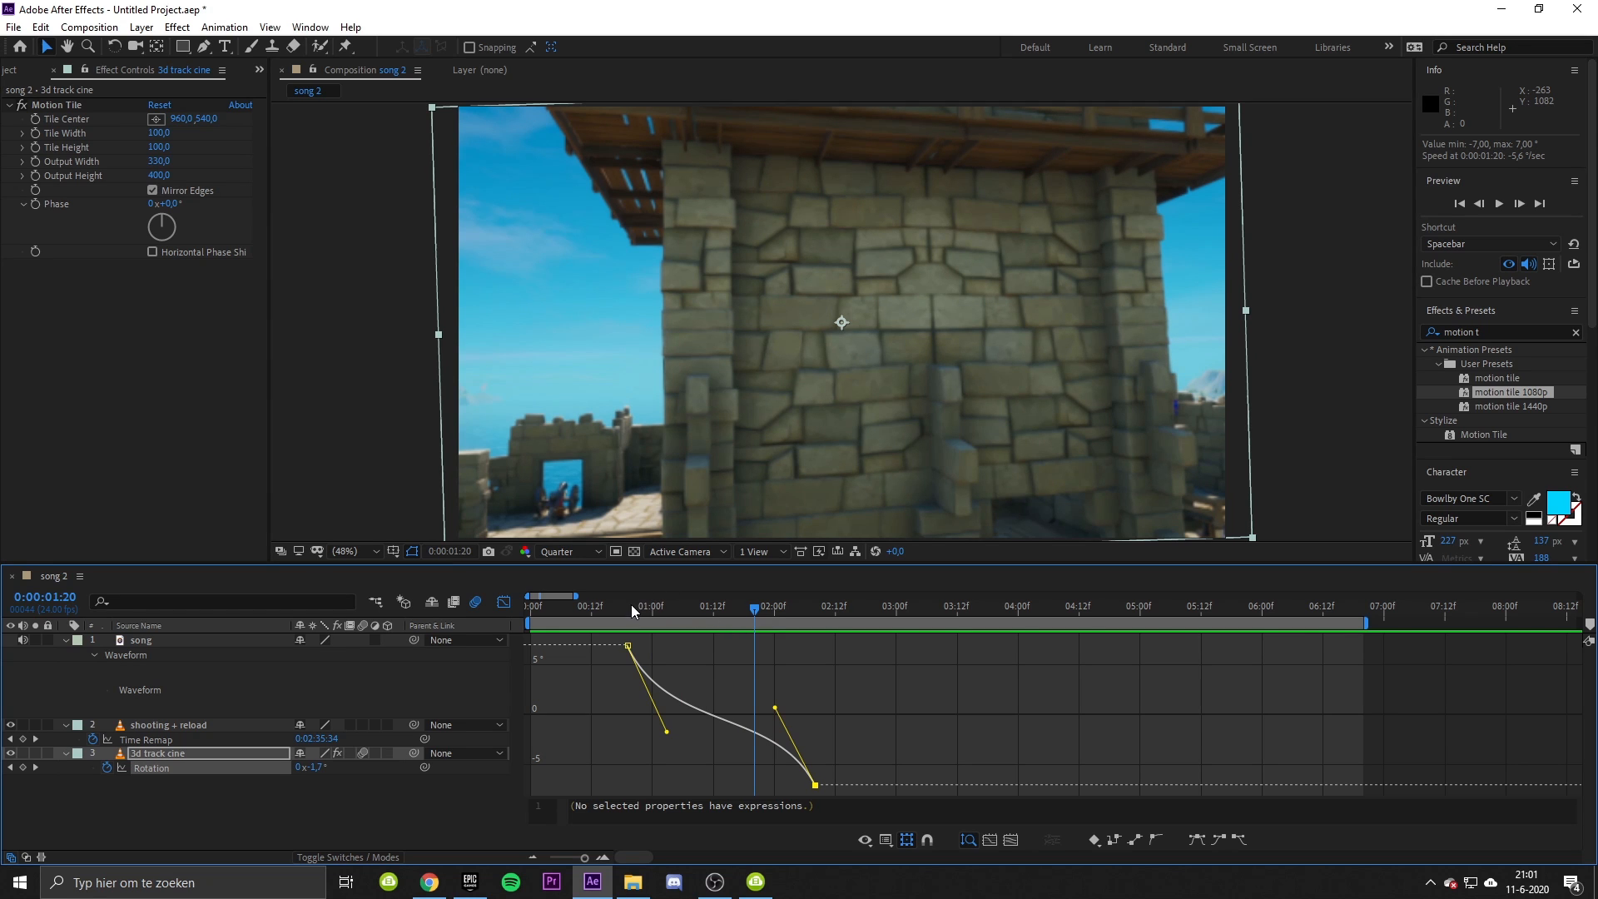
left_click_drag(631, 607, 684, 605)
Step: Add a position keyframe of 960, 540 to the 3d track cine layer at 0:00:01:13
left_click(504, 601)
left_click(670, 608)
left_click(713, 606)
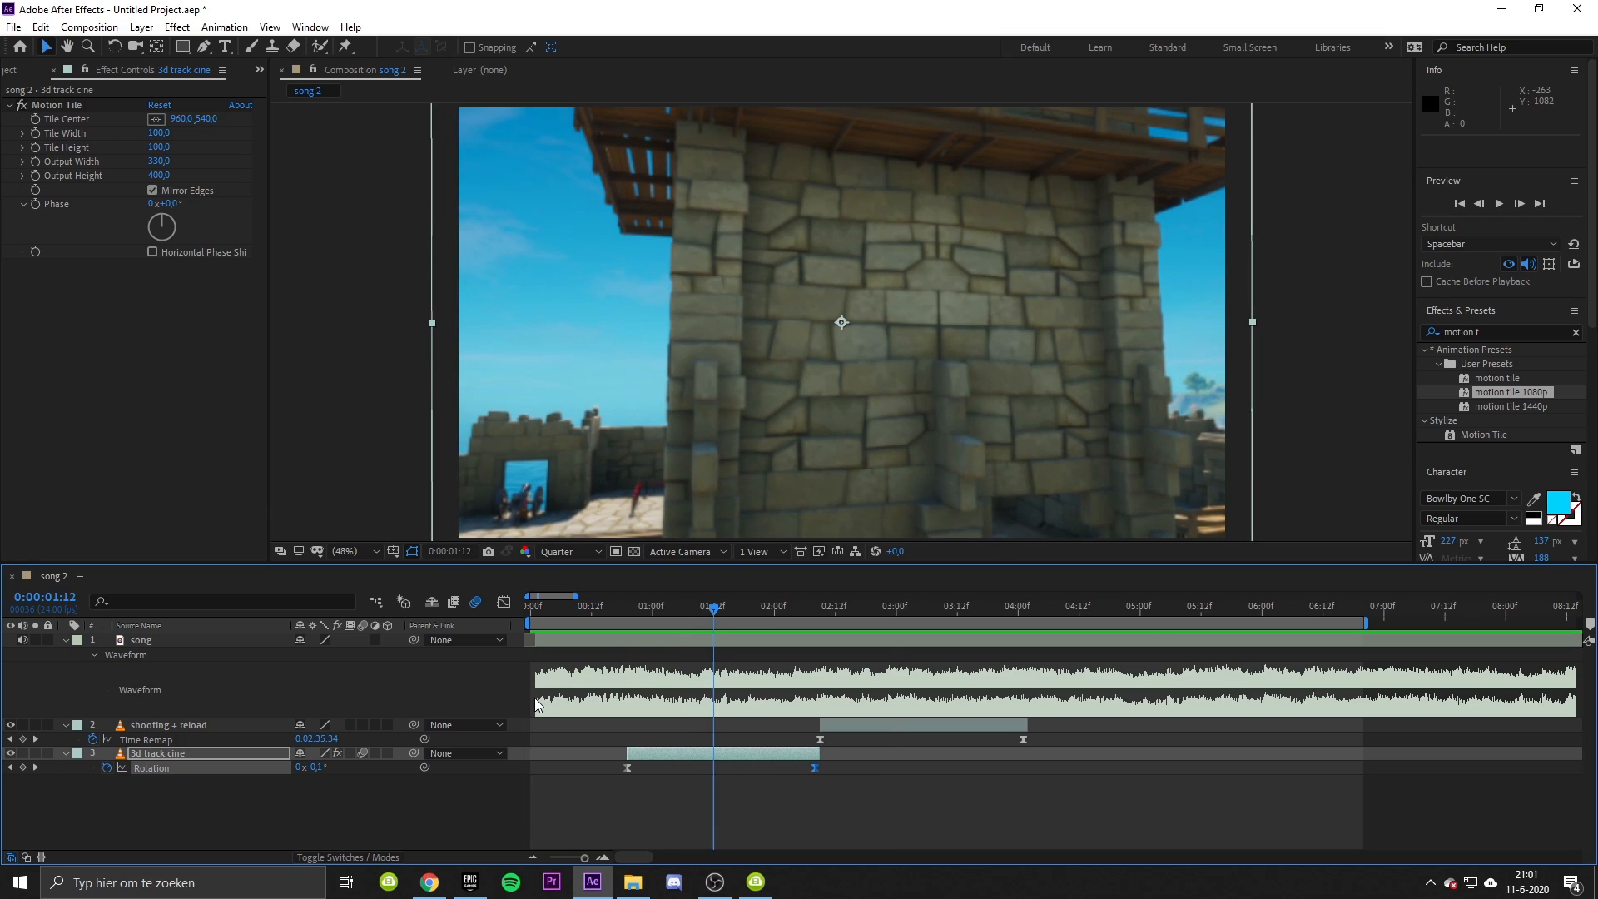
key("p")
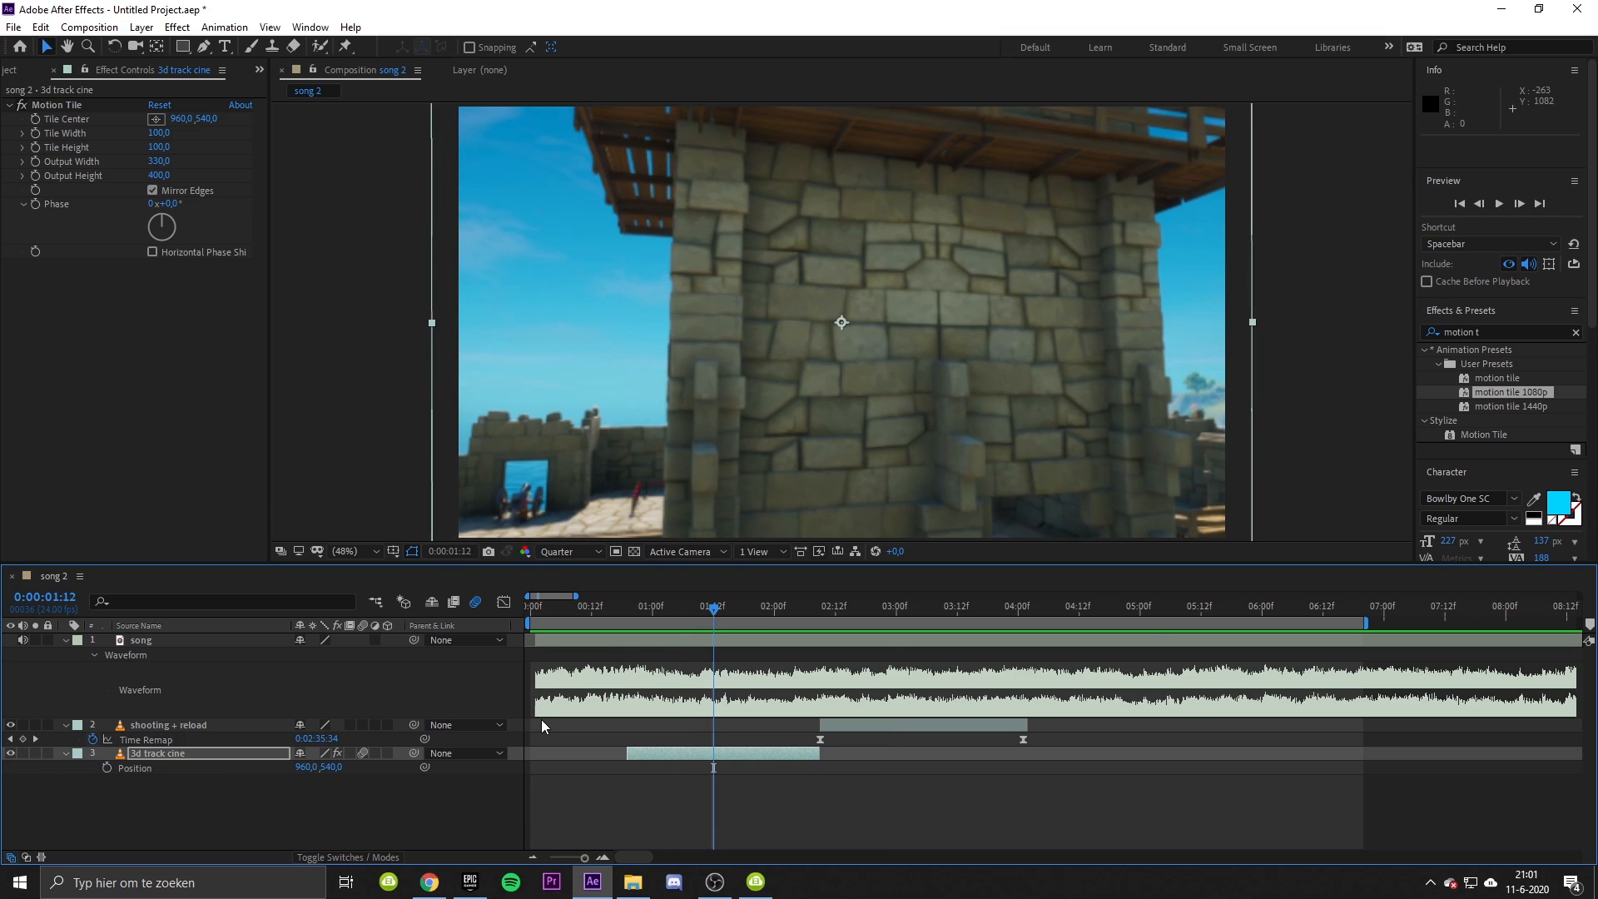
left_click(107, 770)
left_click_drag(714, 769, 717, 770)
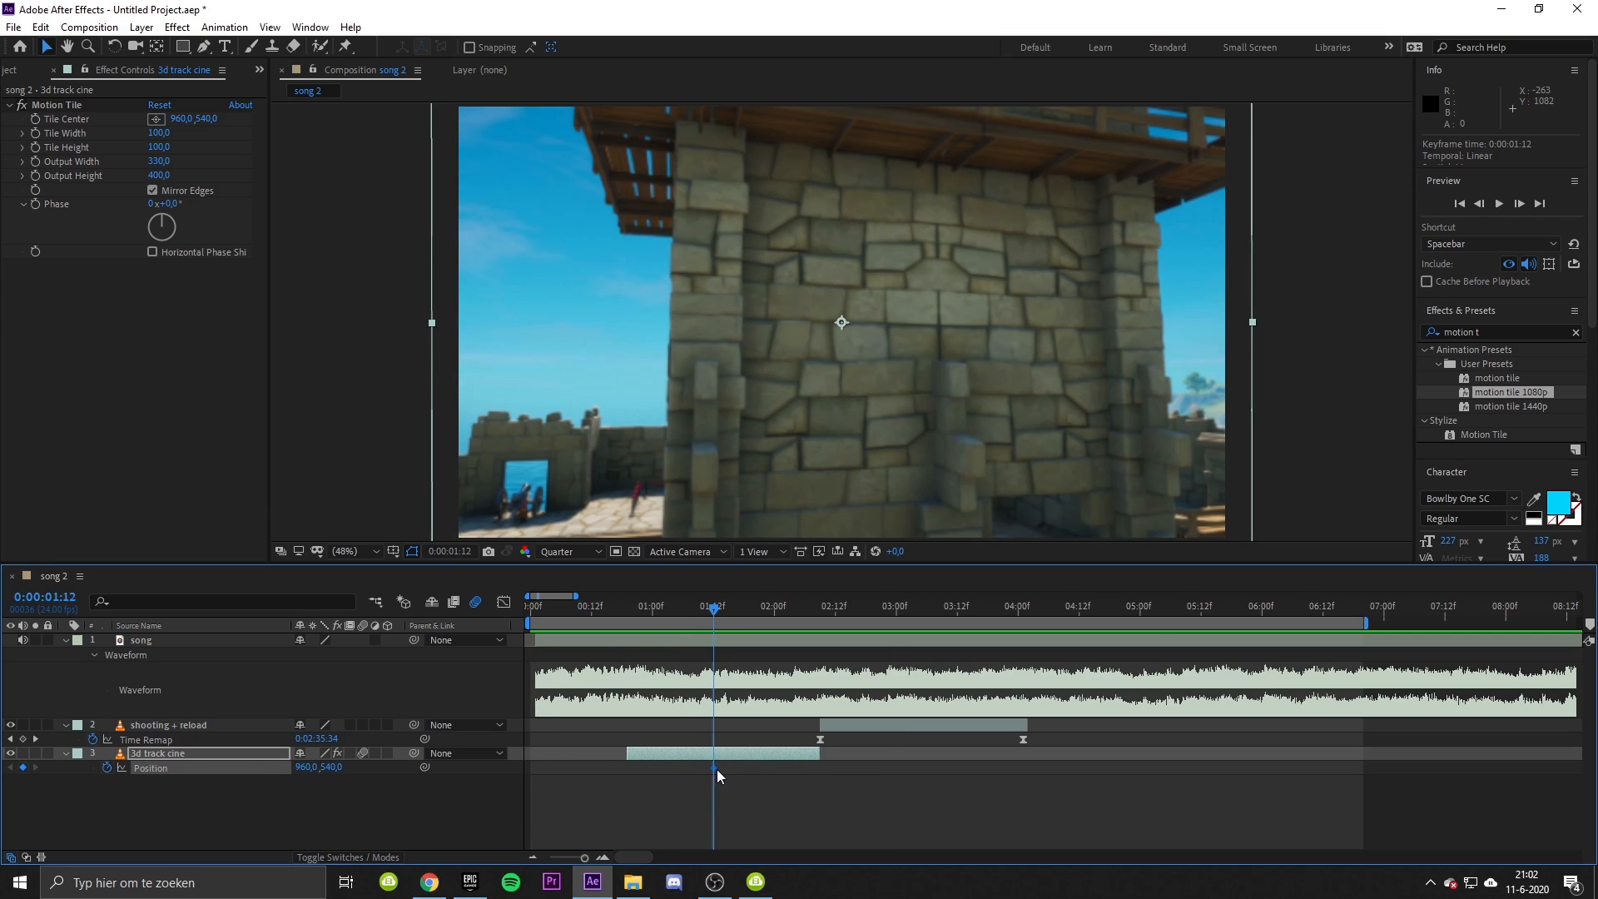
left_click_drag(717, 608, 722, 609)
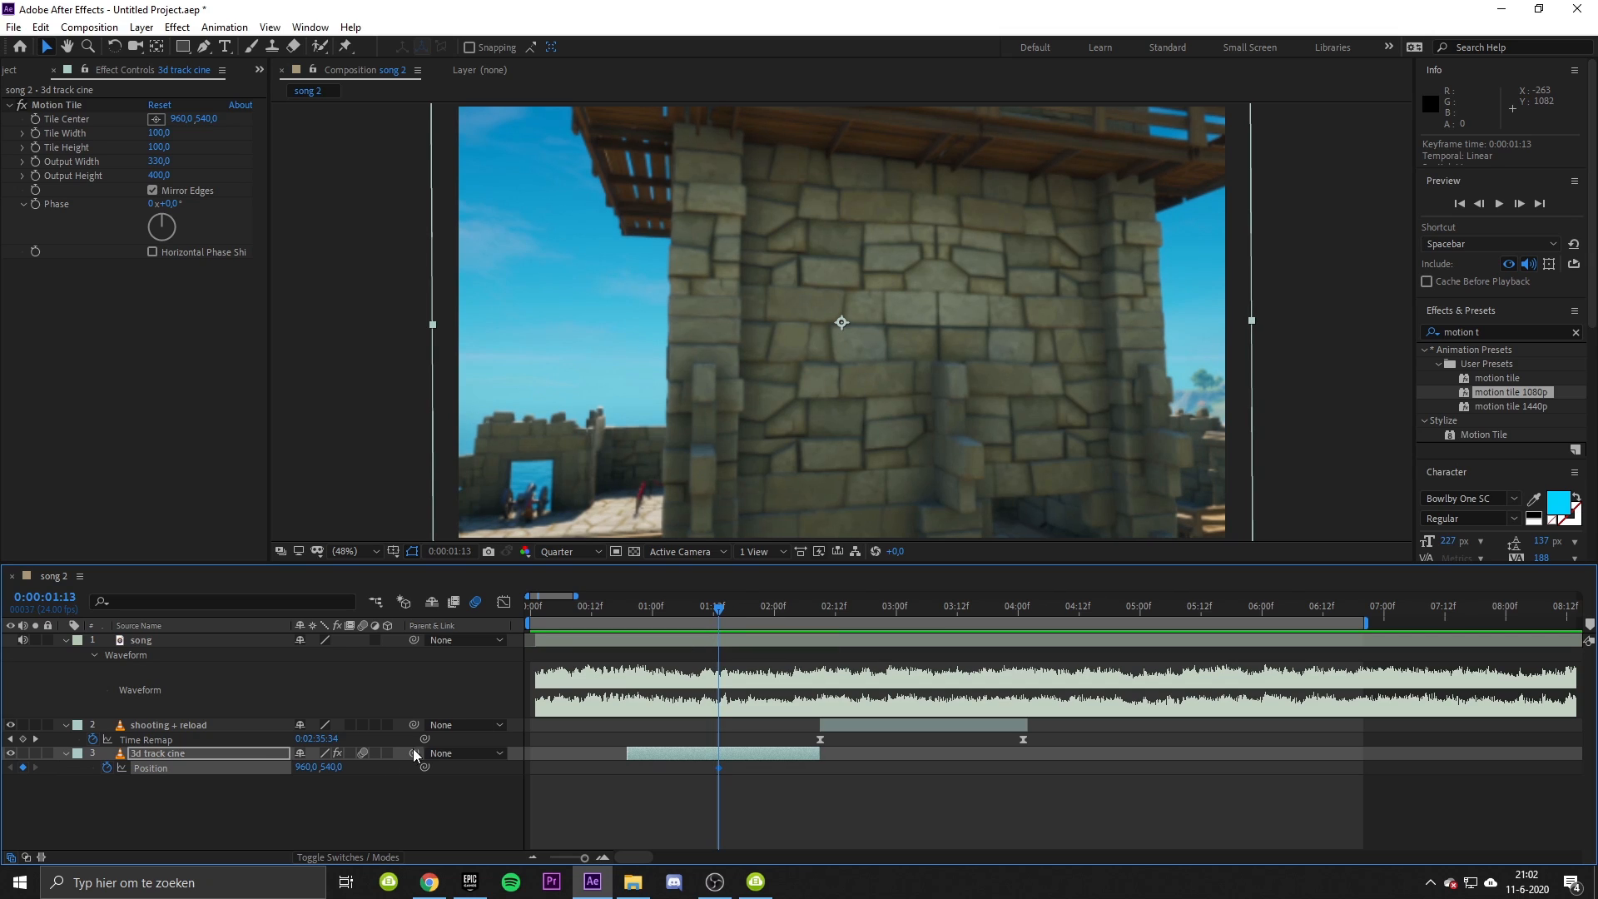
left_click(320, 791)
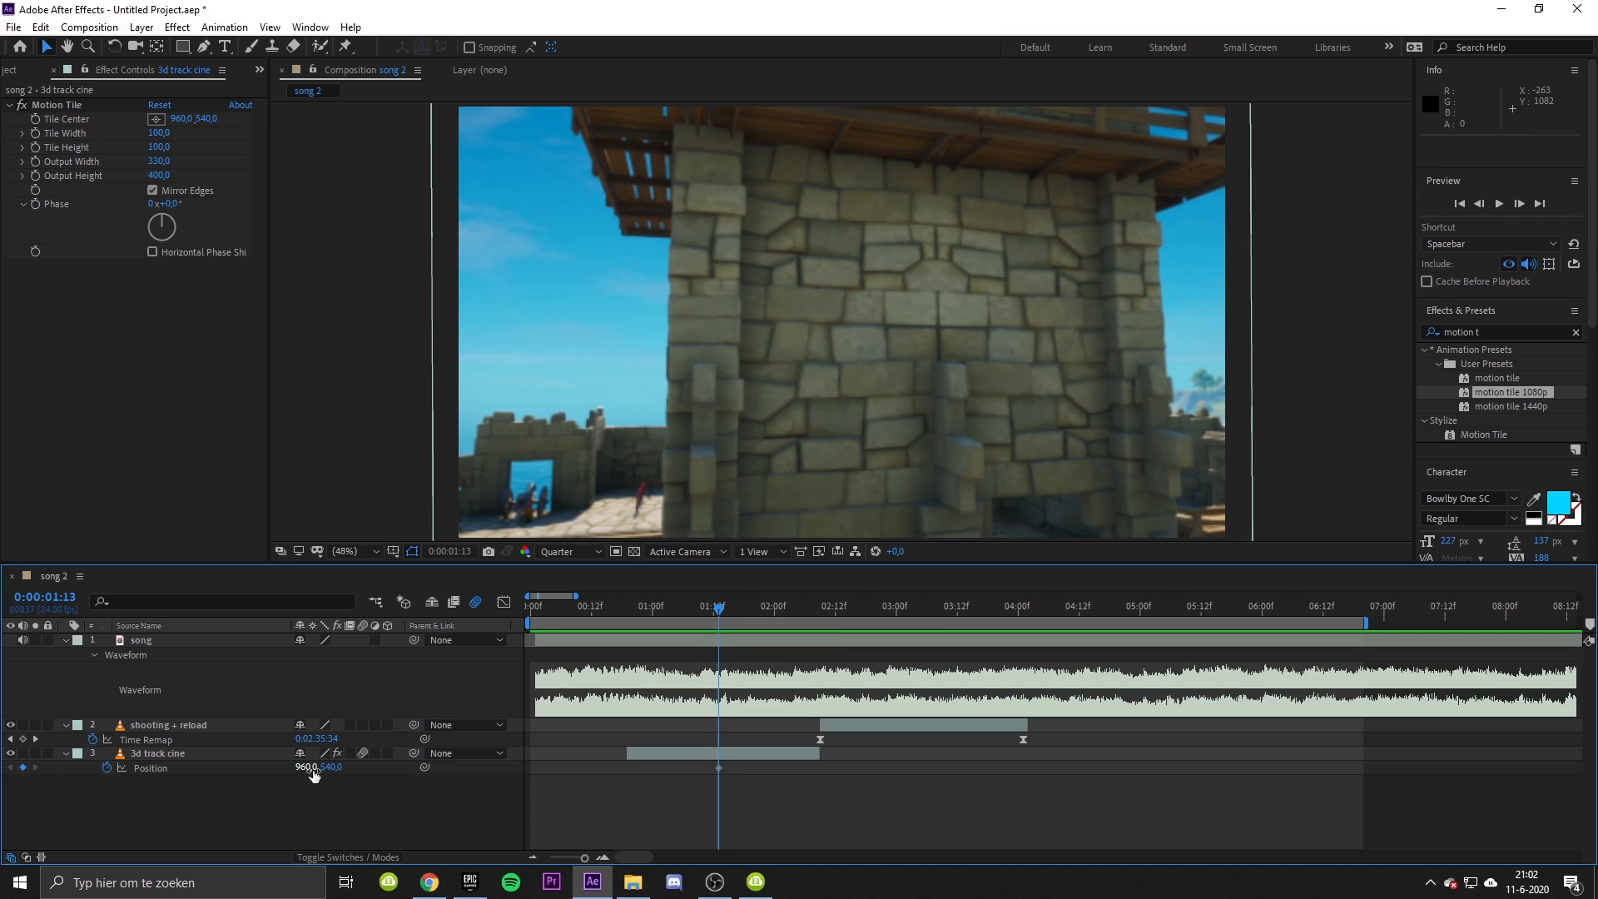
Step: Set a position keyframe of 1411, 540 at 0:00:00:19 and scrub through the slide
left_click(626, 606)
left_click_drag(300, 771, 670, 763)
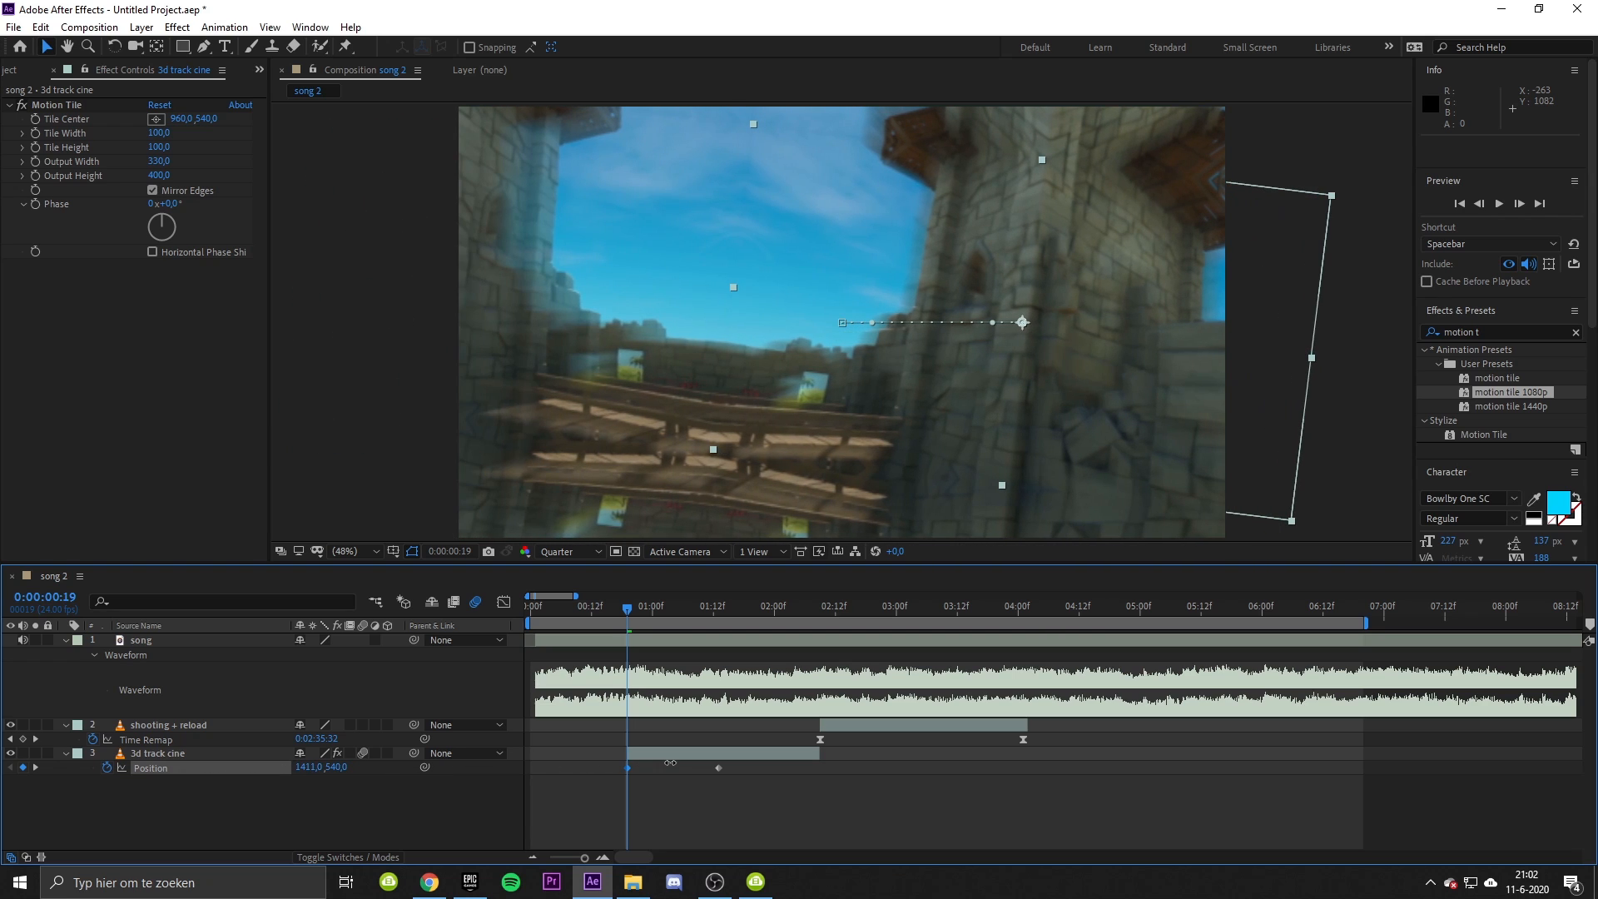
left_click_drag(629, 611, 662, 614)
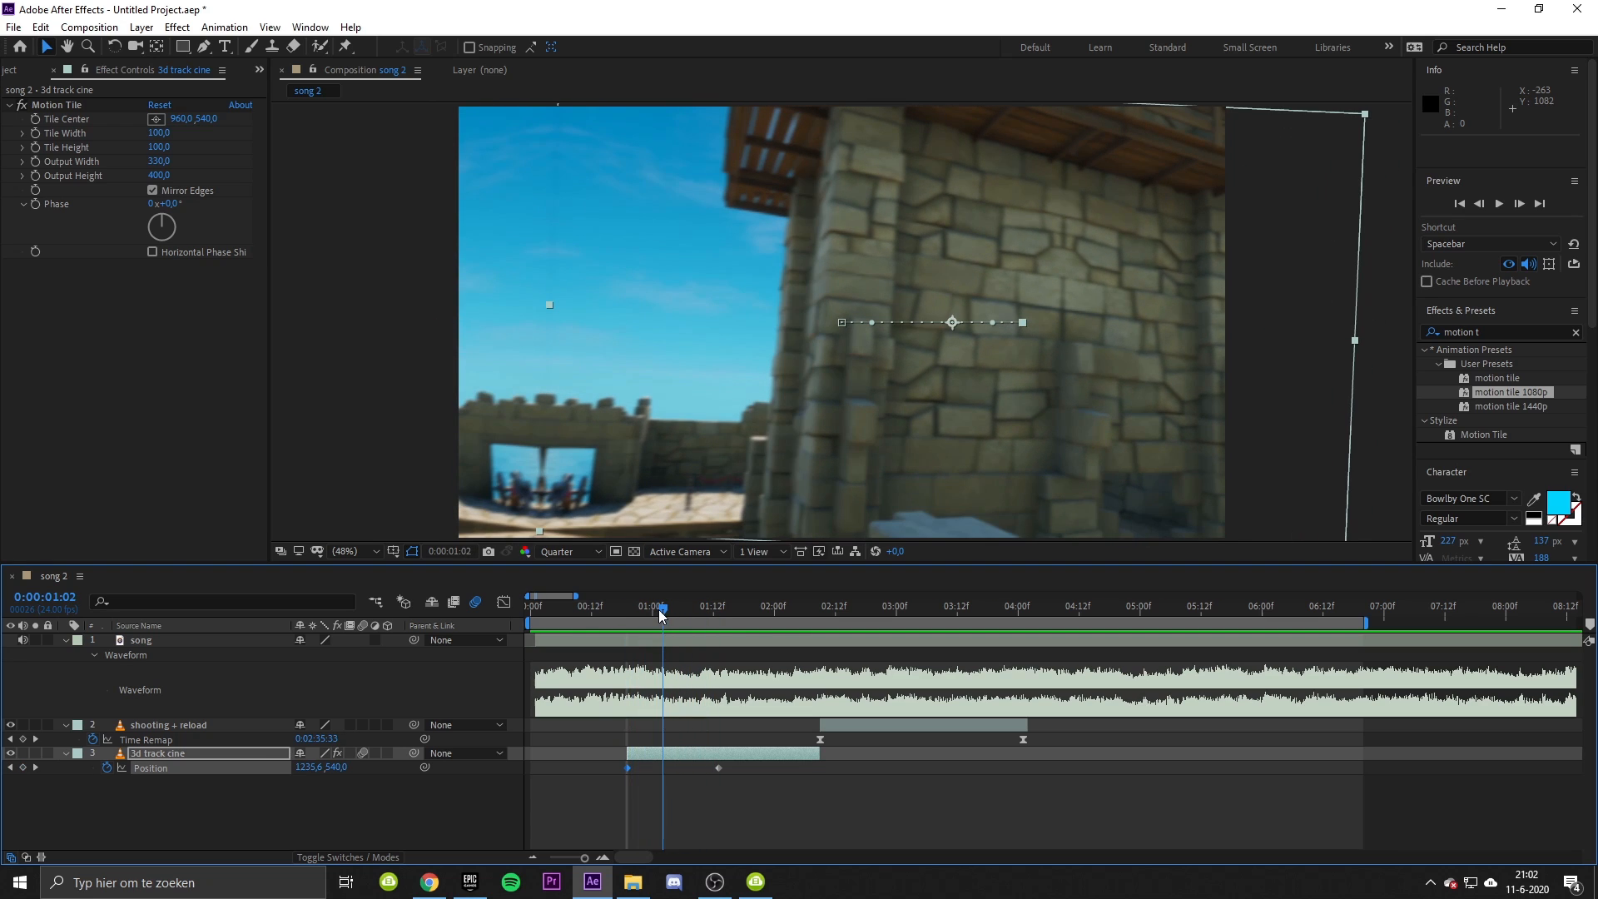
Step: Apply Easy Ease to both position keyframes and display their value curve in the Graph Editor
left_click_drag(611, 757, 612, 756)
key("F9")
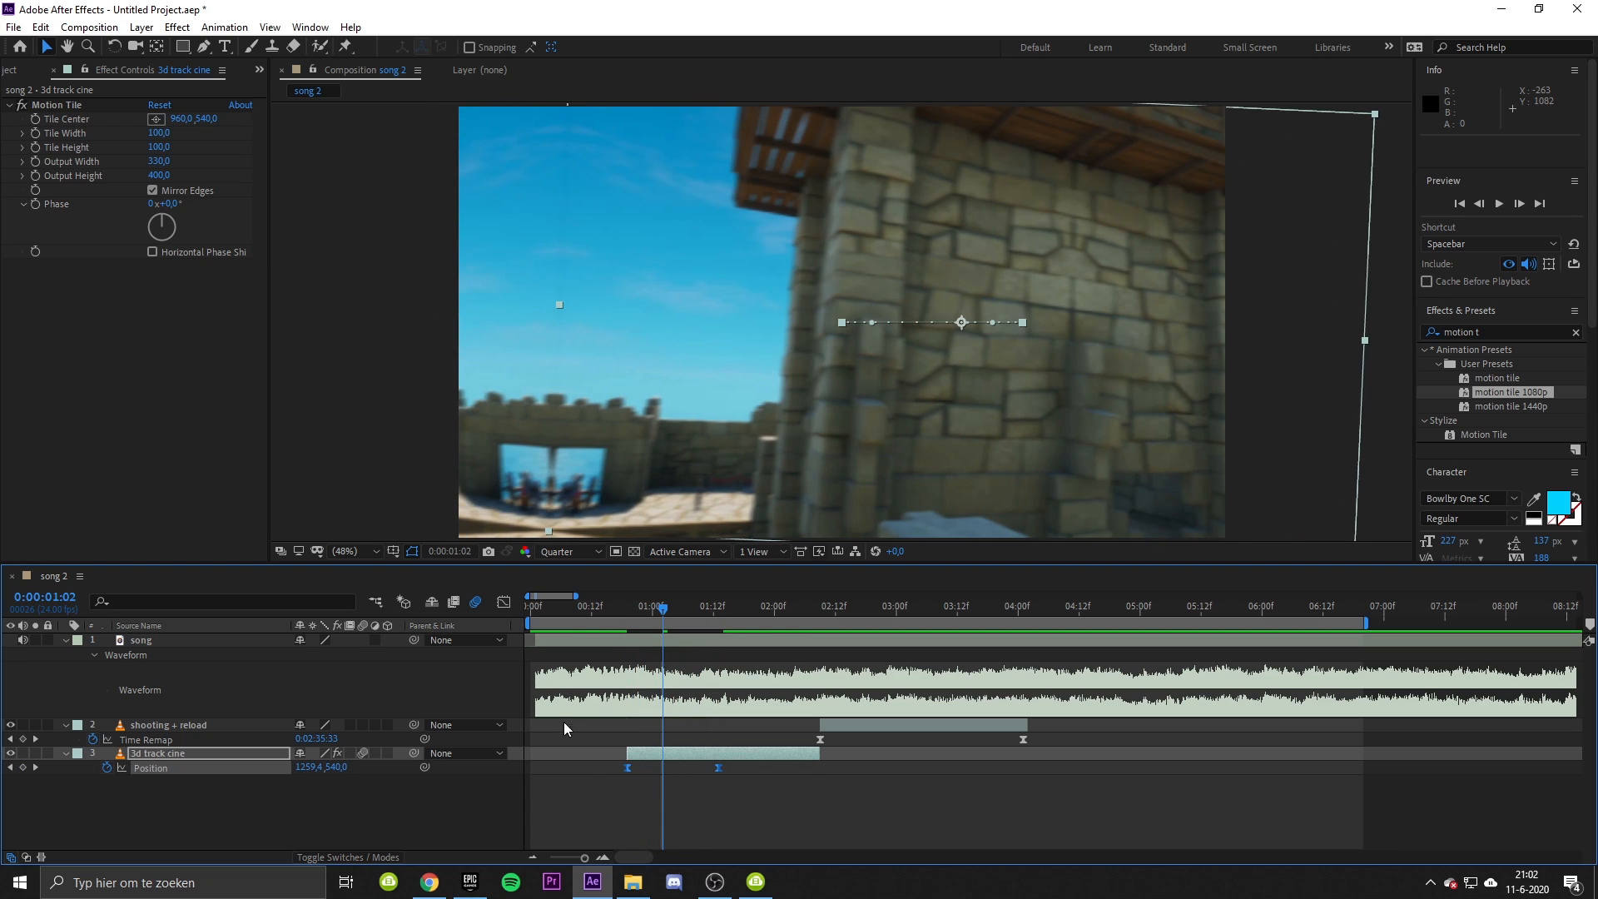
left_click(503, 603)
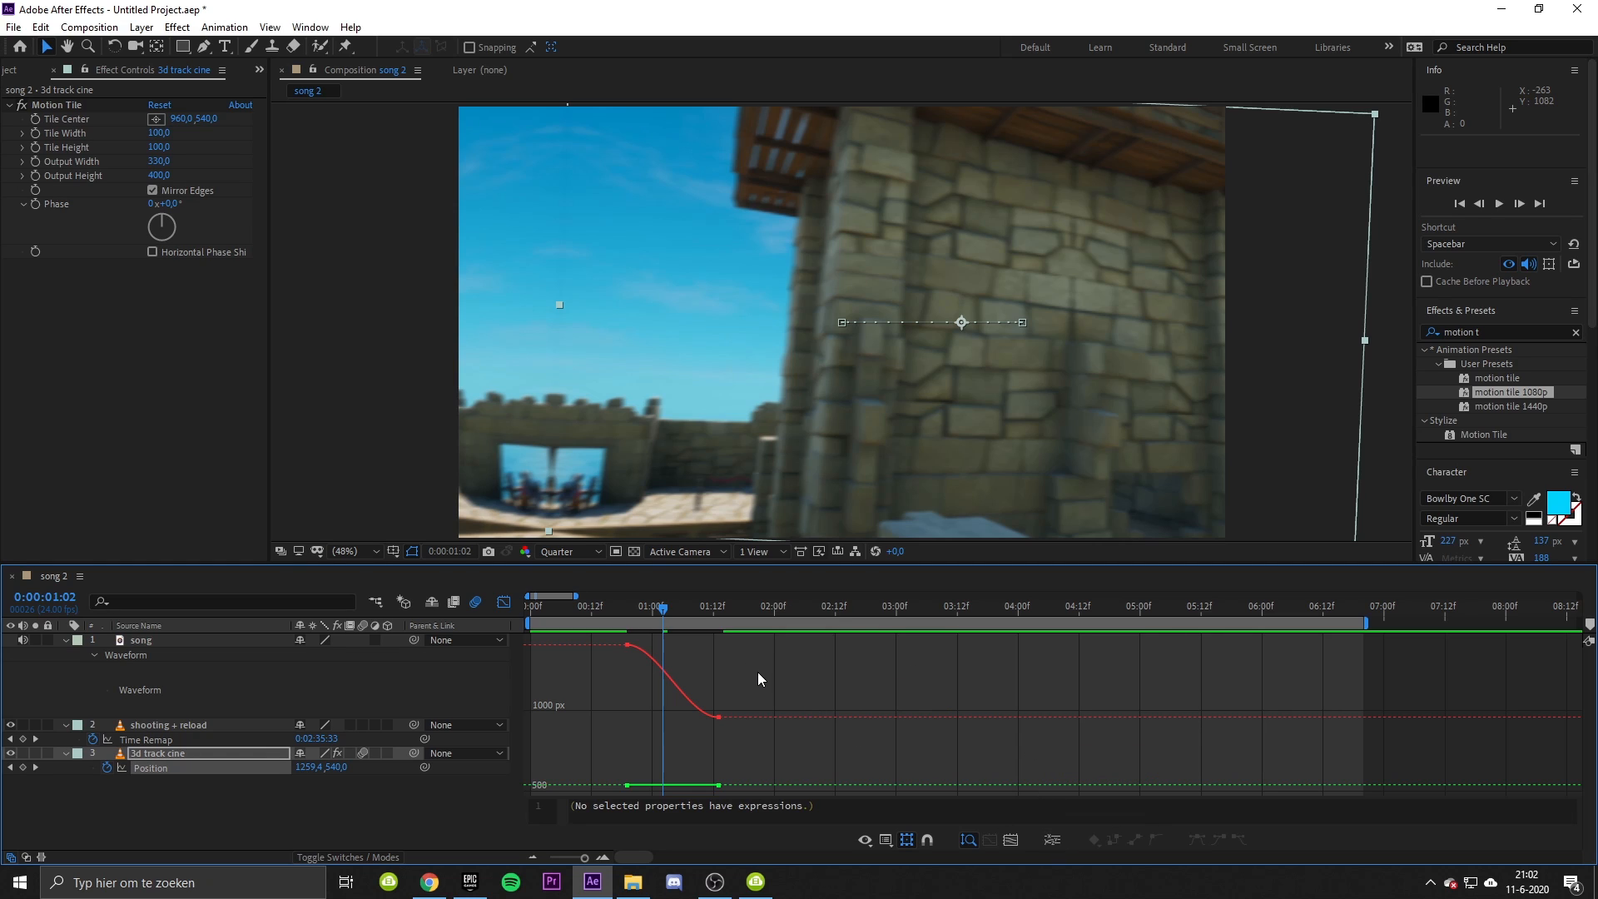
left_click_drag(762, 676, 716, 723)
left_click_drag(632, 637, 604, 651)
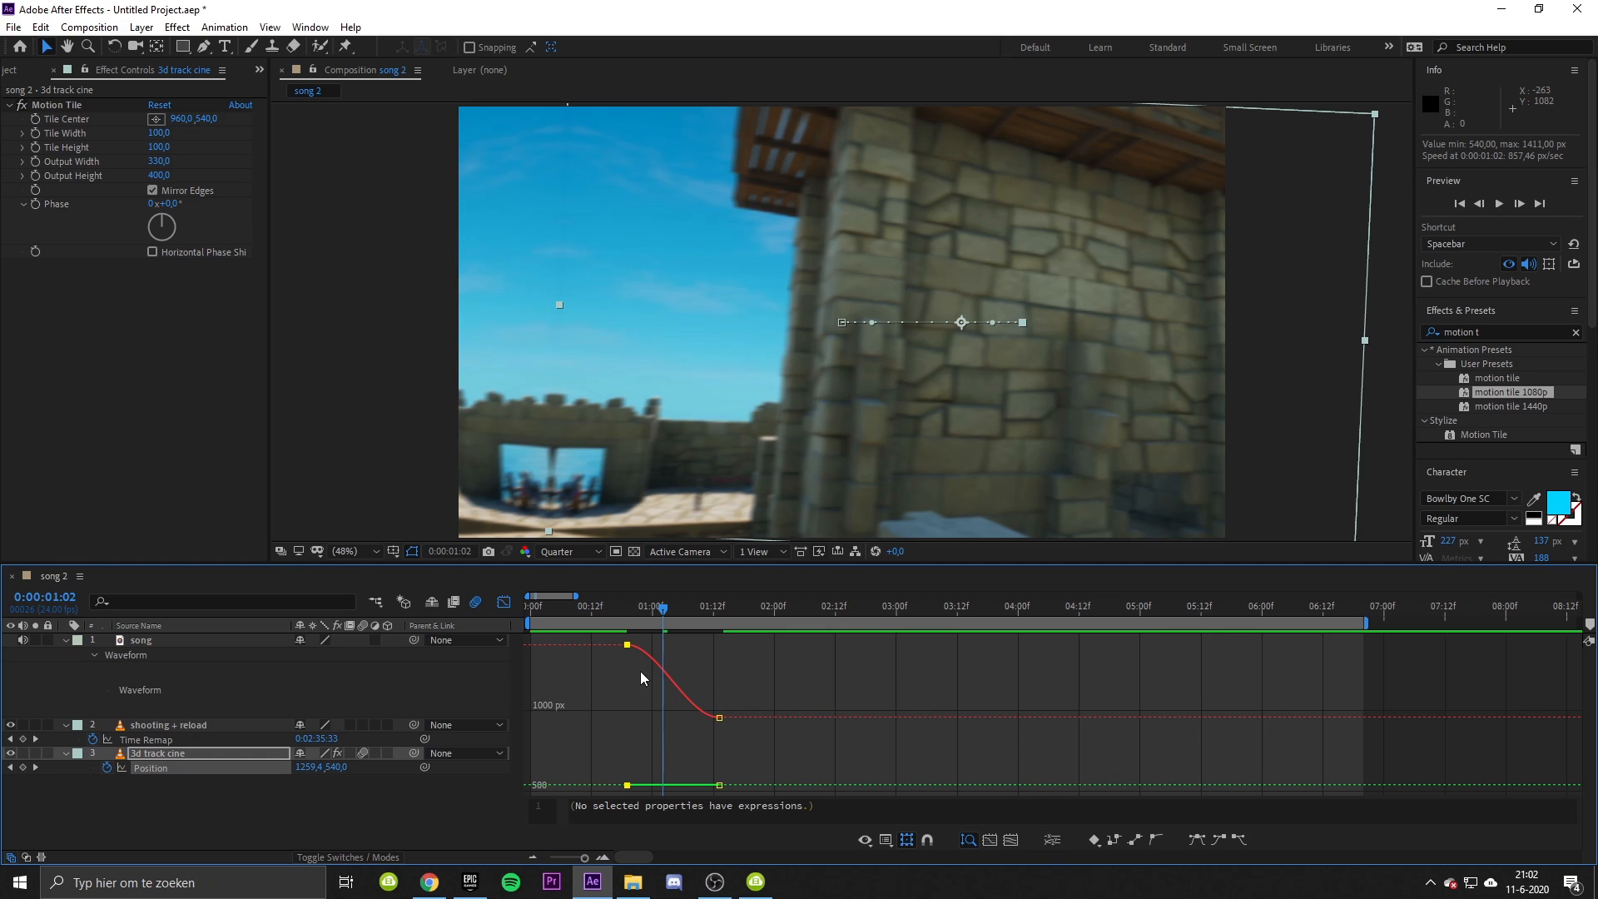
left_click(1053, 840)
left_click(719, 716)
left_click_drag(704, 706, 717, 692)
left_click_drag(643, 657, 593, 662)
key("ctrl+z")
key("ctrl+z")
key("ctrl+z")
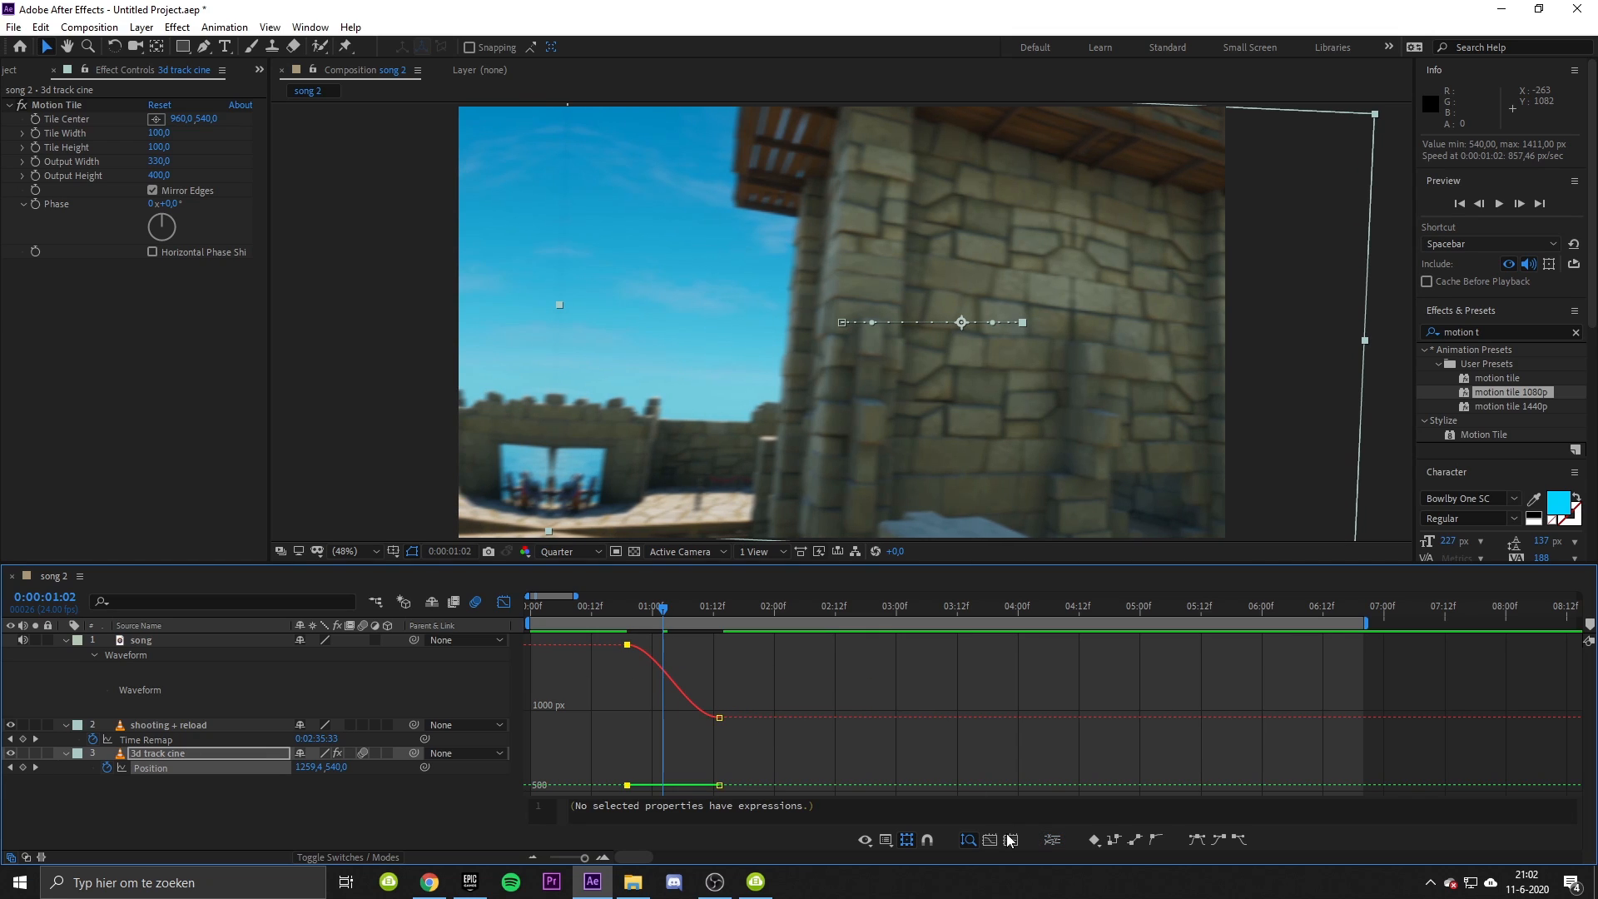
Step: Separate the 3d track cine position into X and Y, and shape X Position to drop steeply at the first keyframe and flatten early
left_click(1053, 840)
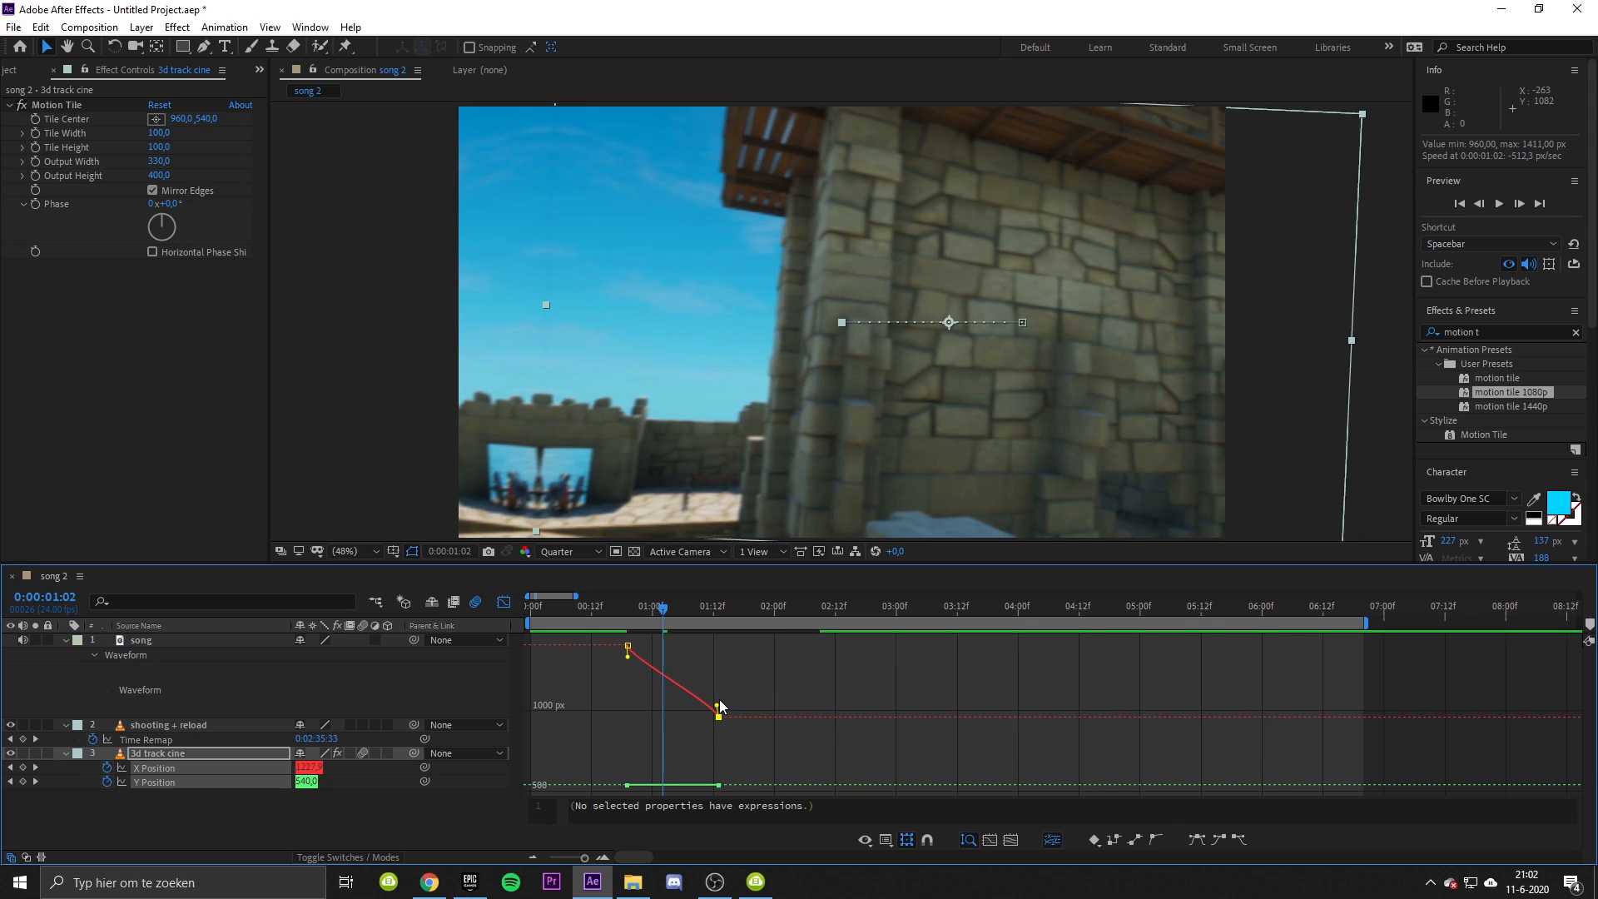
left_click_drag(718, 712, 622, 714)
left_click_drag(638, 618, 585, 616)
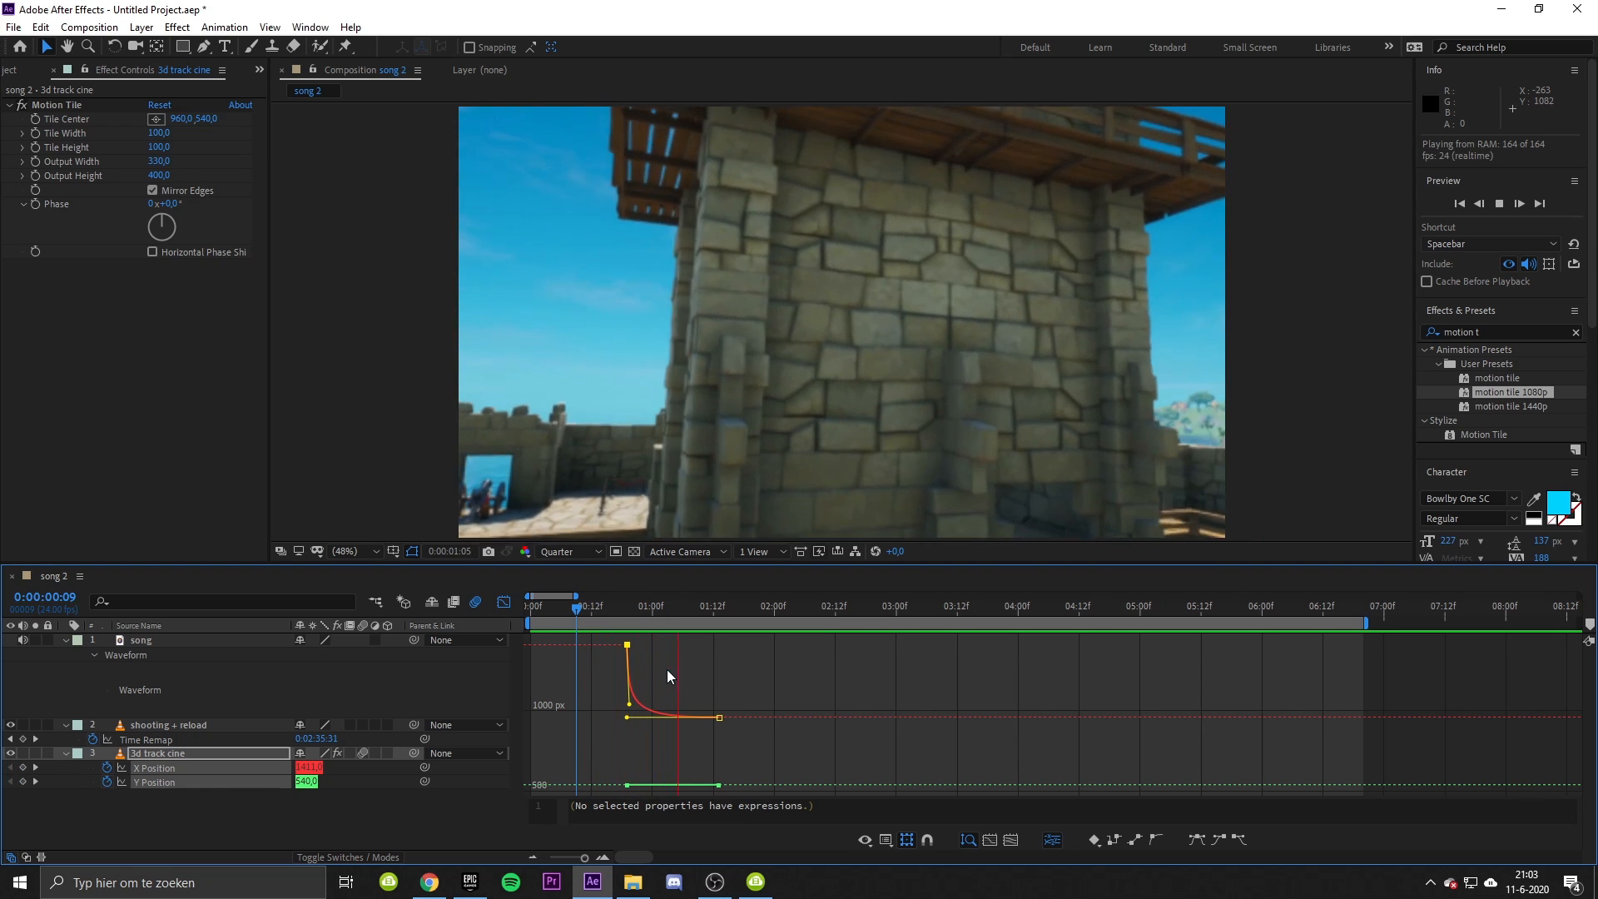
Step: Soften the X Position curve by shortening the incoming handle of the second keyframe, and preview the slide
key("space")
mouse_move(627, 716)
left_mouse_down()
mouse_move(647, 715)
mouse_move(624, 694)
left_mouse_up()
key("space")
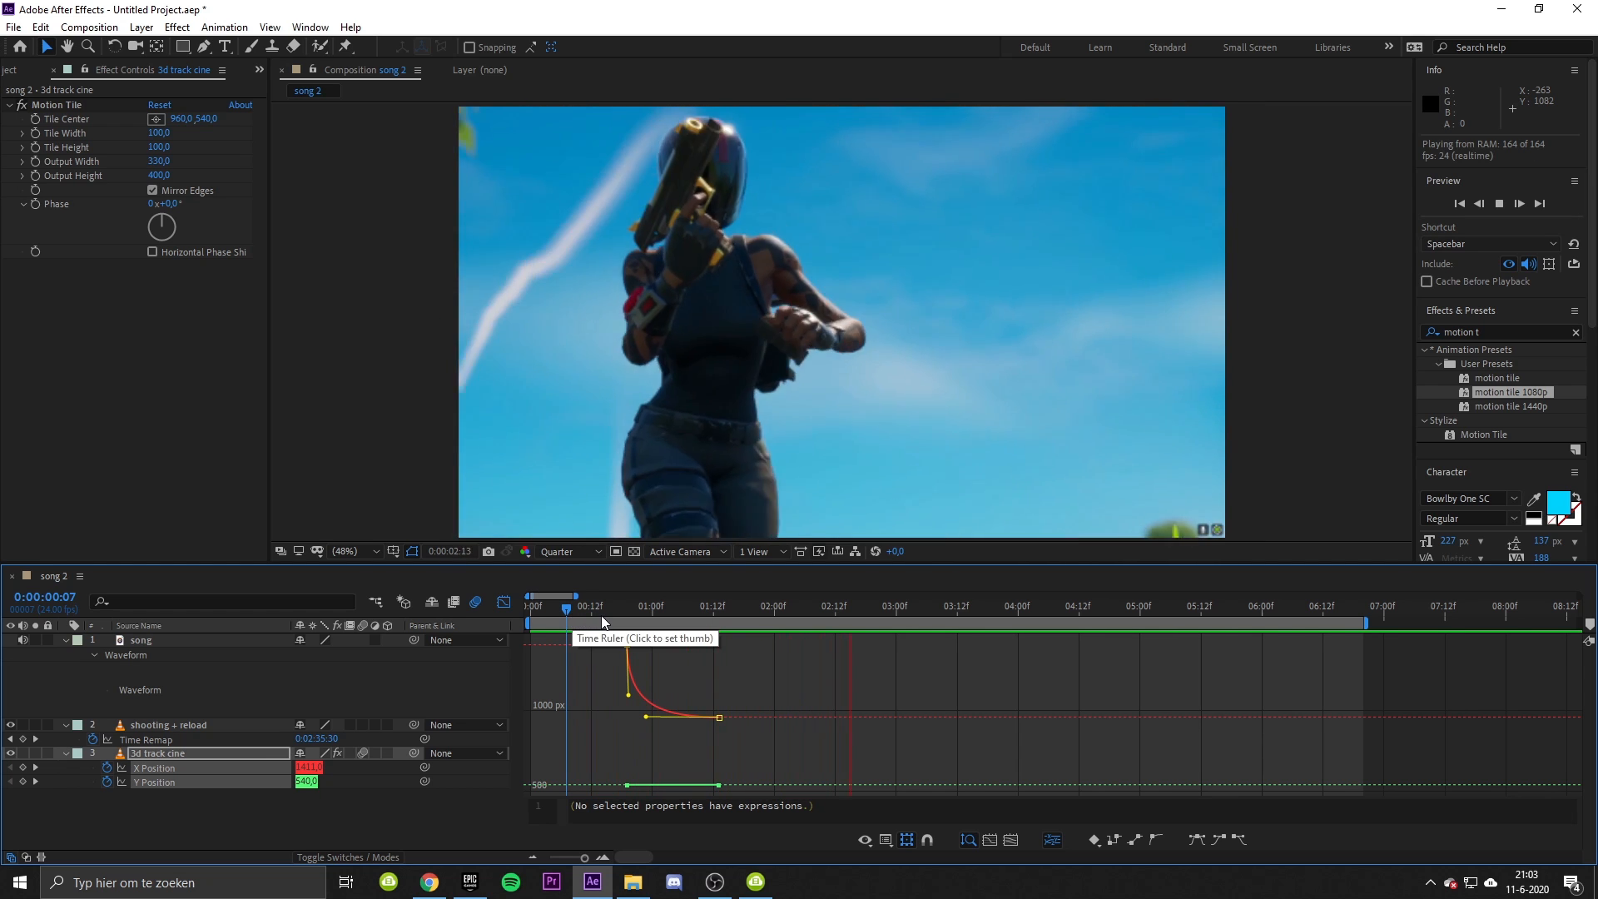
left_click_drag(601, 617, 701, 623)
key("space")
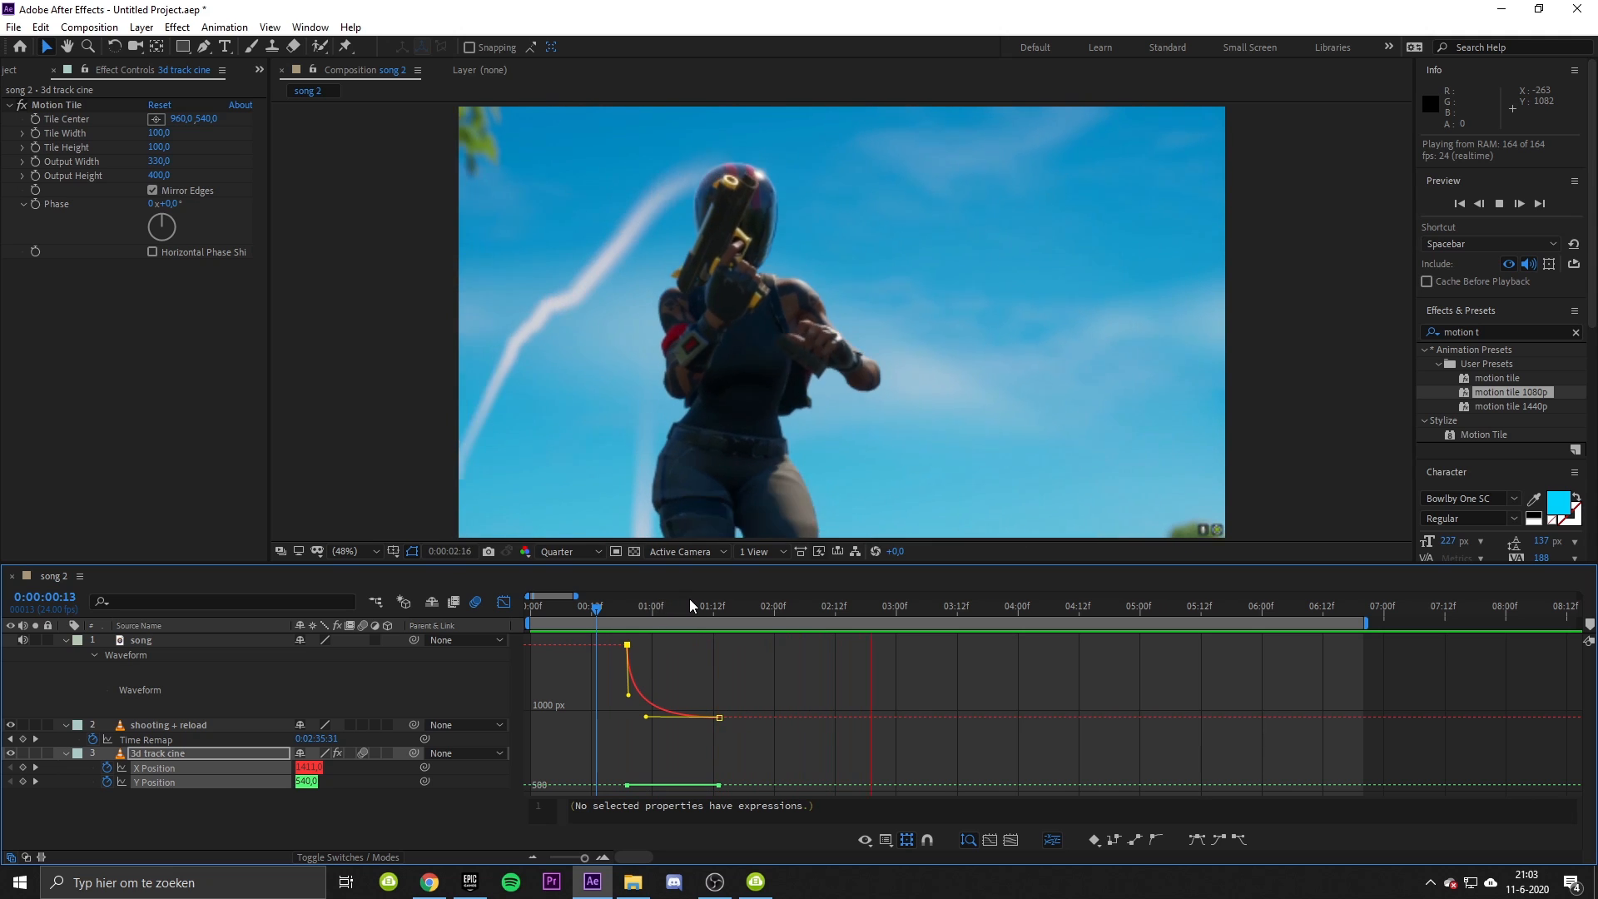
key("space")
Step: Set 3d track cine keyframes of X Position 1487 and Y Position 802 at 0:00:02:08
key("shift+F3")
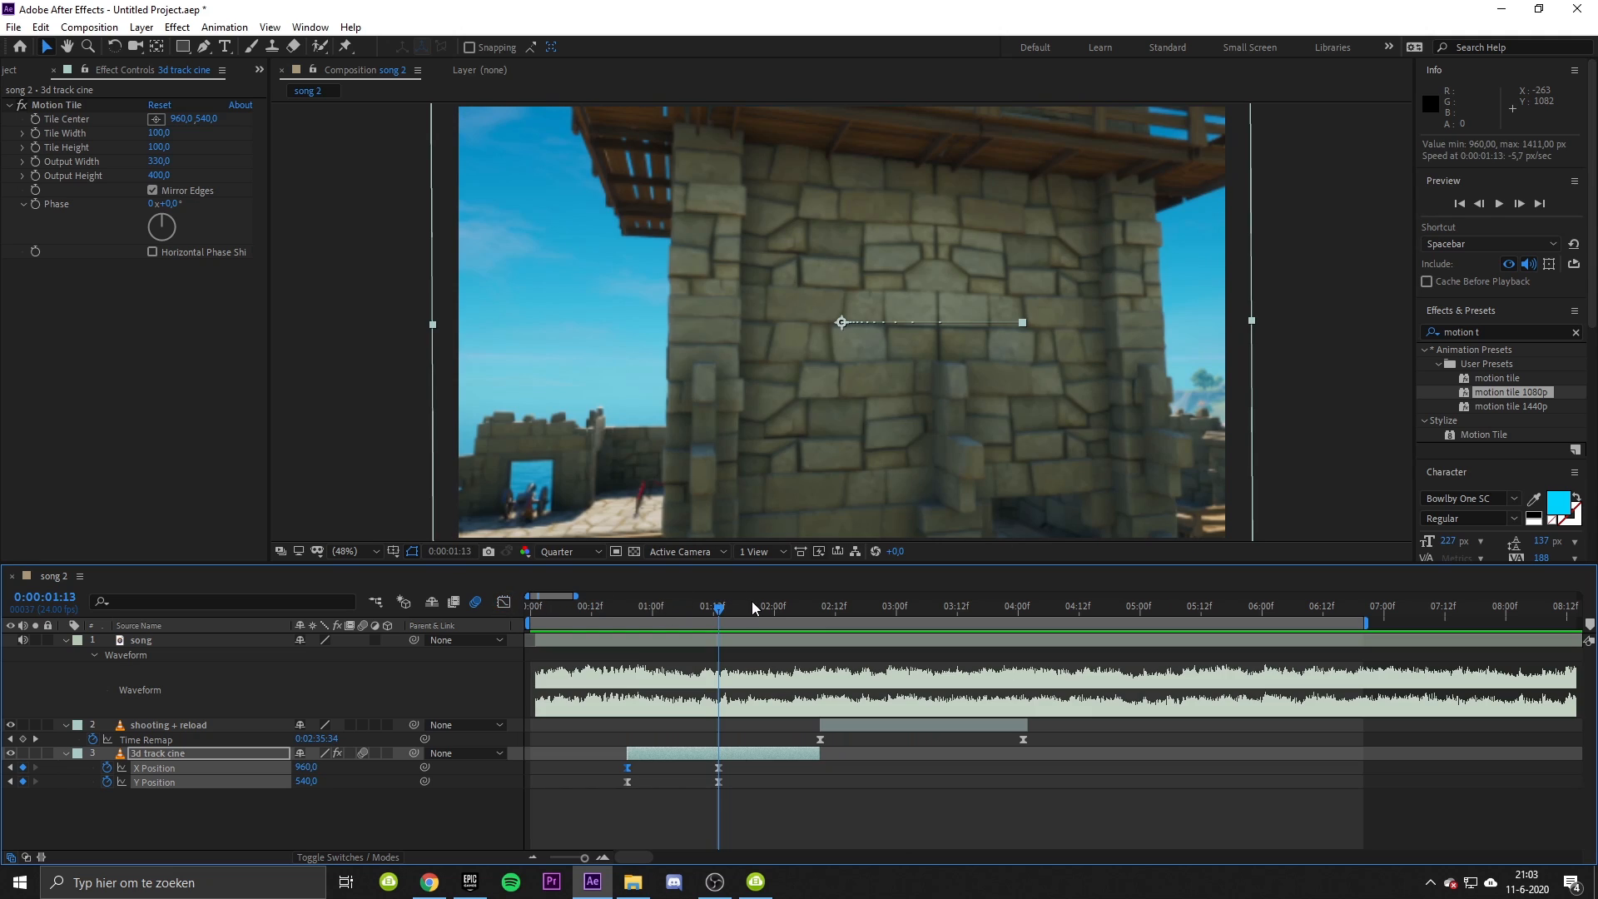
left_click_drag(751, 601, 816, 614)
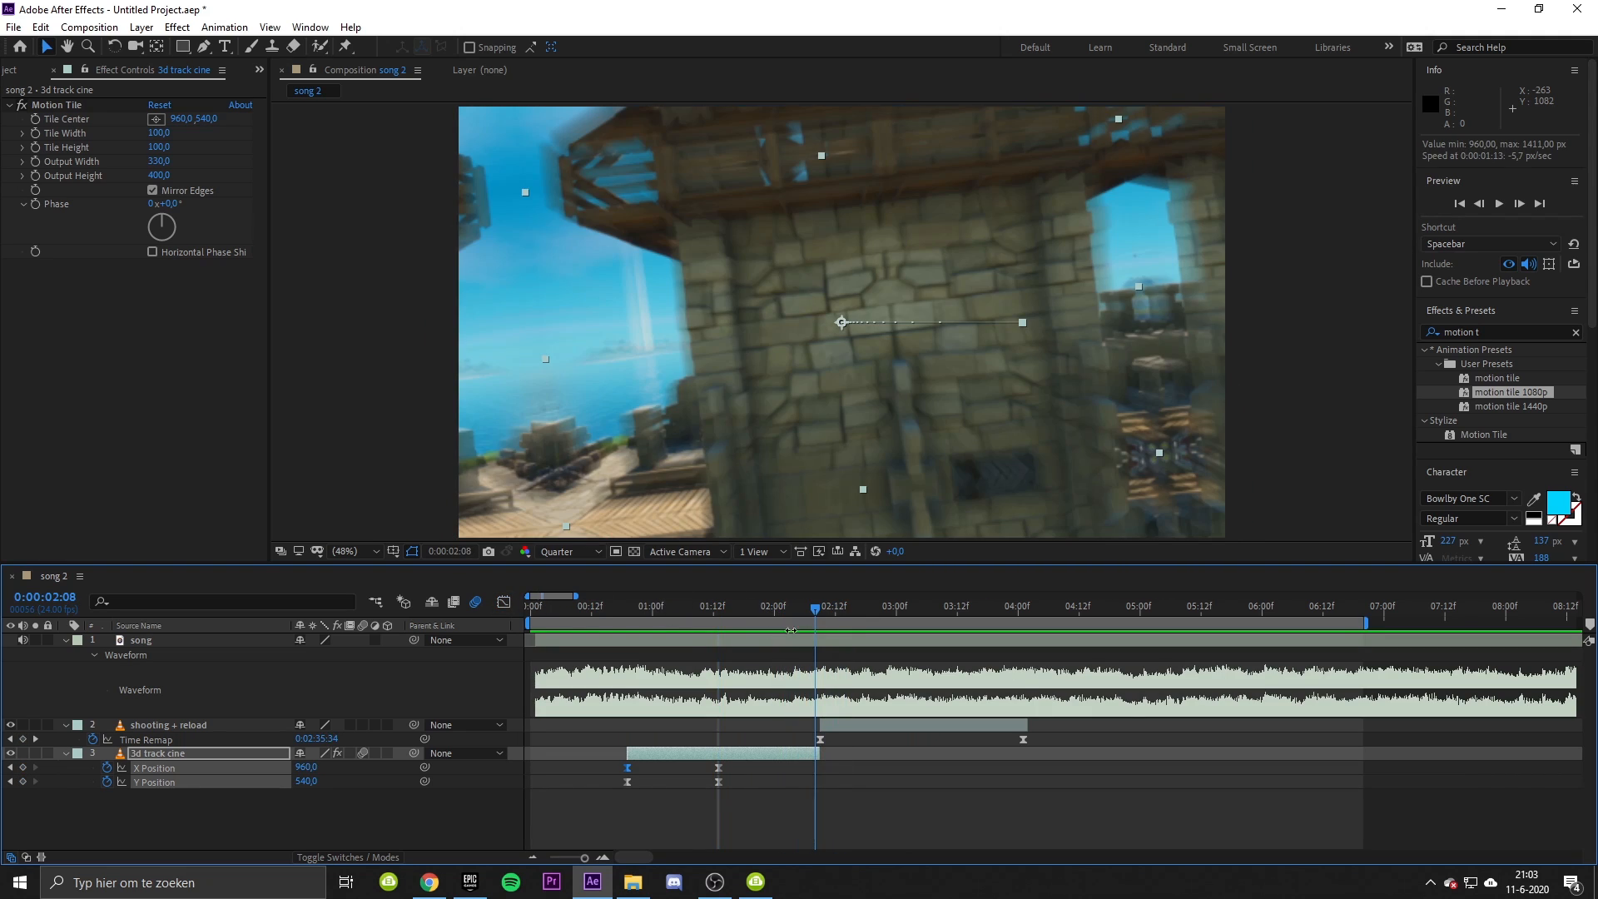
left_click_drag(314, 770, 338, 797)
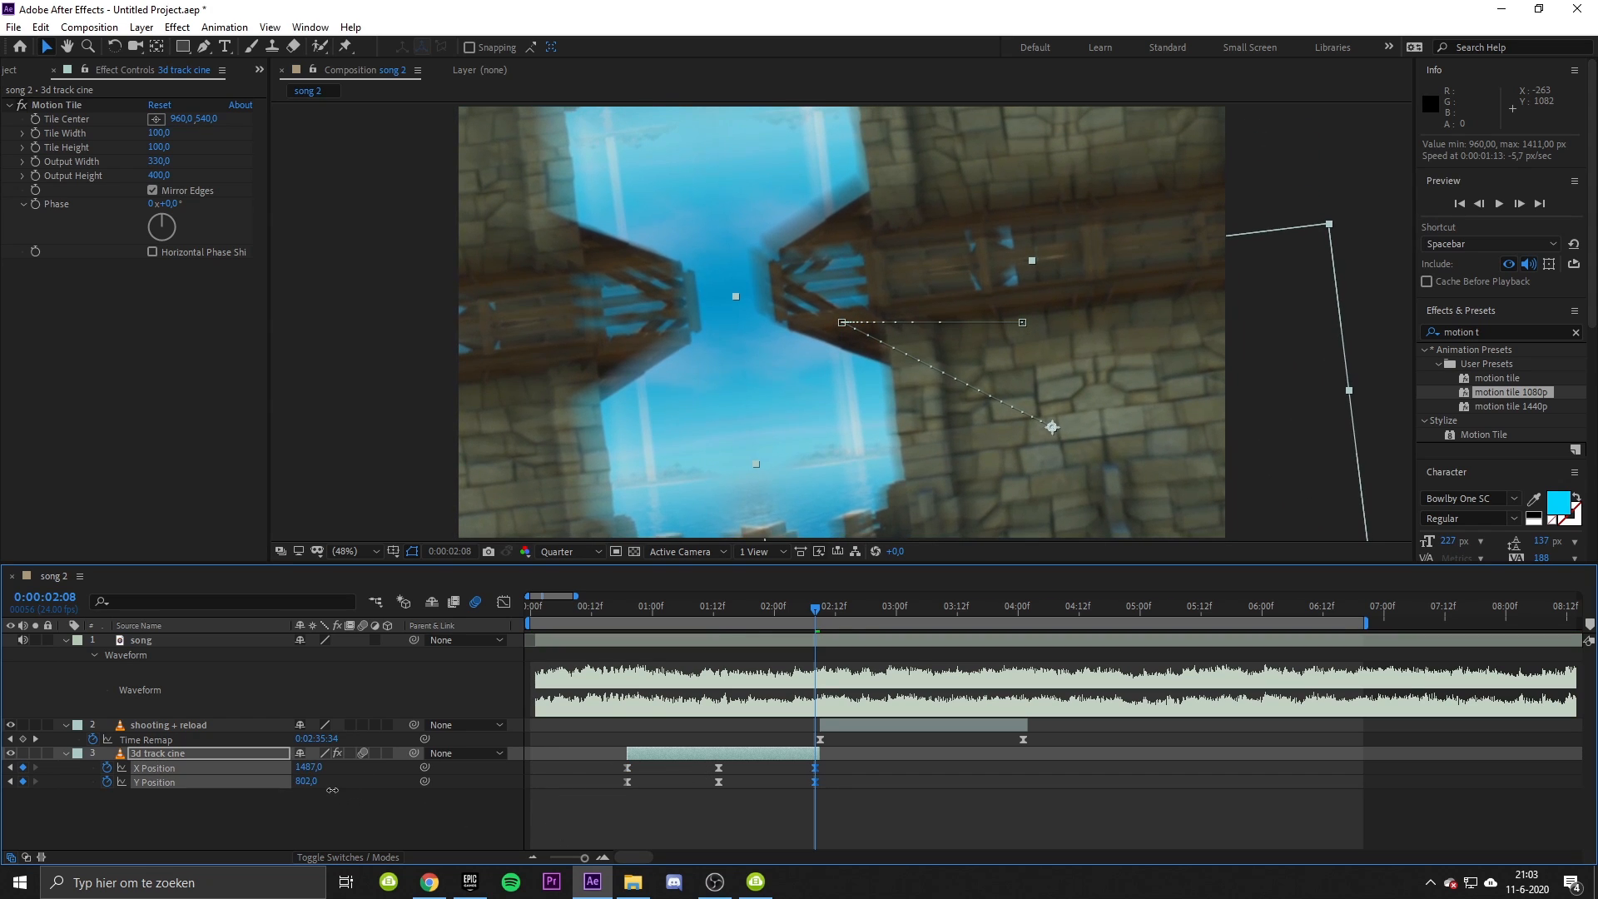
Step: Make the X and Y Position curves rise steeply into the 0:00:02:08 keyframes, and preview the motion from 0:00:00:11
left_click_drag(813, 609, 871, 611)
key("shift+F3")
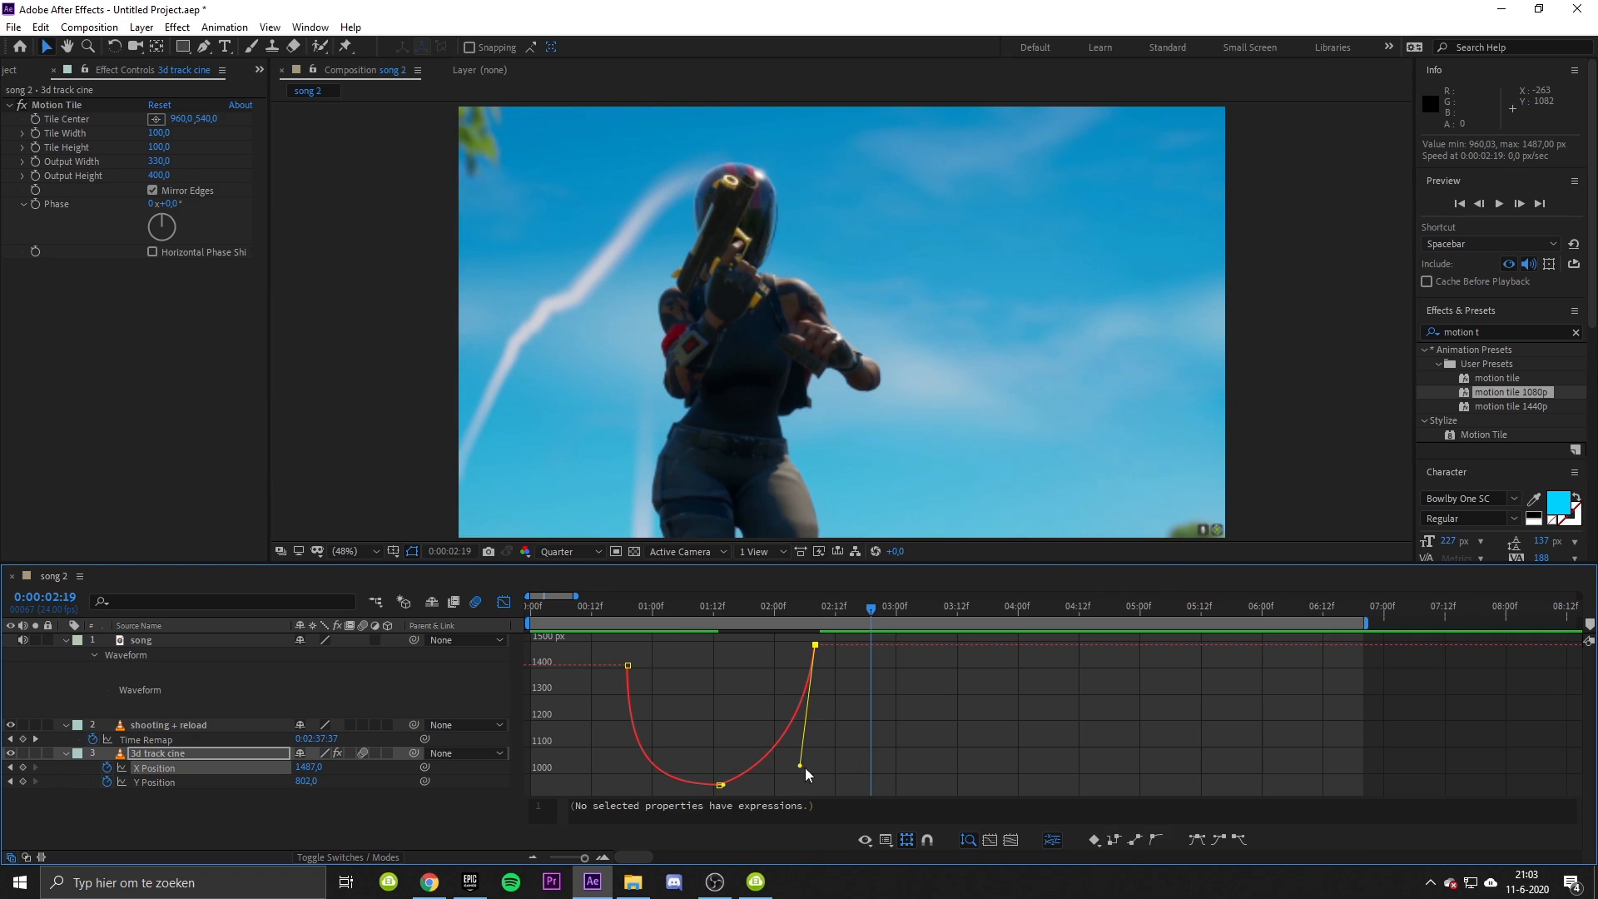
left_click_drag(800, 765, 804, 802)
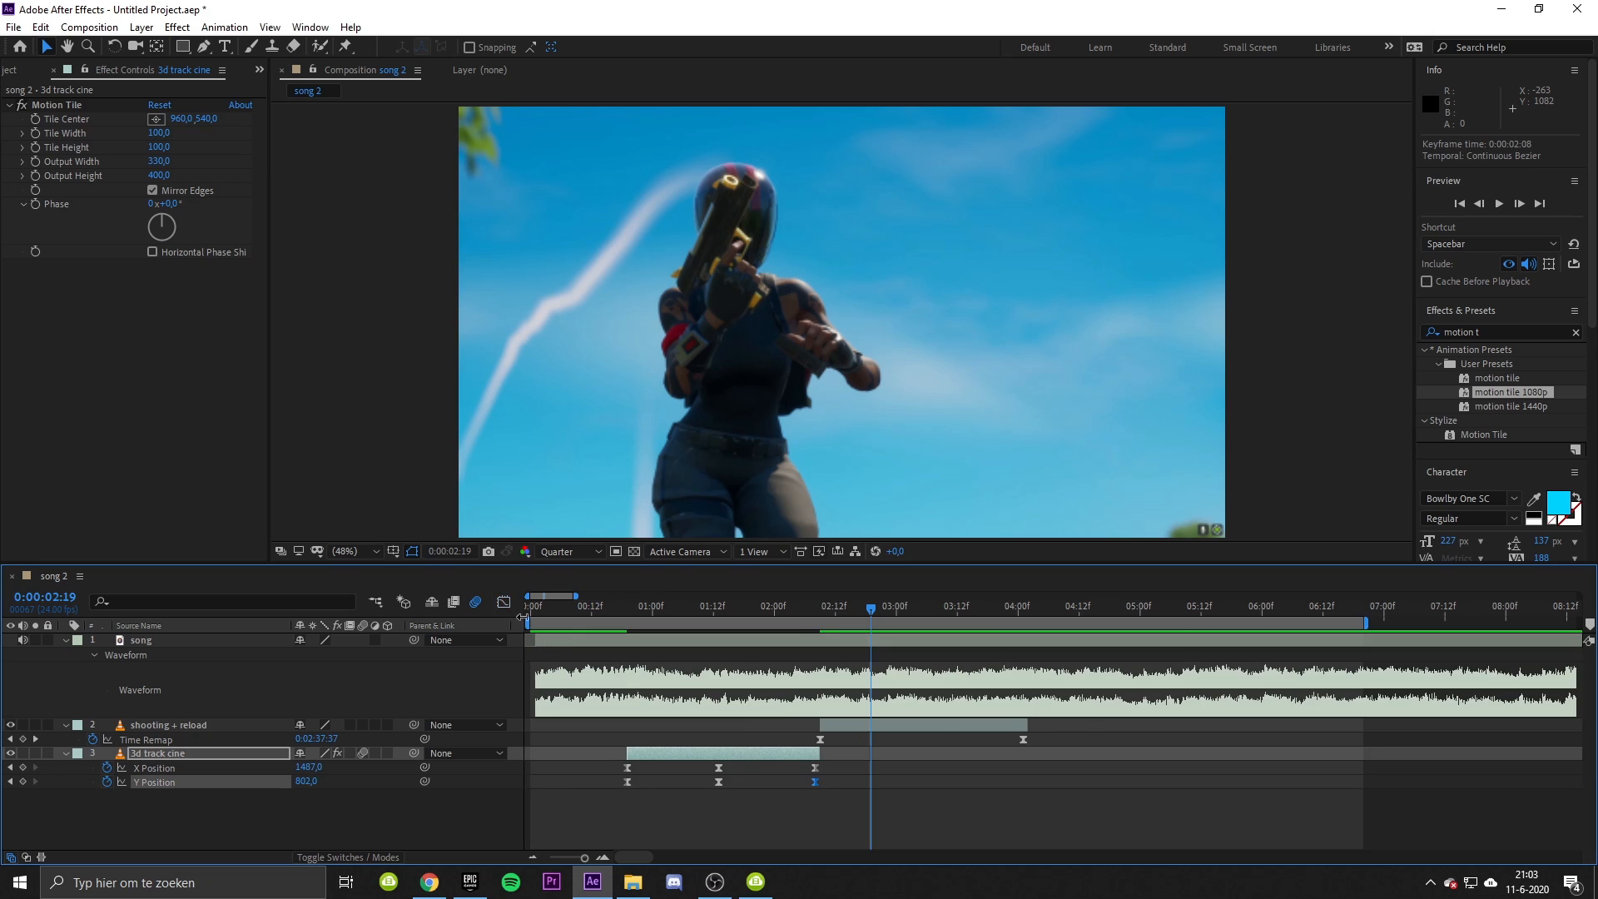
key("shift+F3")
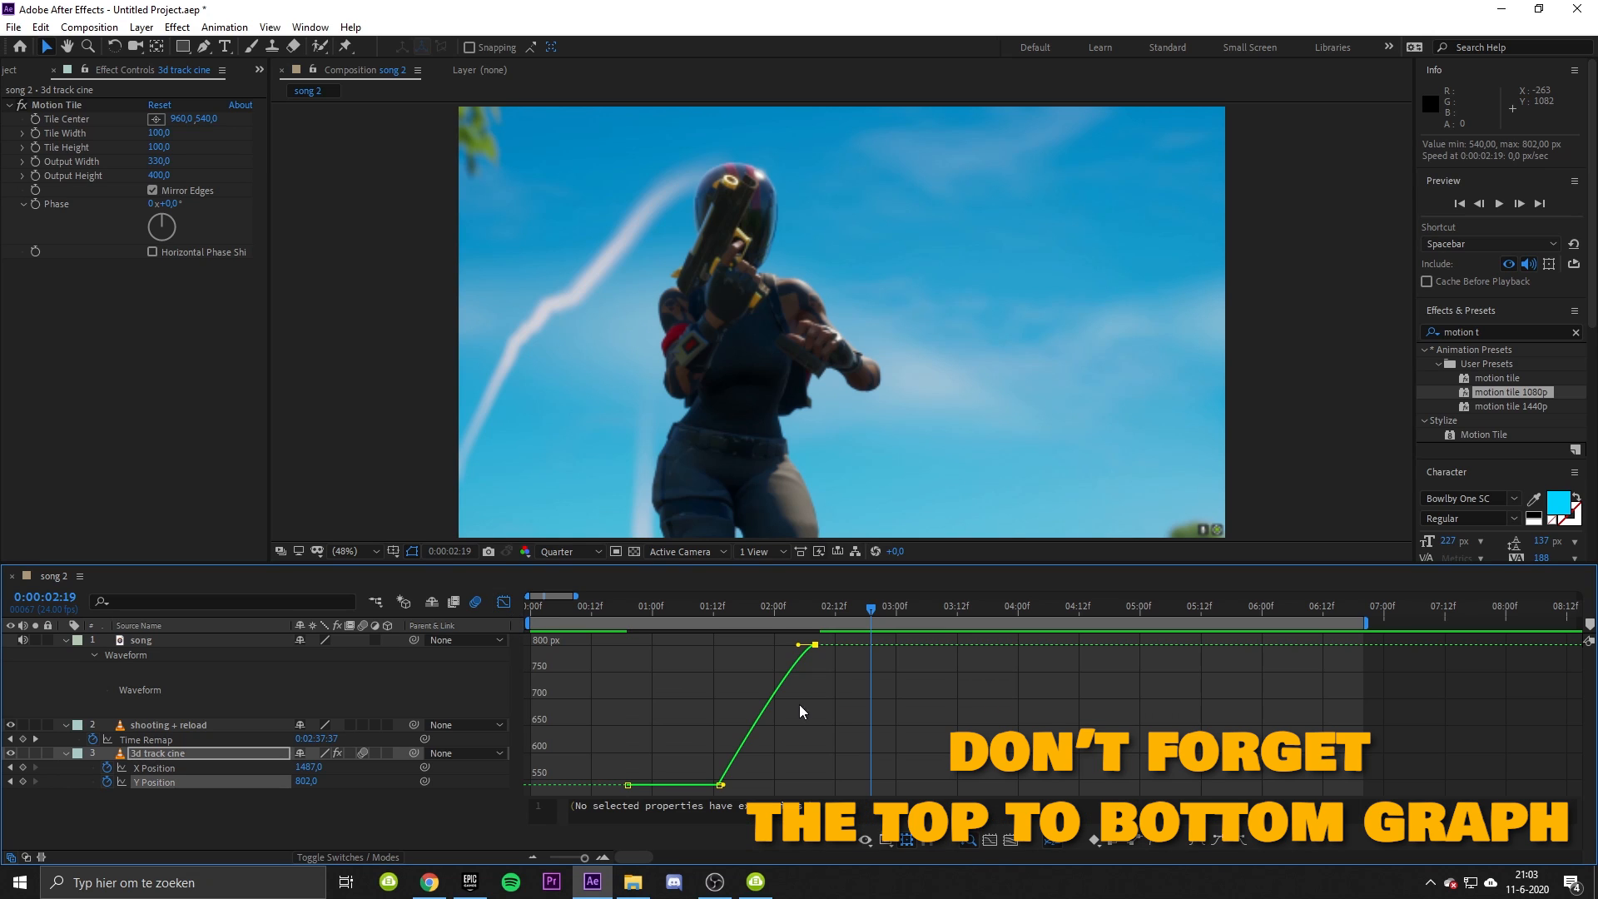
left_click_drag(798, 646, 797, 775)
key("shift+F3")
left_click(587, 616)
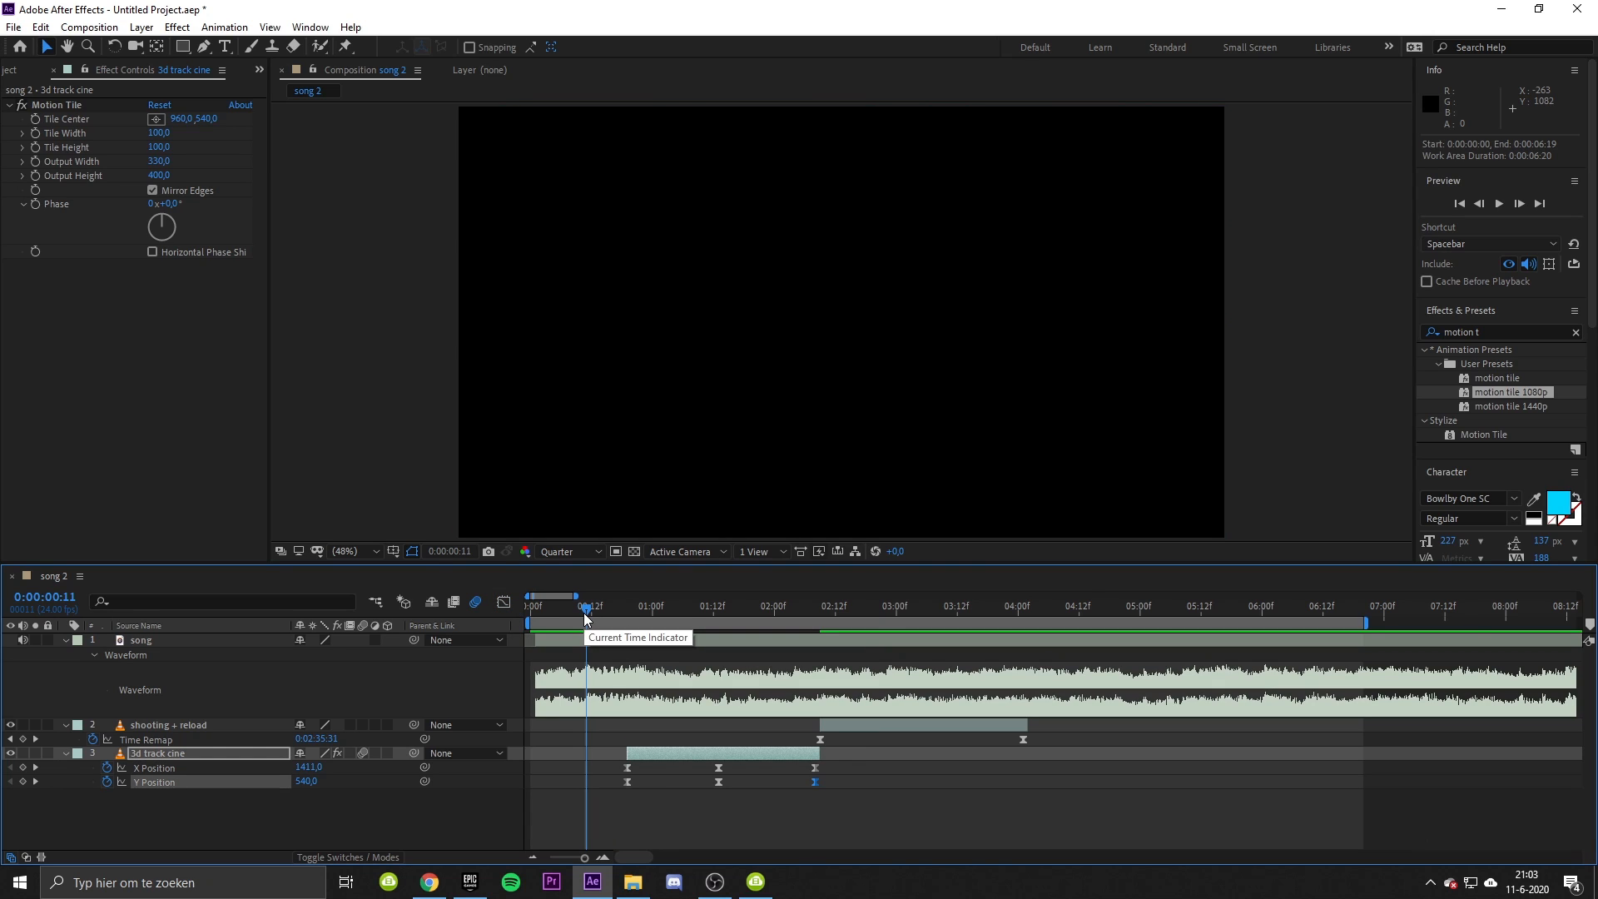
key("space")
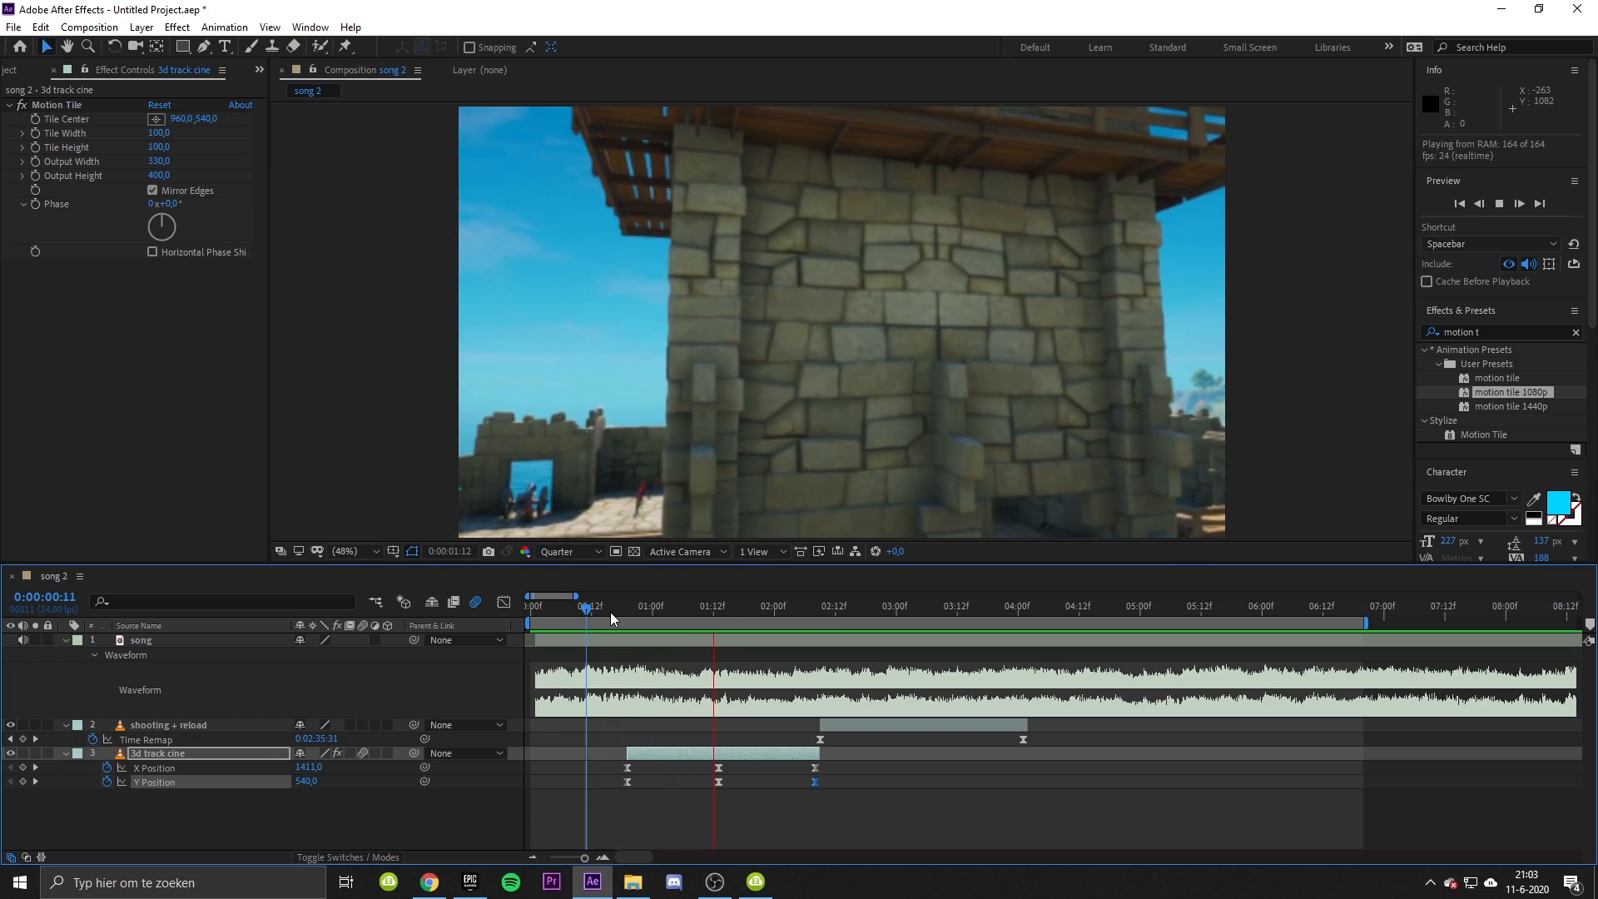
key("space")
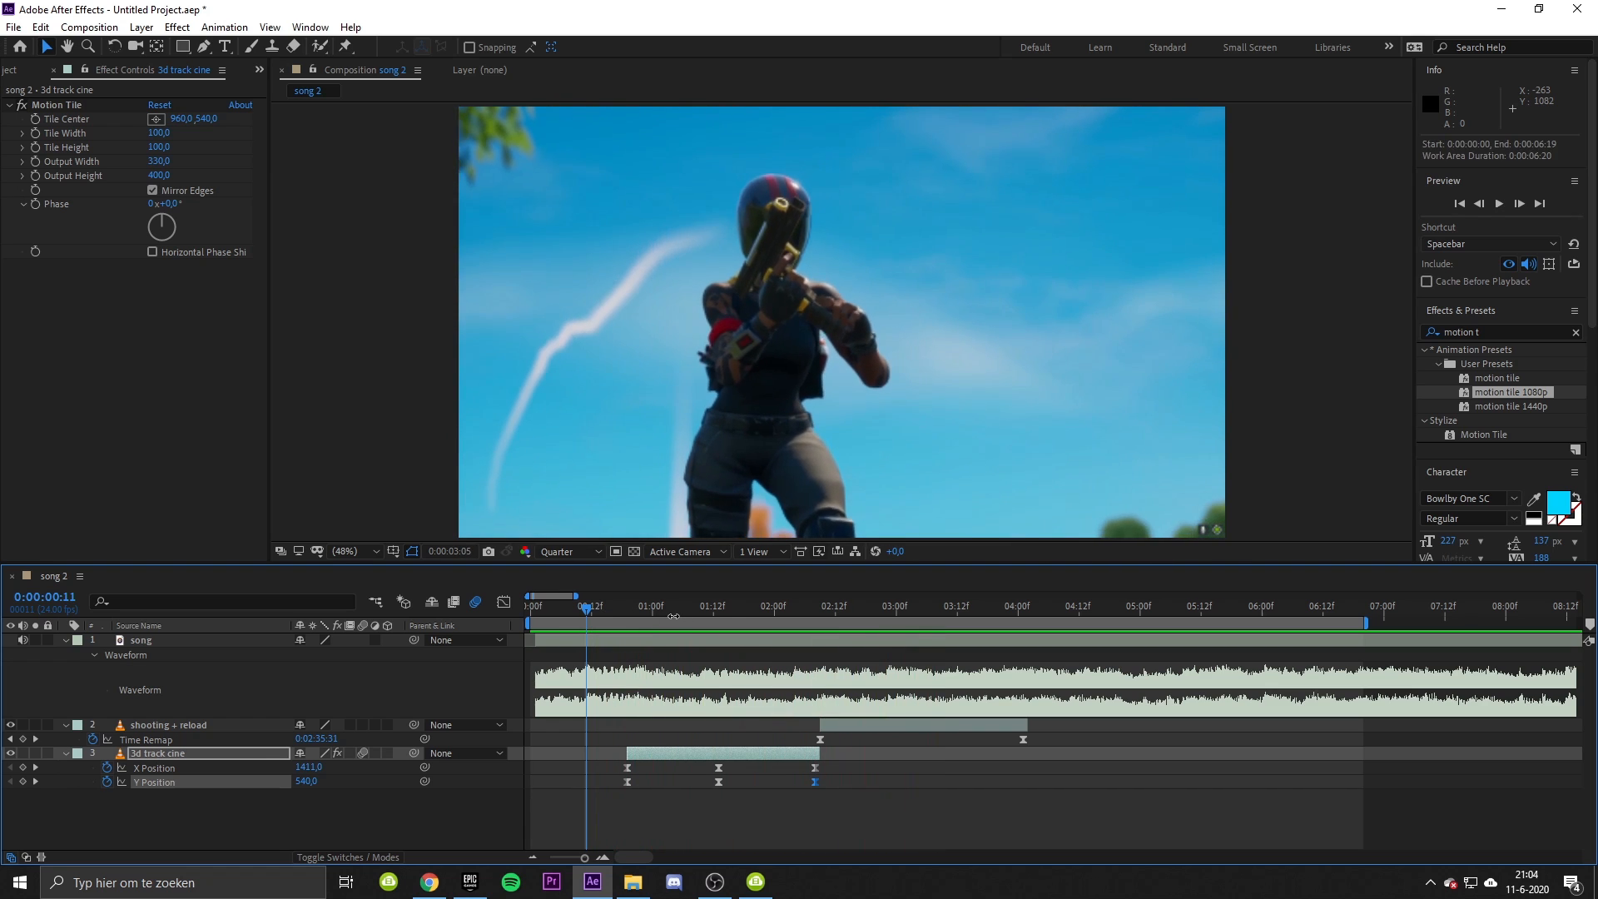
Step: Add a rotation keyframe of 6° to the shooting + reload layer at 0:00:02:09
left_click_drag(673, 616, 821, 656)
left_click(833, 724)
key("s")
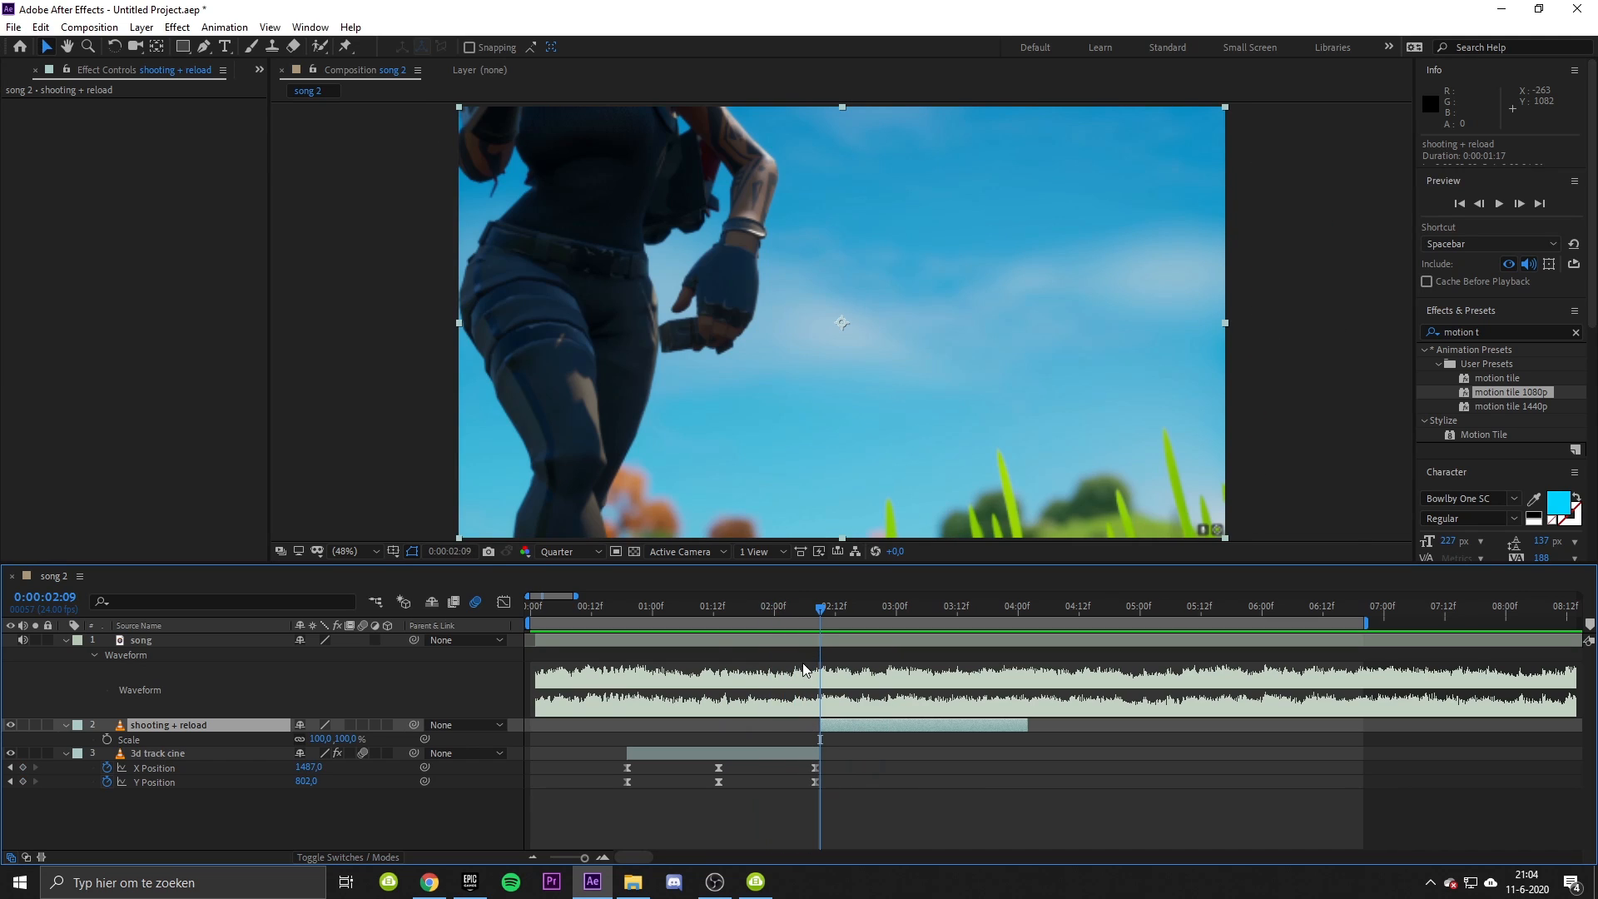
left_click_drag(321, 743, 327, 743)
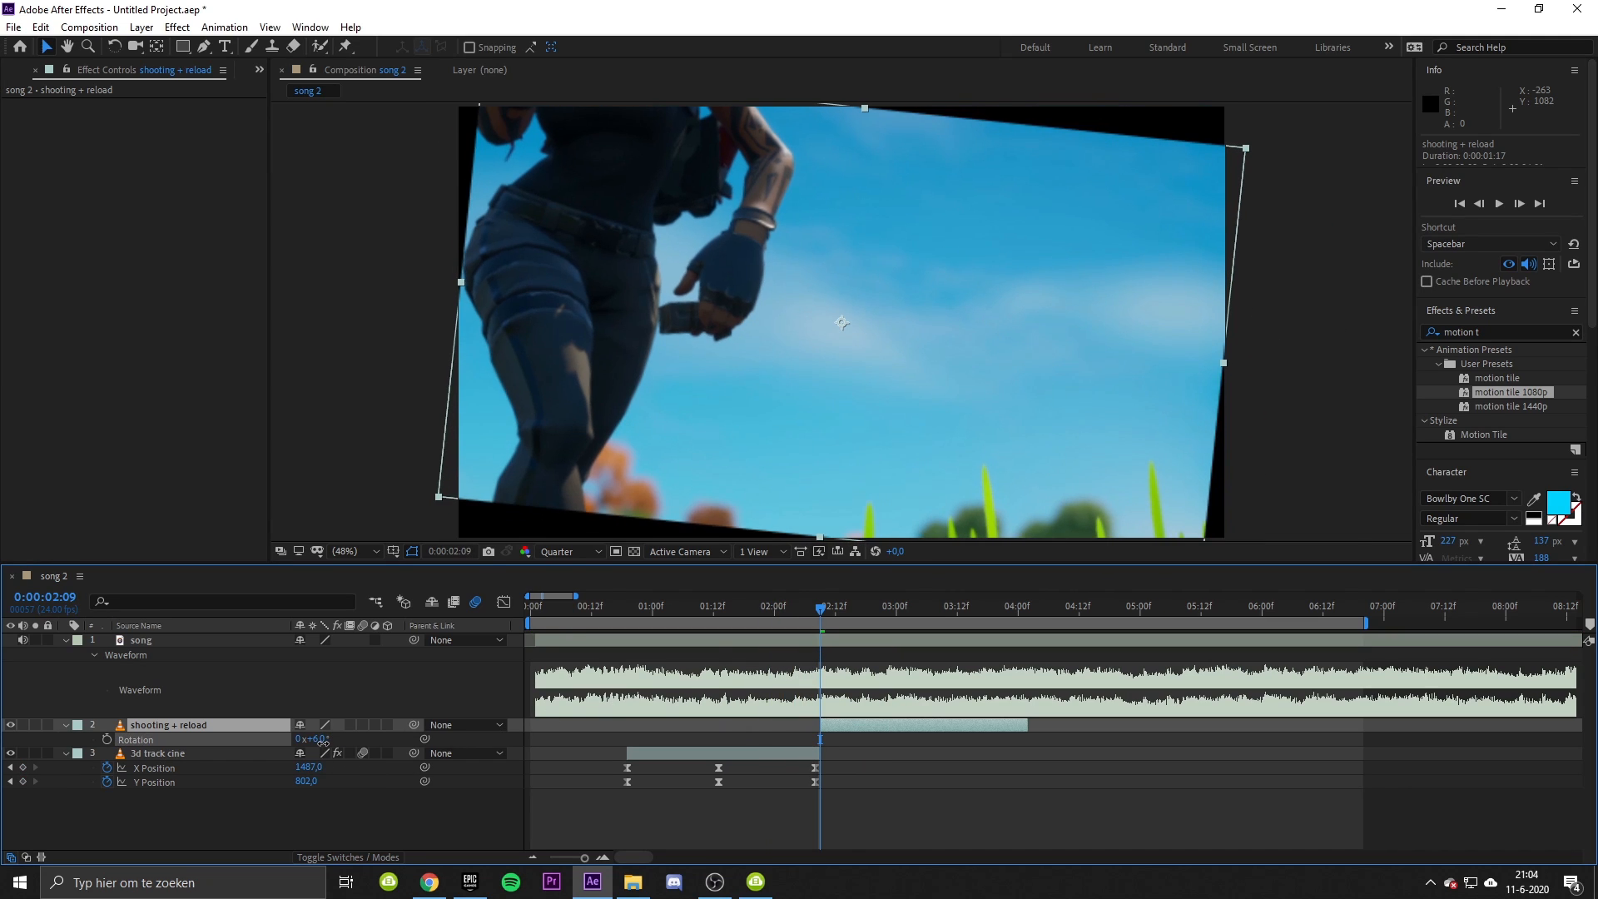
left_click(106, 739)
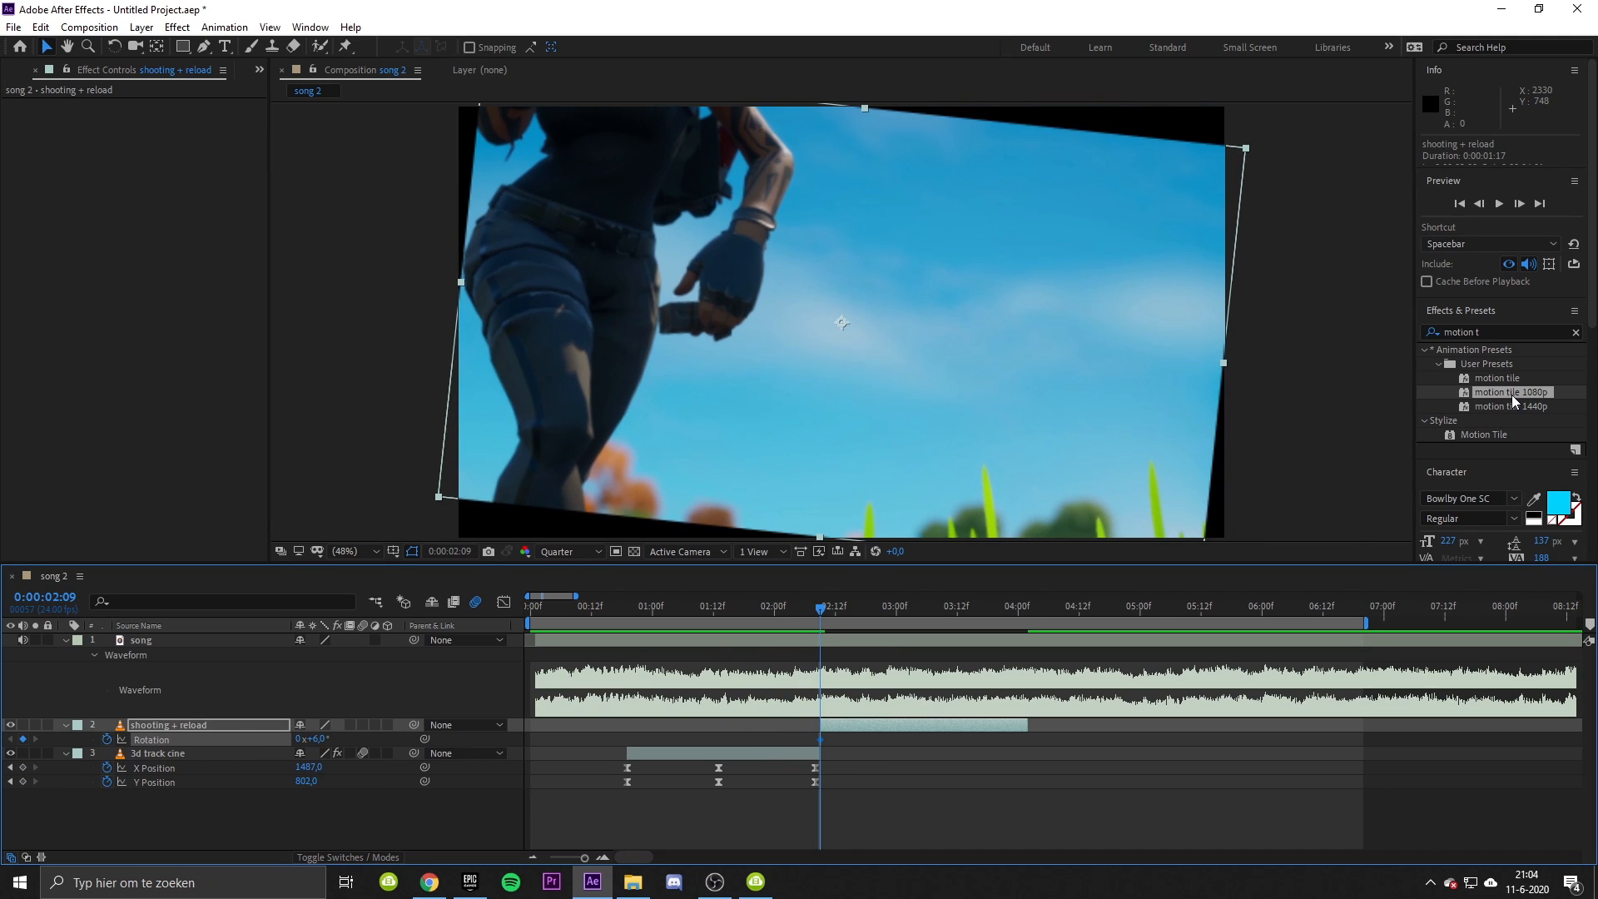
Step: Apply the motion tile 1080p preset to the shooting + reload layer and set its scale to 107%
left_click_drag(1513, 400, 919, 730)
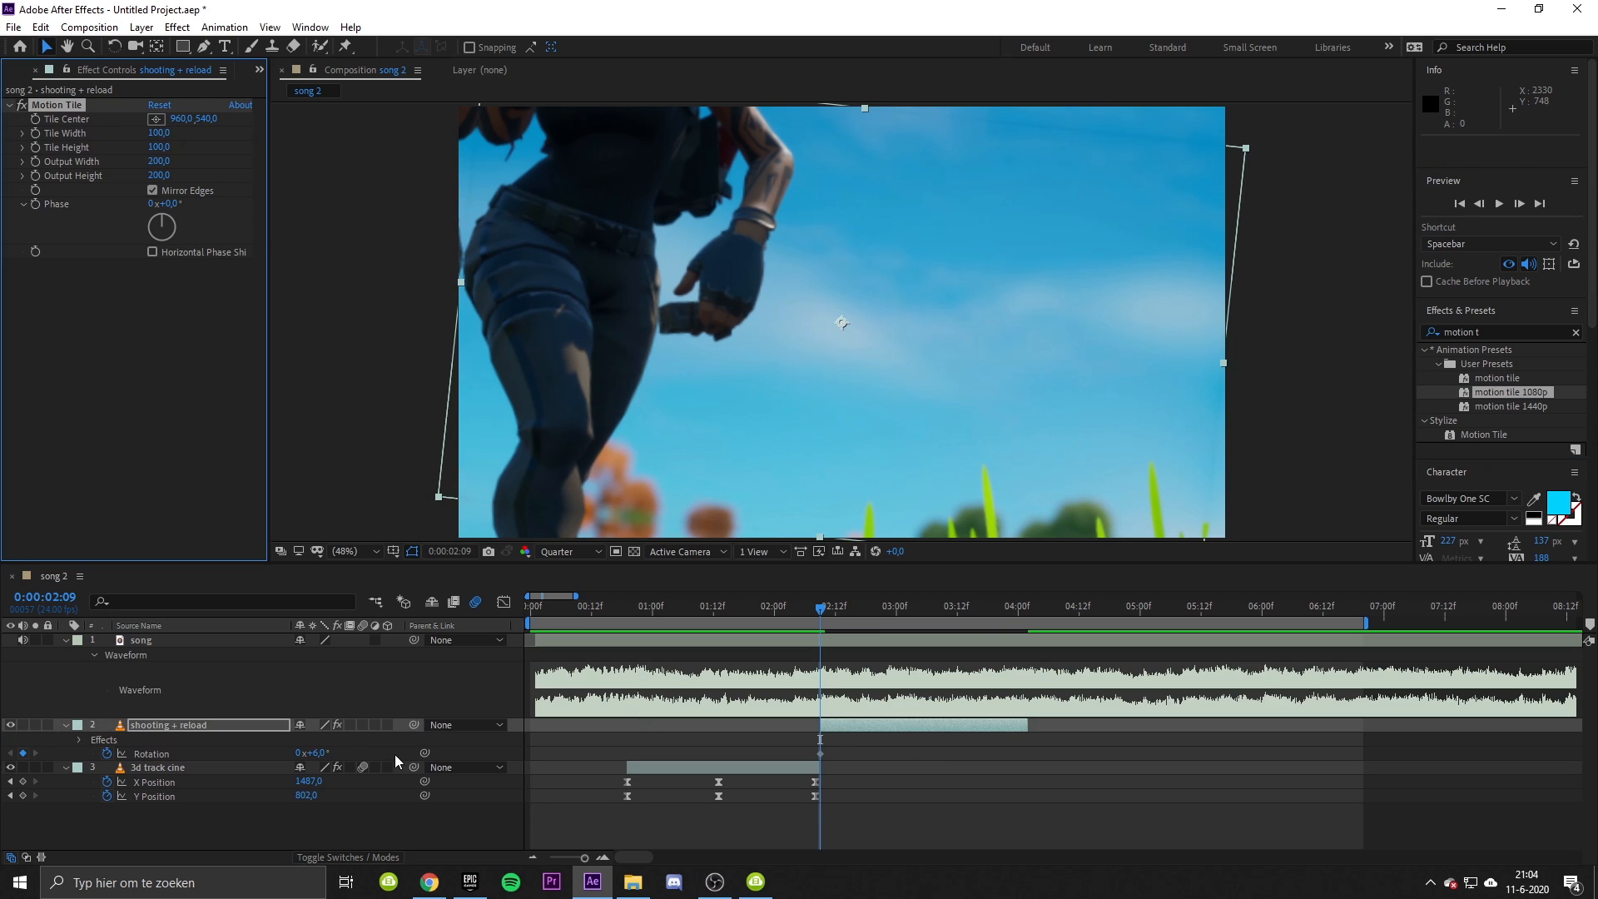
key("s")
left_click_drag(320, 740, 326, 739)
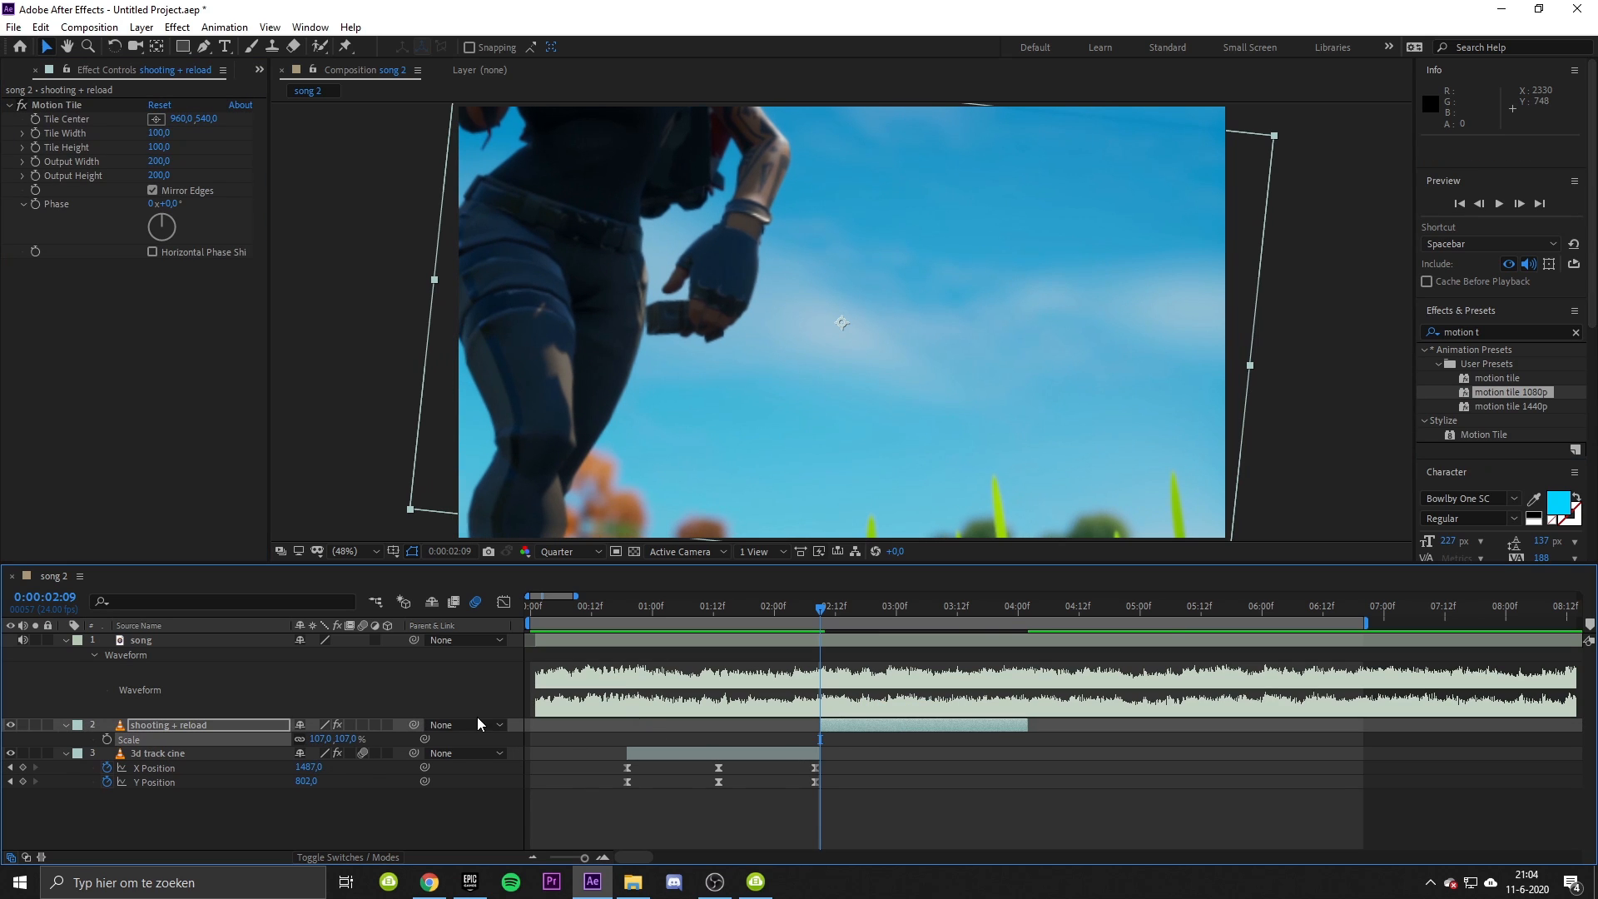
Step: Set a rotation keyframe of -6° on the shooting + reload layer at 0:00:04:01
key("r")
left_click_drag(623, 606, 1023, 626)
left_click_drag(325, 739, 313, 742)
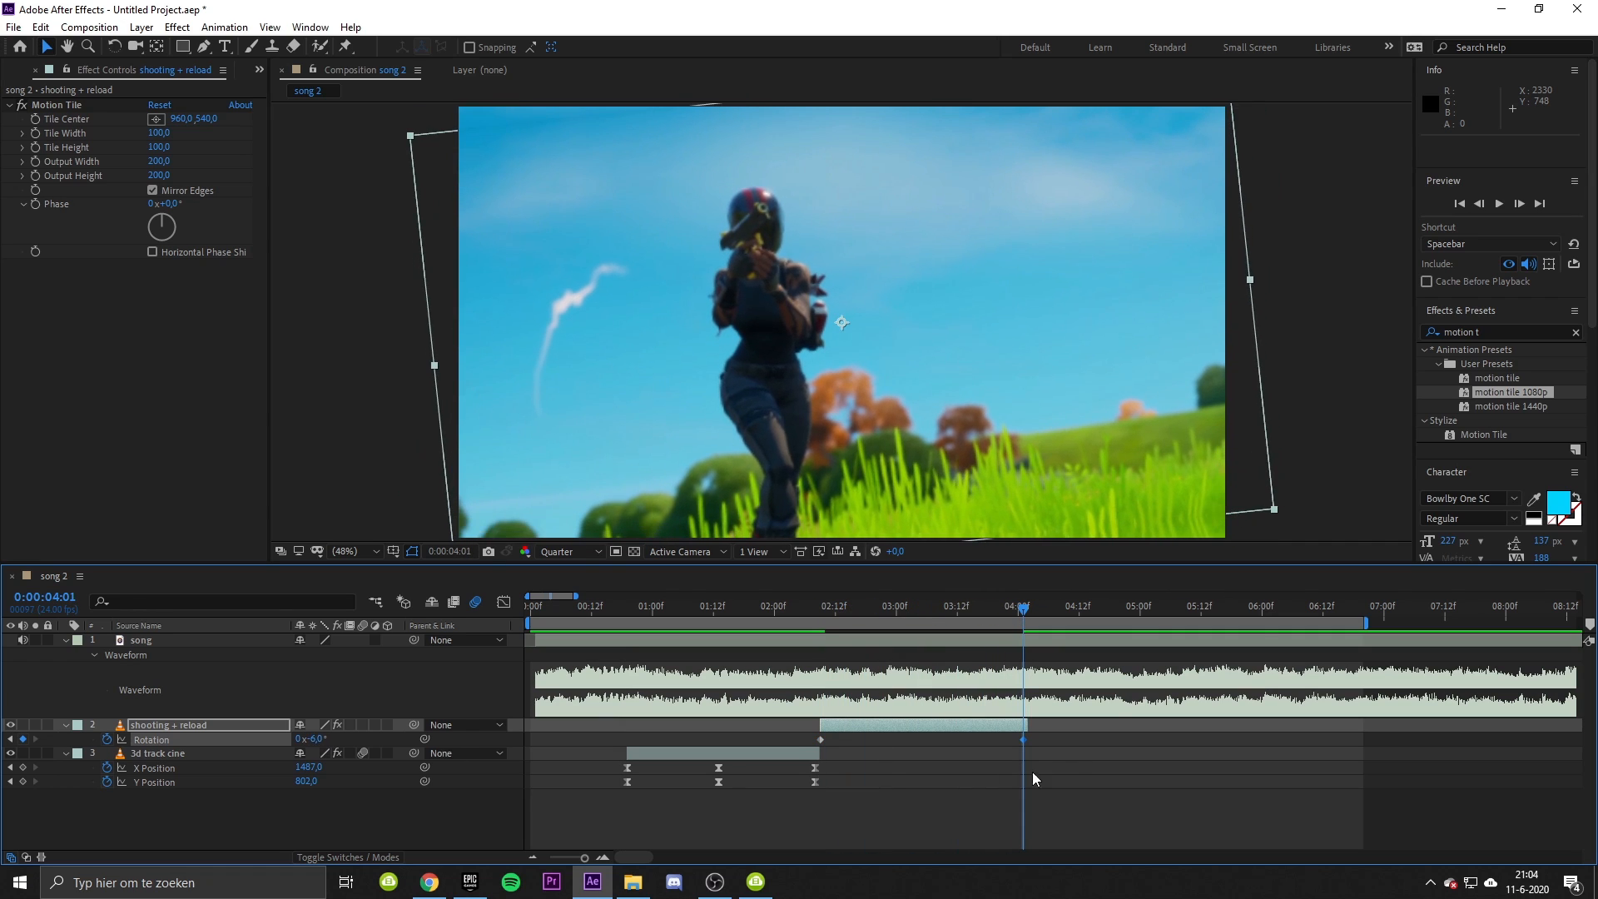
Step: Apply Easy Ease to both shooting + reload rotation keyframes and display their value curve in the Graph Editor
left_click_drag(1028, 753, 781, 741)
key("F9")
left_click(504, 603)
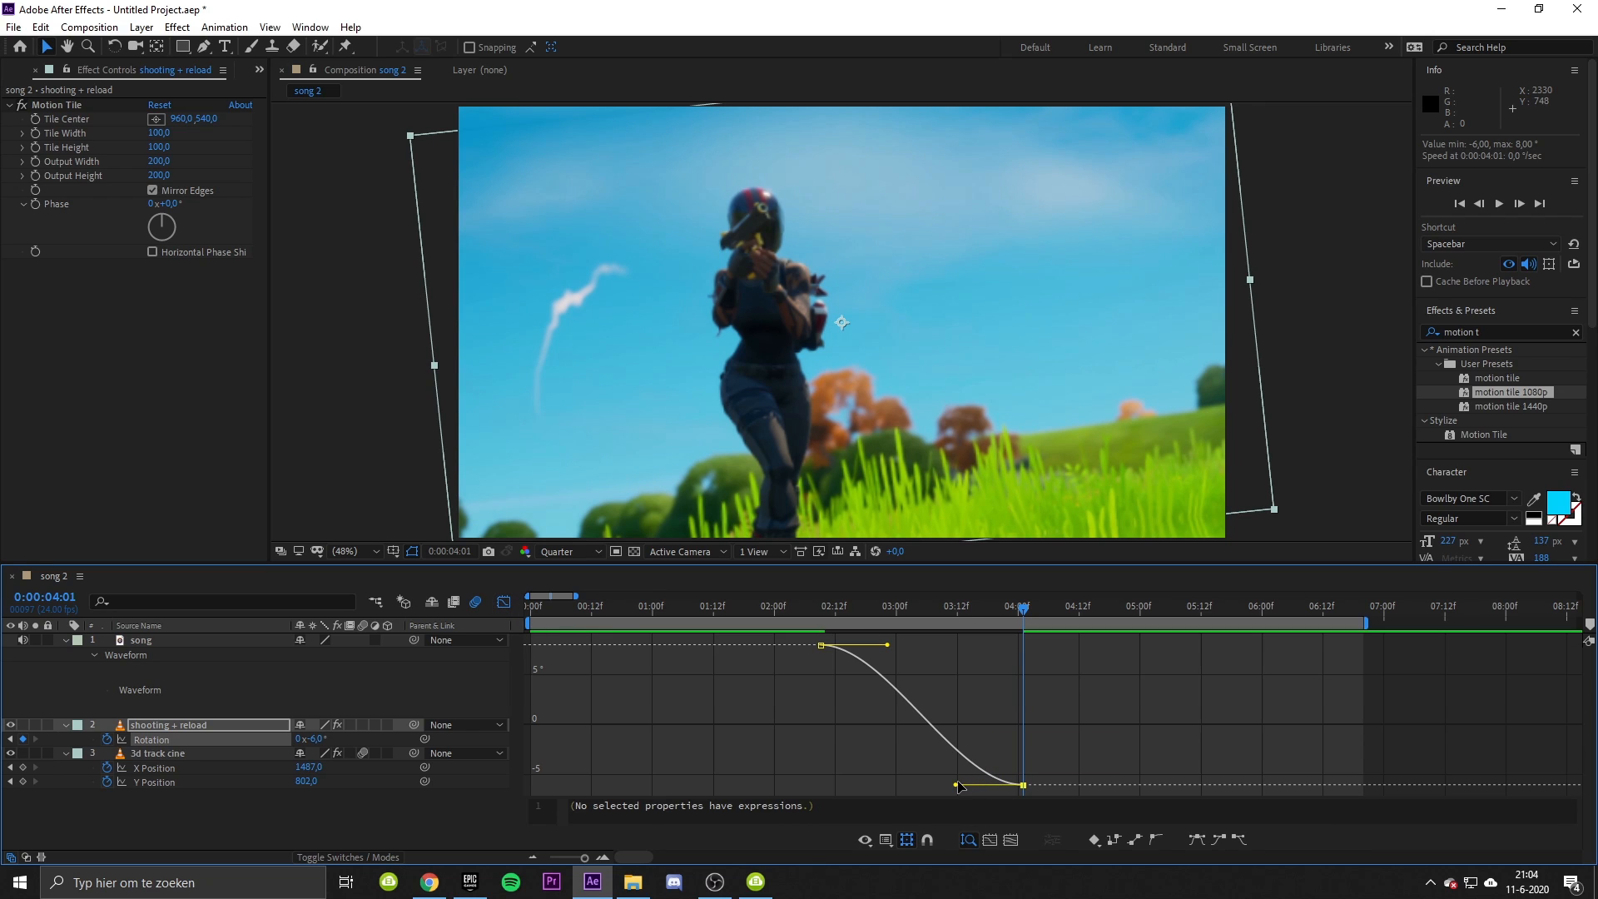
Step: Shape the shooting + reload rotation curve steep at both keyframes and flatter in the middle, and preview it from 0:00:01:22
left_click_drag(956, 785, 986, 715)
left_click_drag(888, 645, 867, 732)
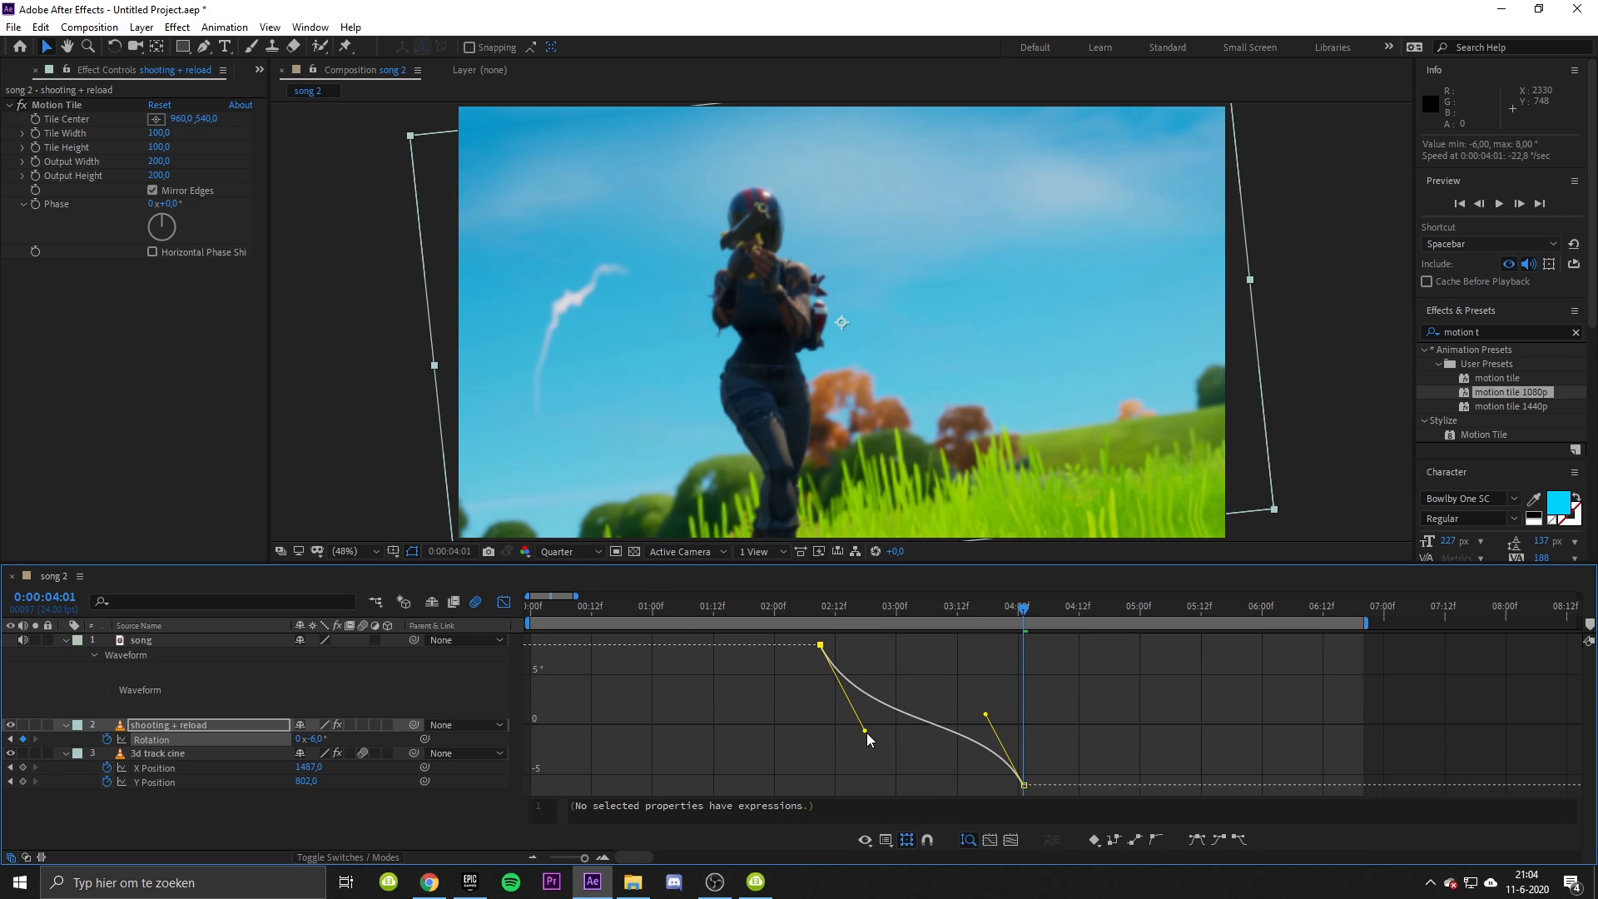
left_click(767, 608)
key("space")
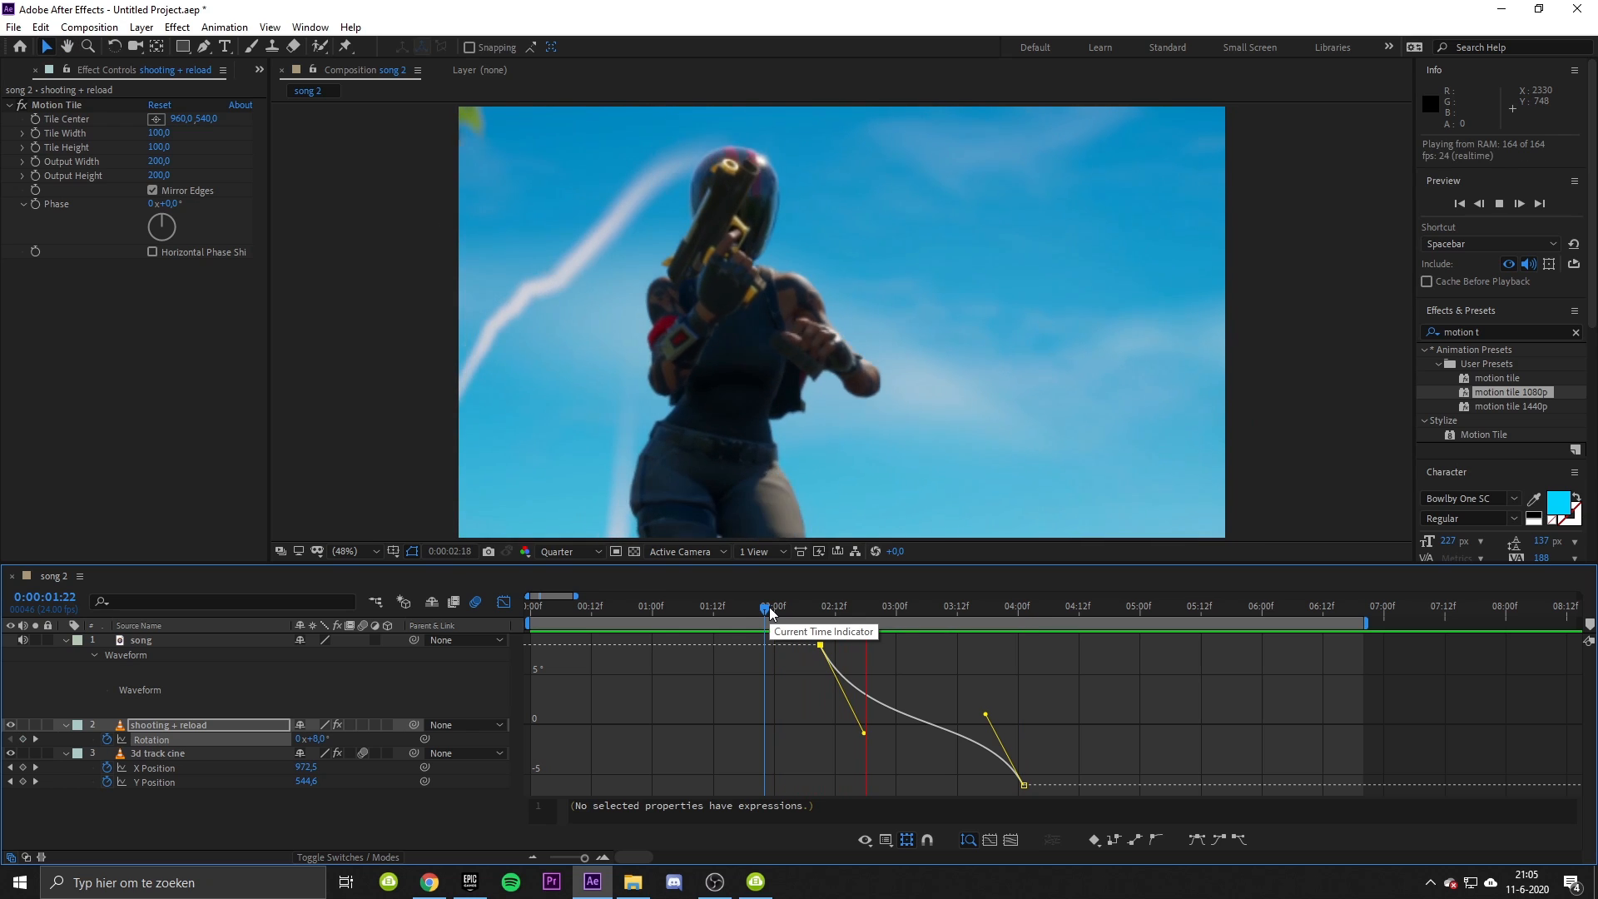